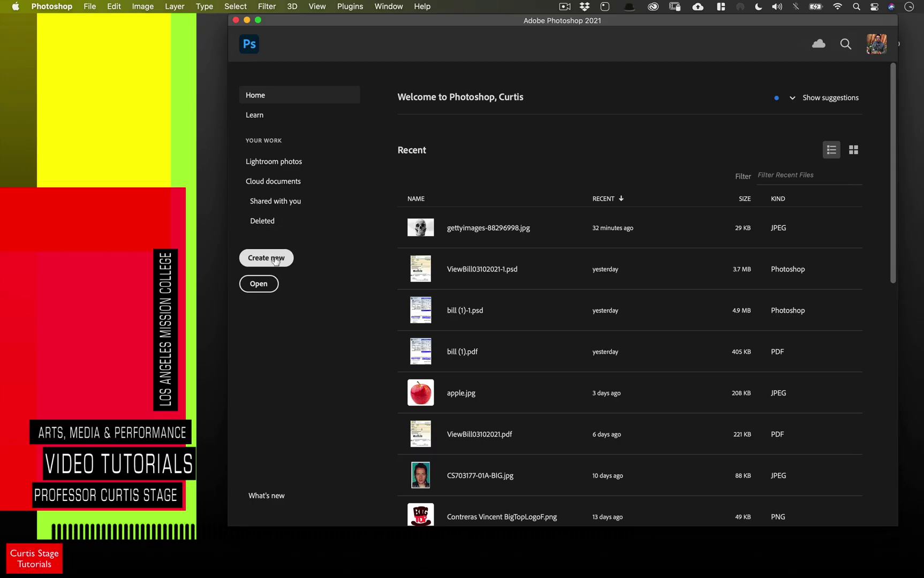
# Create a new 10 x 8 in, 200 ppi document with an artboard from the custom preset.
pyautogui.click(270, 259)
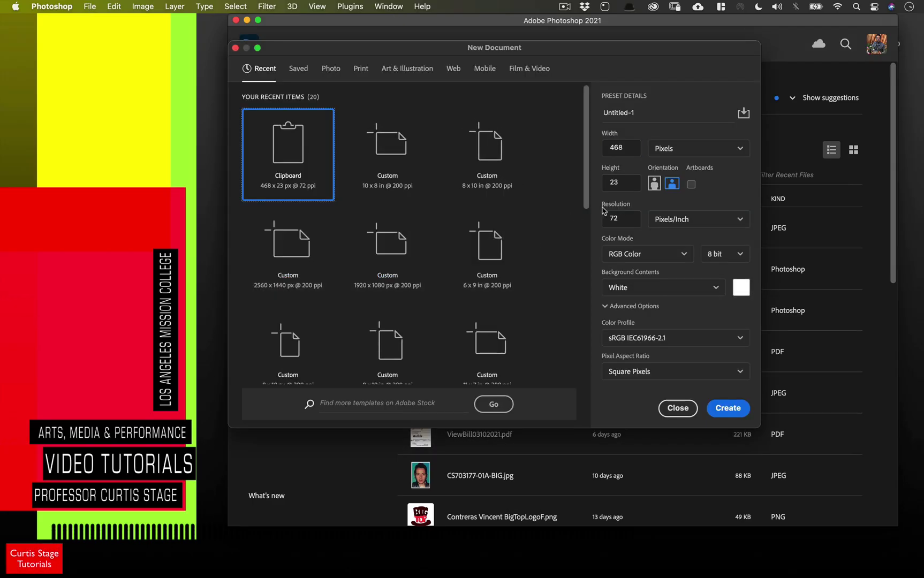
pyautogui.click(402, 152)
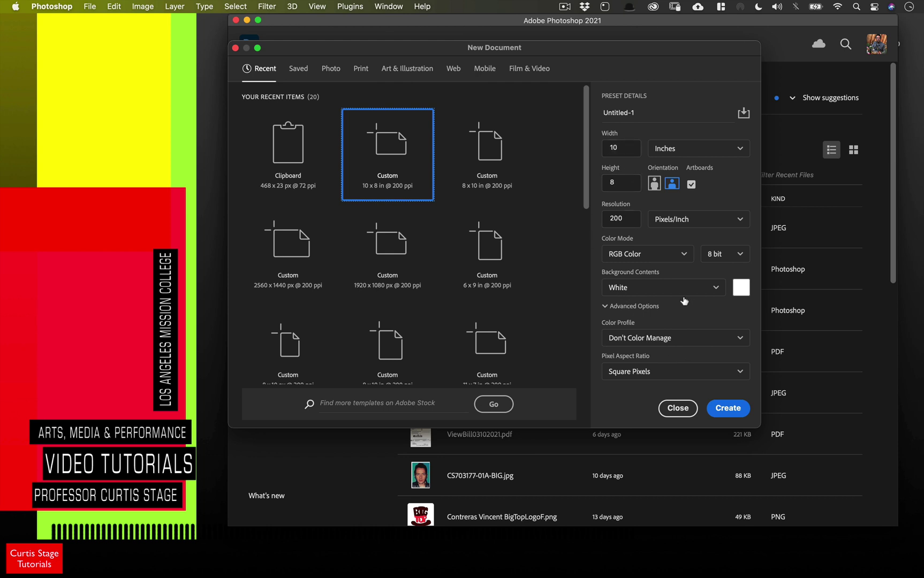
pyautogui.click(724, 408)
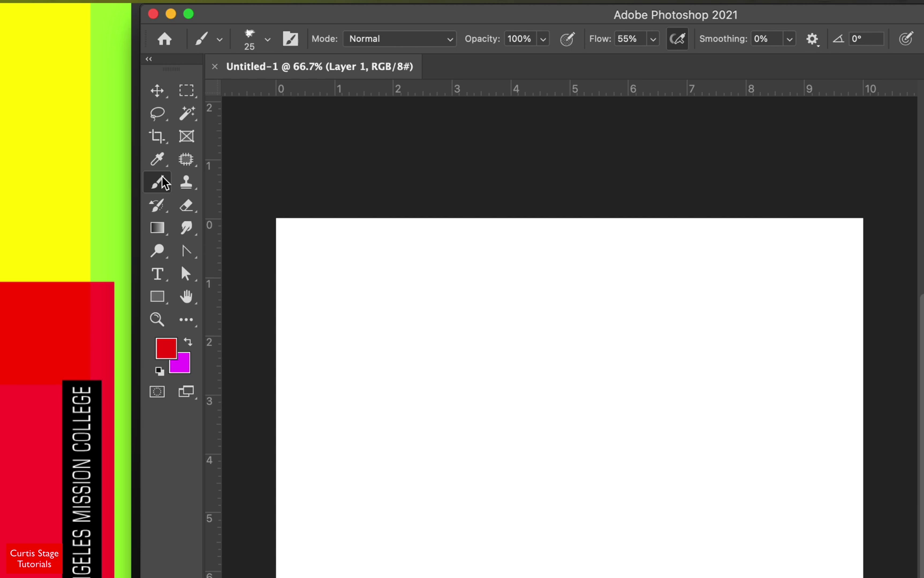
# Swap the Brush tool for the Mixer Brush Tool from the toolbar flyout.
pyautogui.rightClick(217, 130)
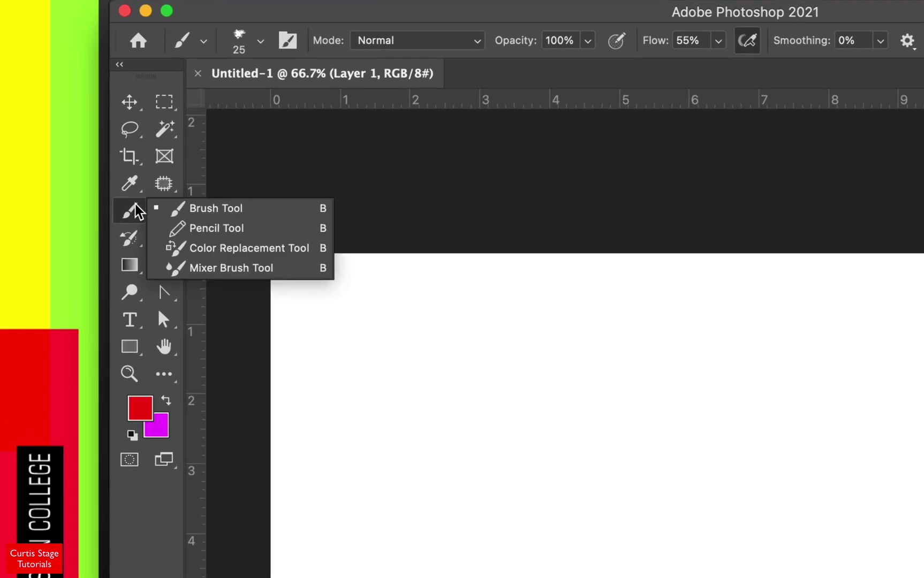
pyautogui.click(228, 270)
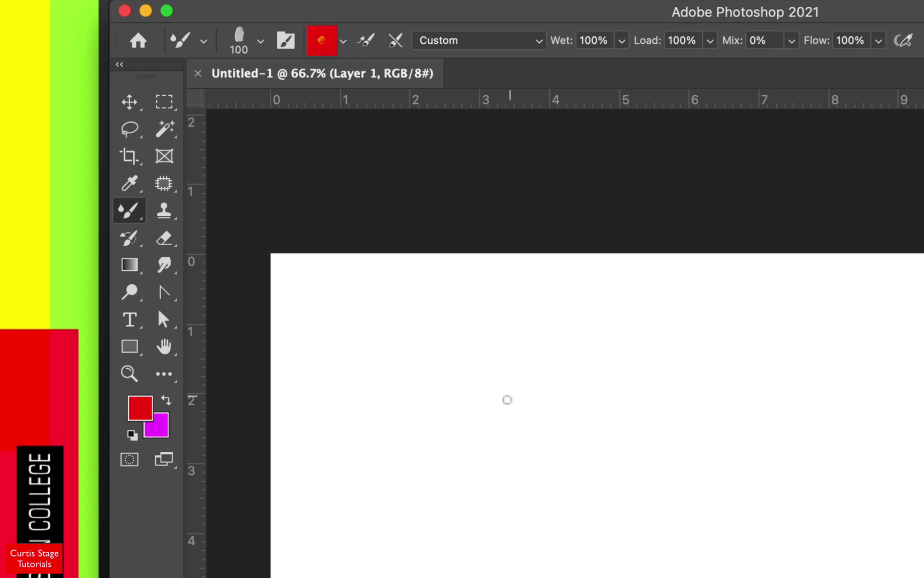
# Open the brush tip picker and browse the General, Dry, Wet Media and Munch brush folders.
pyautogui.click(261, 41)
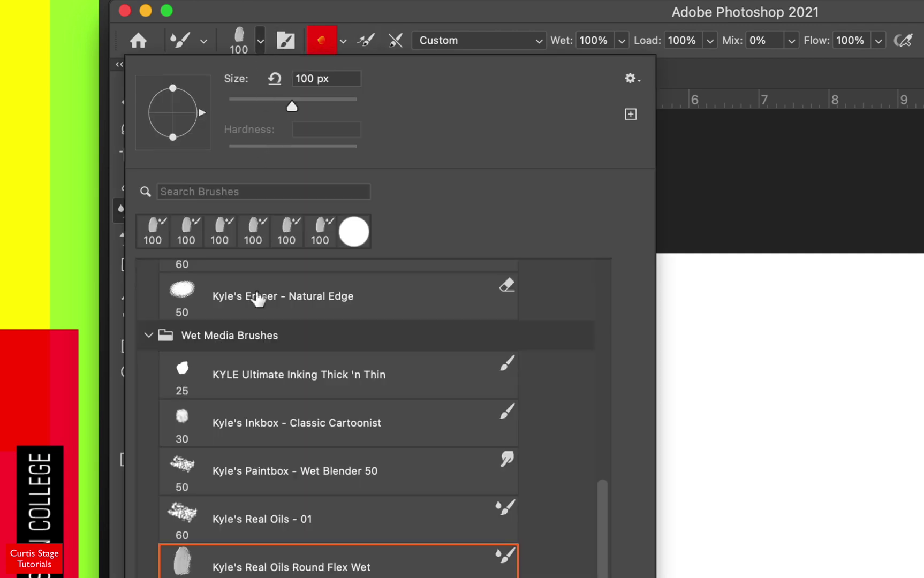
pyautogui.scroll(5, 300, 331)
pyautogui.scroll(10, 303, 366)
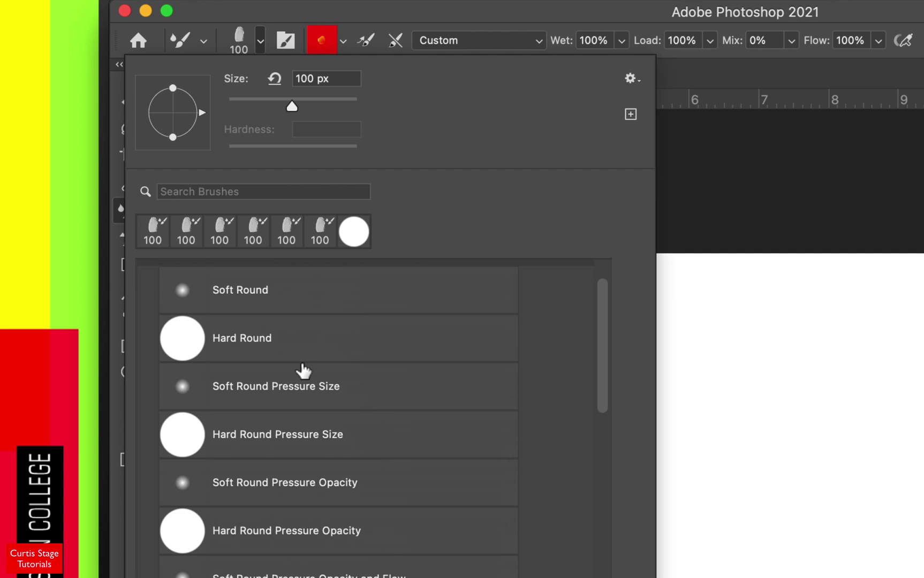
pyautogui.scroll(-2, 304, 371)
pyautogui.scroll(3, 304, 371)
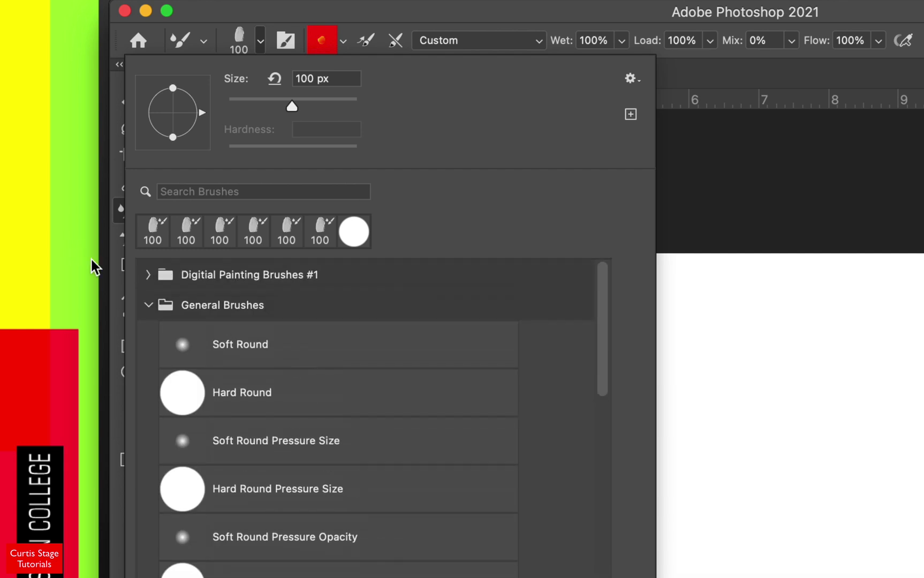
pyautogui.click(149, 305)
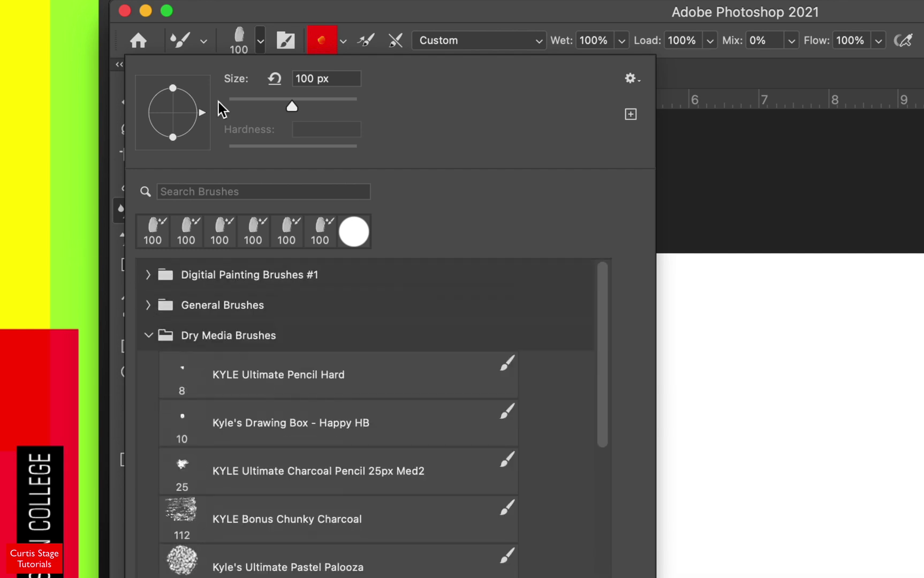
pyautogui.click(148, 335)
pyautogui.click(149, 365)
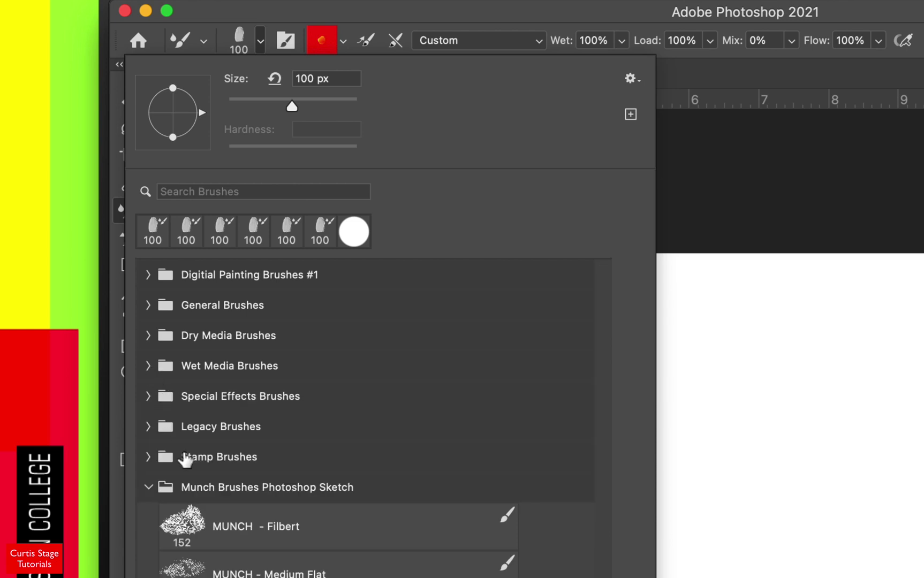
pyautogui.click(151, 494)
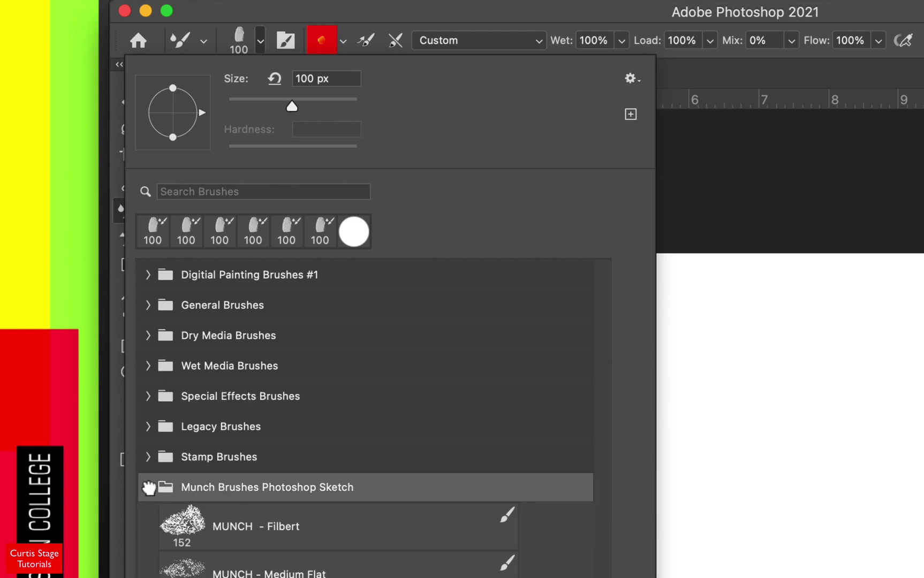
pyautogui.click(150, 487)
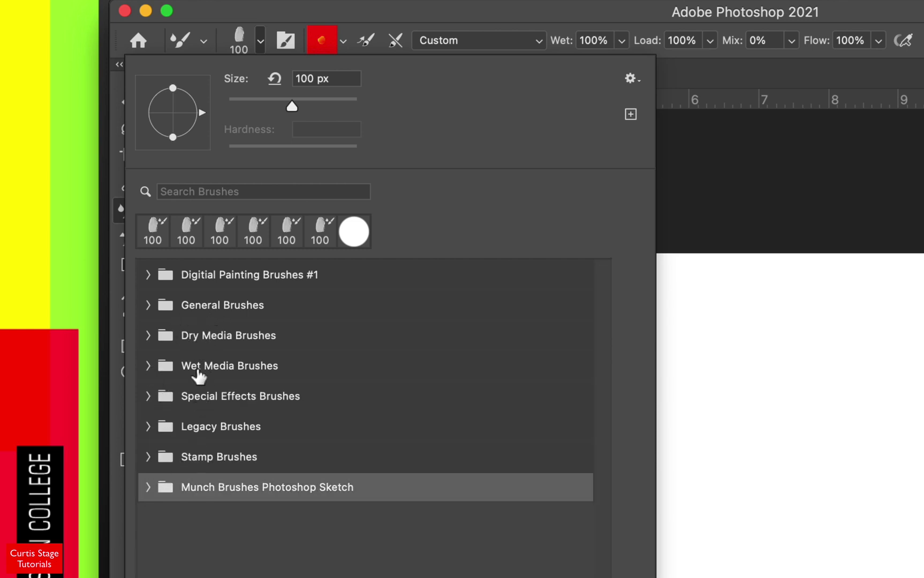
pyautogui.click(146, 366)
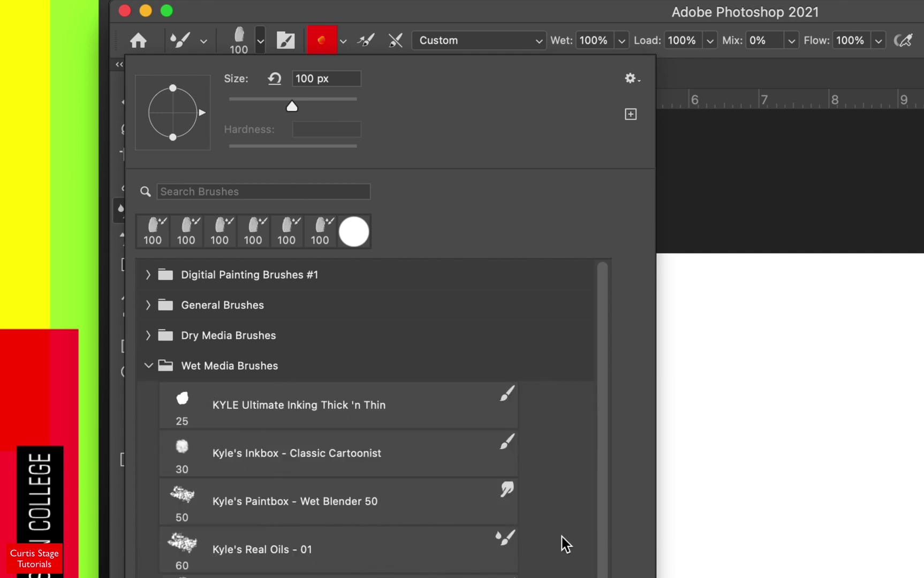
pyautogui.scroll(-1, 560, 539)
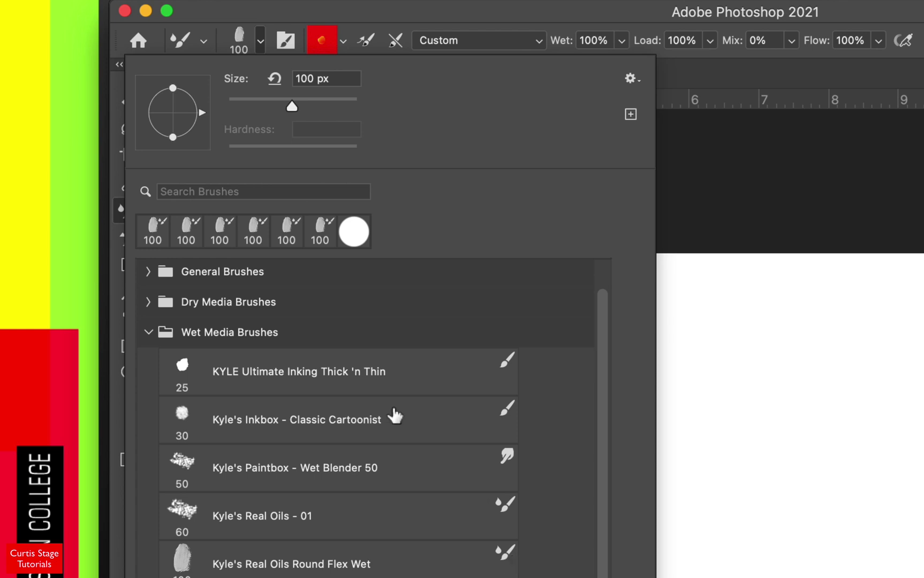
# Choose the General Brushes Soft Round tip (100 px, 0% hardness) and check the tool presets.
pyautogui.click(148, 272)
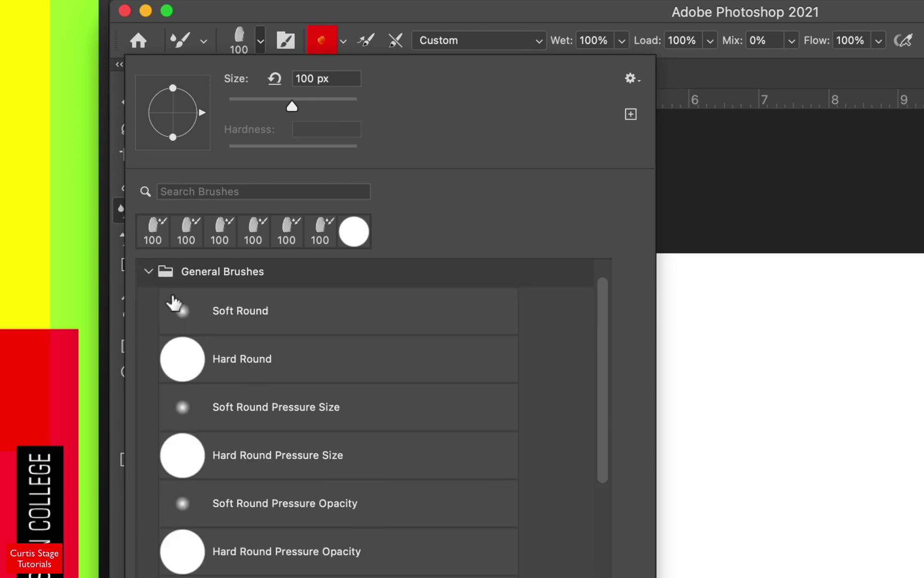
pyautogui.click(270, 360)
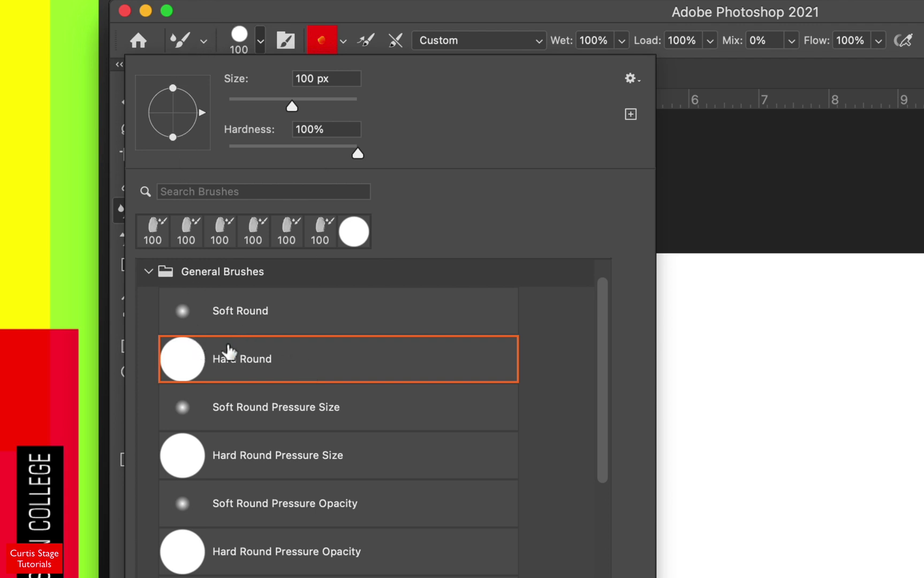
pyautogui.click(227, 315)
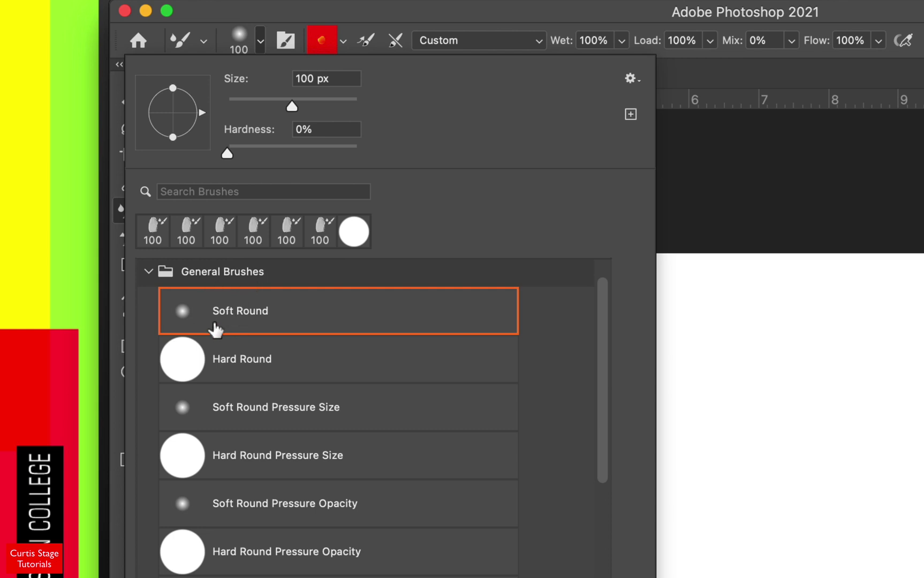
pyautogui.click(187, 47)
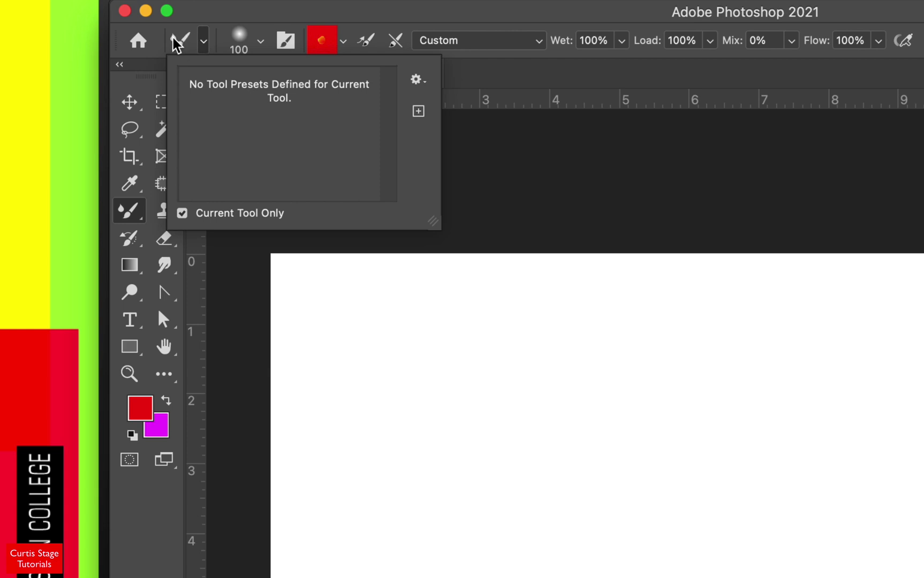
# Close the tool presets list and clean the paint out of the Mixer Brush.
pyautogui.click(214, 26)
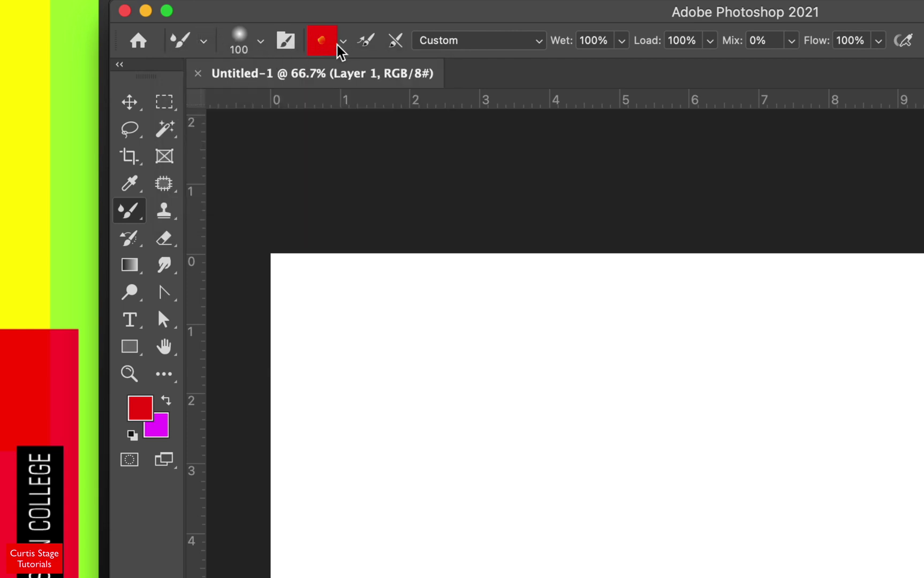
pyautogui.click(323, 48)
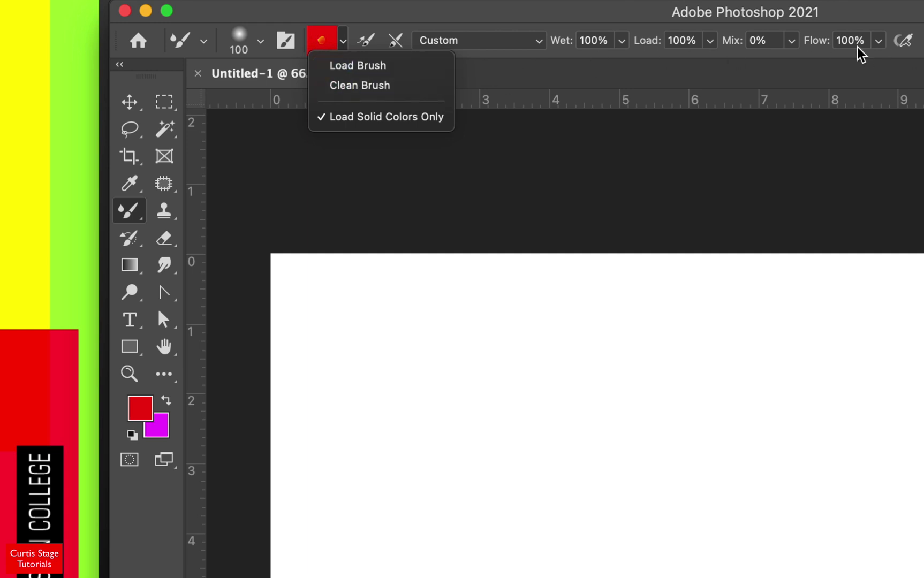
pyautogui.click(411, 16)
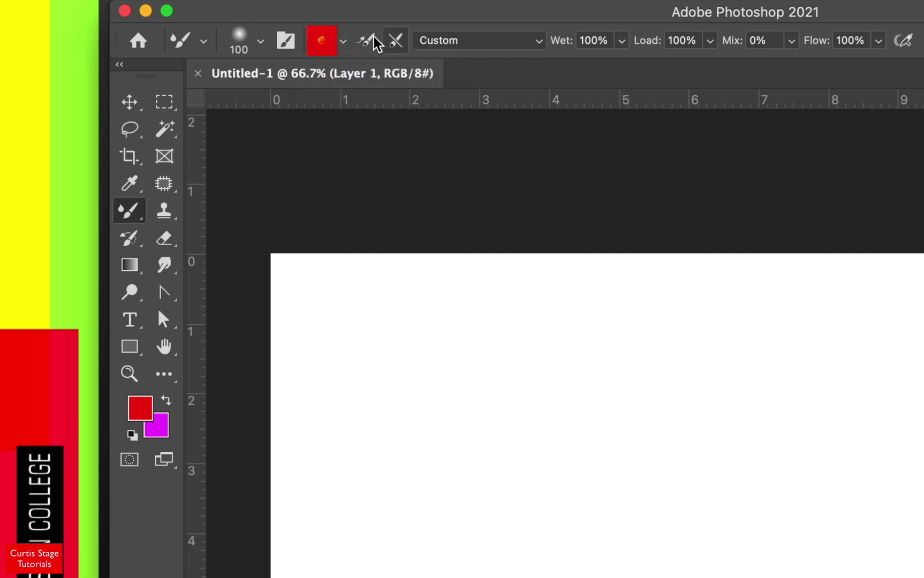
pyautogui.click(344, 42)
pyautogui.click(355, 84)
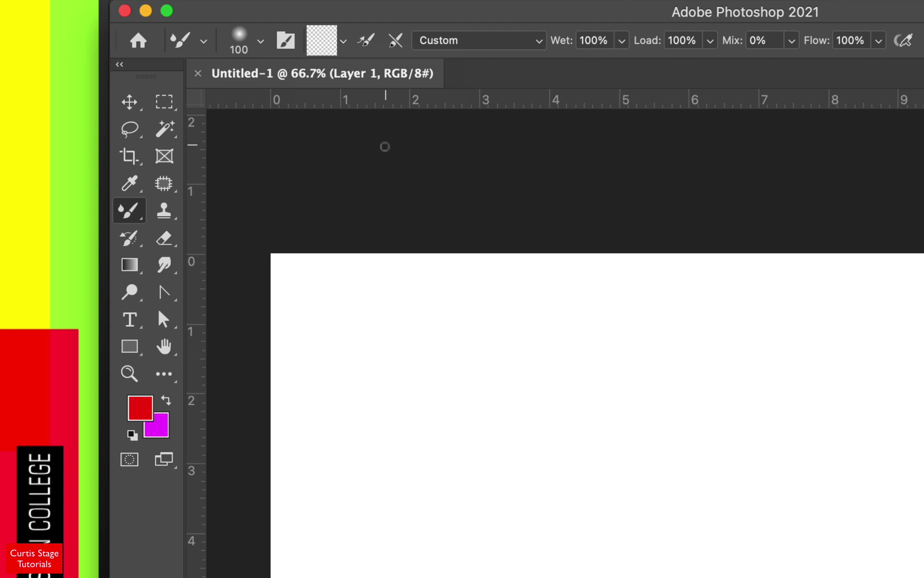
pyautogui.click(343, 45)
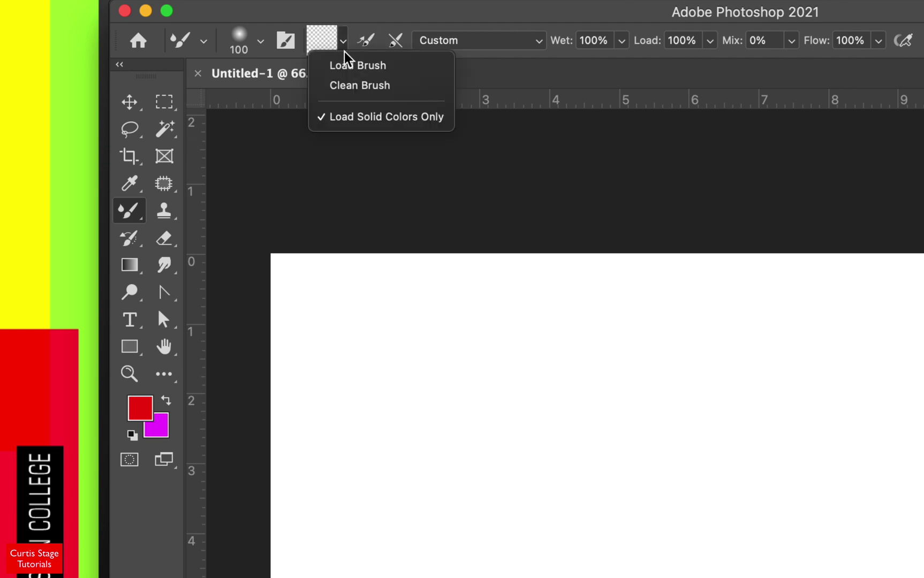
pyautogui.click(367, 84)
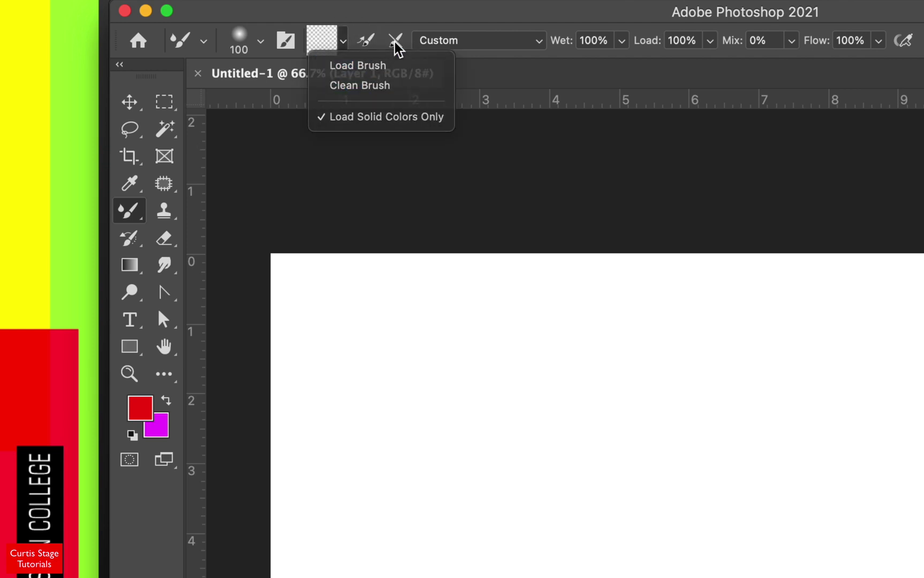
# Toggle load-after-each-stroke off and on to refill the brush with red, then list blend presets.
pyautogui.click(395, 42)
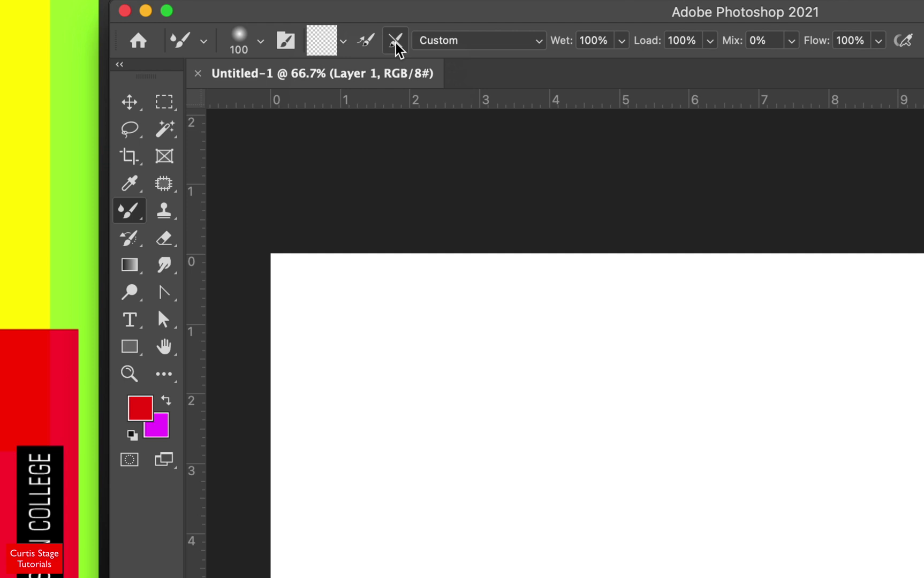
pyautogui.click(365, 42)
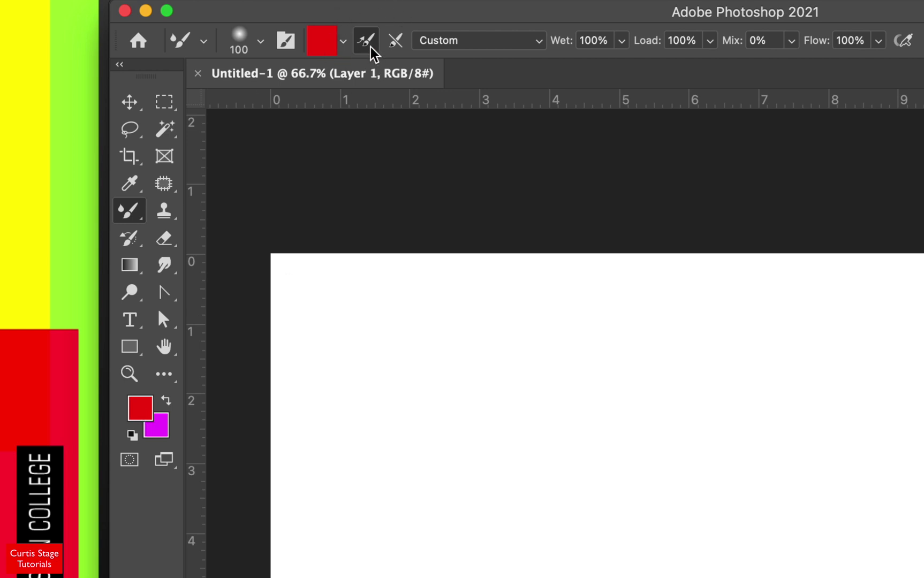
pyautogui.click(397, 41)
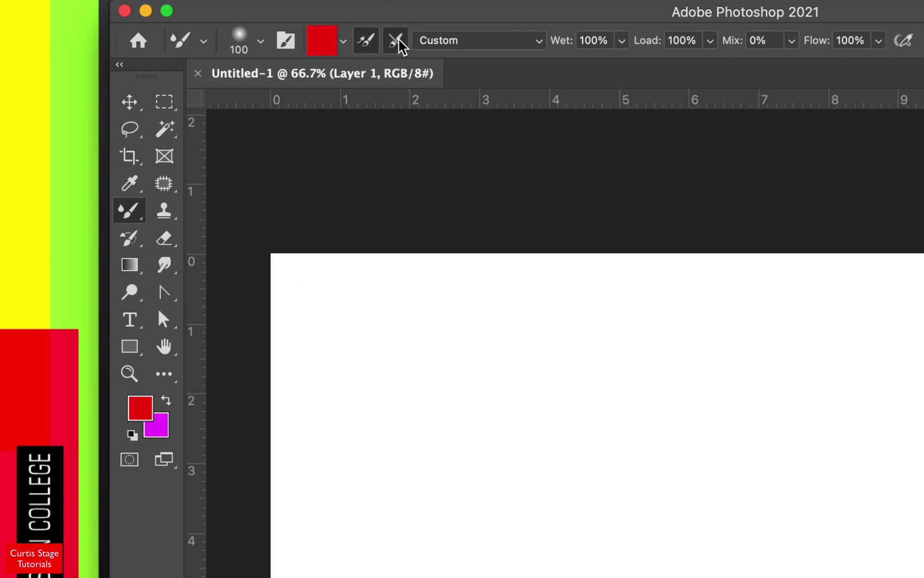
pyautogui.click(368, 41)
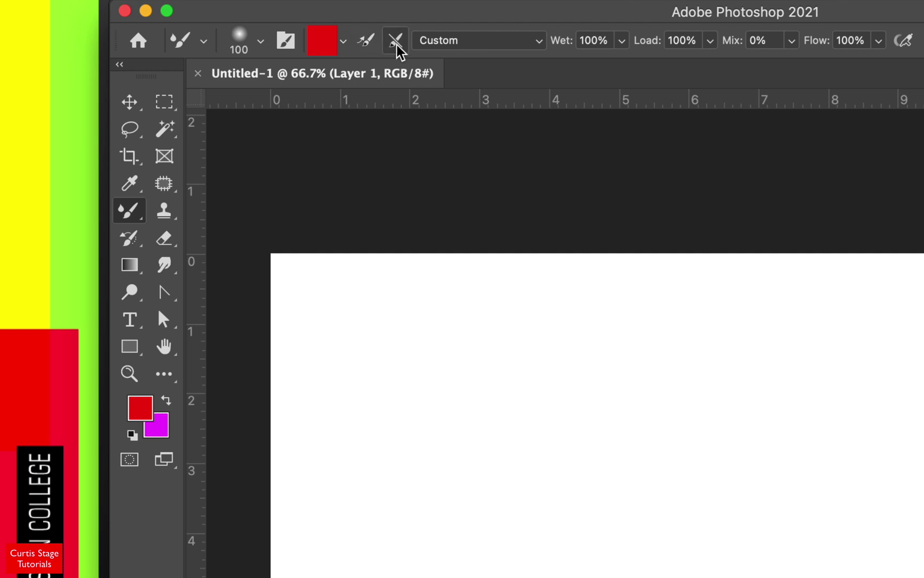
pyautogui.click(366, 47)
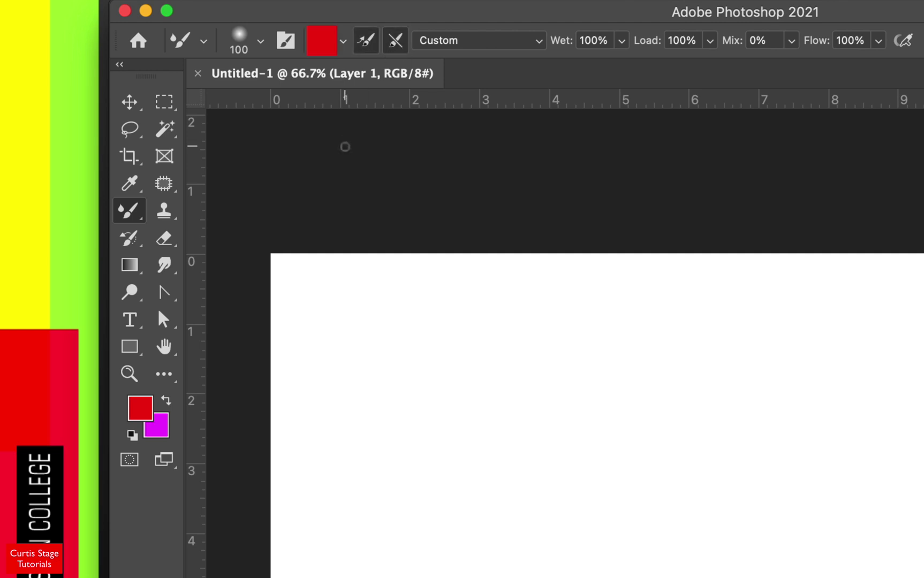
pyautogui.click(514, 44)
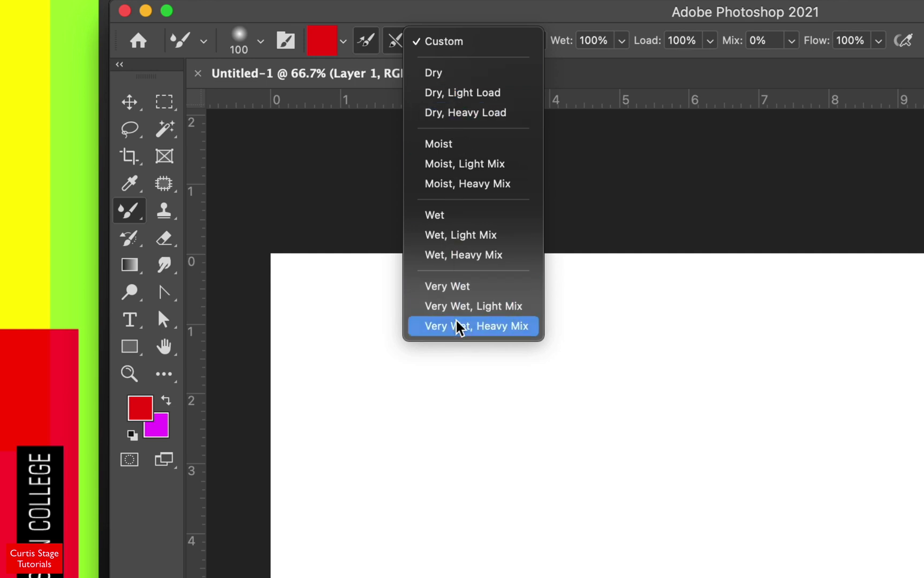
# Apply the Very Wet, Heavy Mix preset: Wet 100%, Load 50%, Mix 100%, Flow 100%.
pyautogui.click(503, 327)
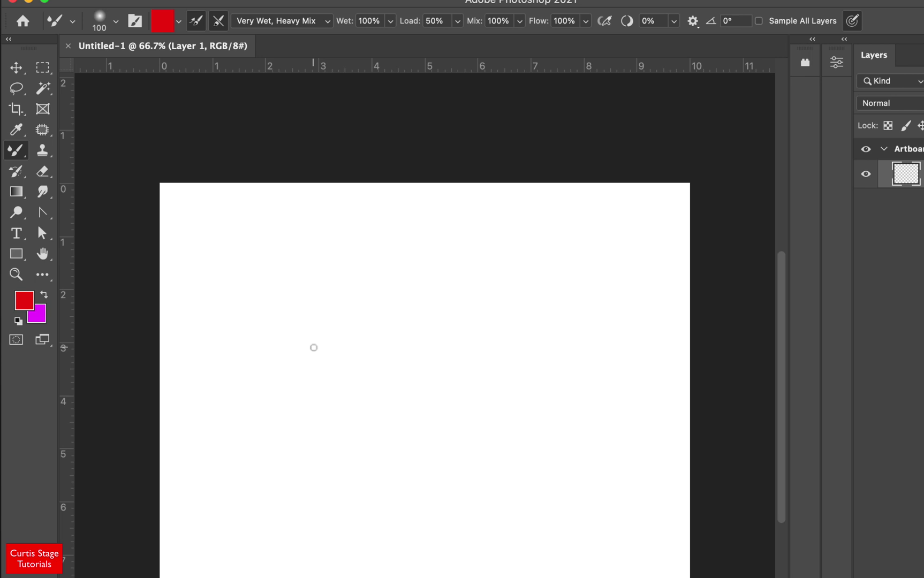
# Enlarge the brush, paint a red oval blob, then paint magenta over its right side.
pyautogui.press(']')
pyautogui.press(']')
pyautogui.press(']')
pyautogui.press(']')
pyautogui.press(']')
pyautogui.press(']')
pyautogui.press(']')
pyautogui.press(']')
pyautogui.moveTo(309, 355)
pyautogui.mouseDown()
pyautogui.moveTo(348, 308)
pyautogui.moveTo(319, 356)
pyautogui.moveTo(354, 305)
pyautogui.moveTo(358, 316)
pyautogui.moveTo(321, 366)
pyautogui.moveTo(306, 343)
pyautogui.moveTo(327, 372)
pyautogui.moveTo(322, 335)
pyautogui.moveTo(361, 343)
pyautogui.moveTo(307, 381)
pyautogui.moveTo(324, 349)
pyautogui.mouseUp()
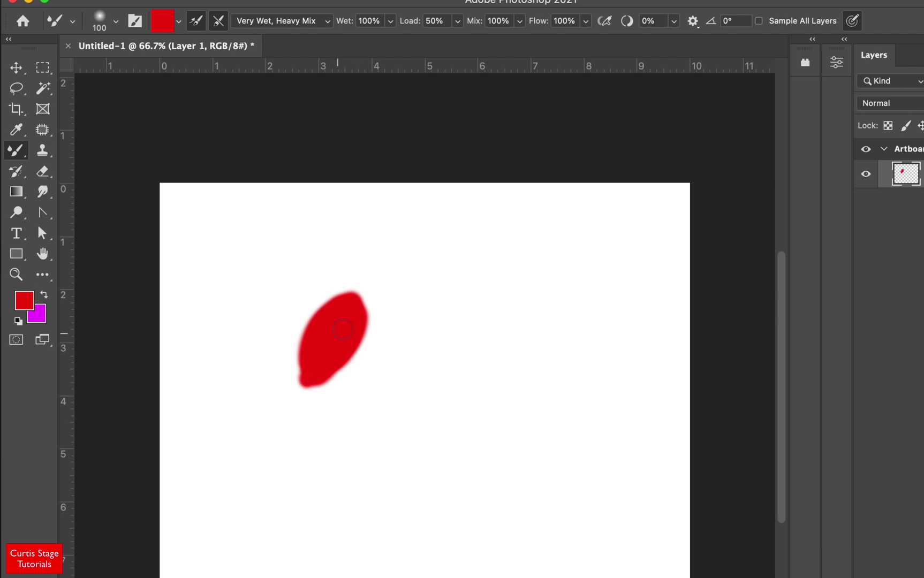
pyautogui.click(44, 295)
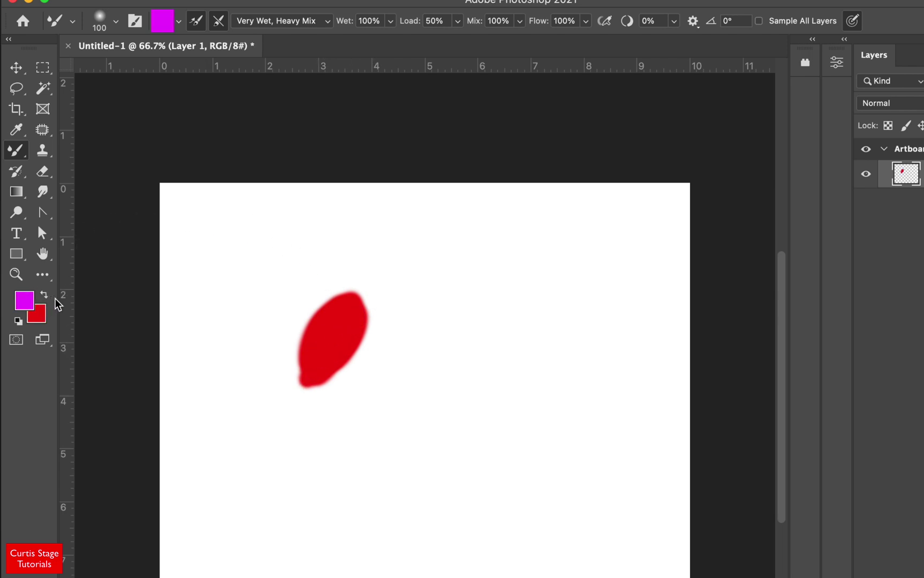
pyautogui.moveTo(375, 339)
pyautogui.mouseDown()
pyautogui.moveTo(345, 372)
pyautogui.moveTo(350, 350)
pyautogui.moveTo(338, 375)
pyautogui.moveTo(367, 324)
pyautogui.moveTo(362, 350)
pyautogui.moveTo(374, 332)
pyautogui.moveTo(359, 367)
pyautogui.moveTo(363, 328)
pyautogui.mouseUp()
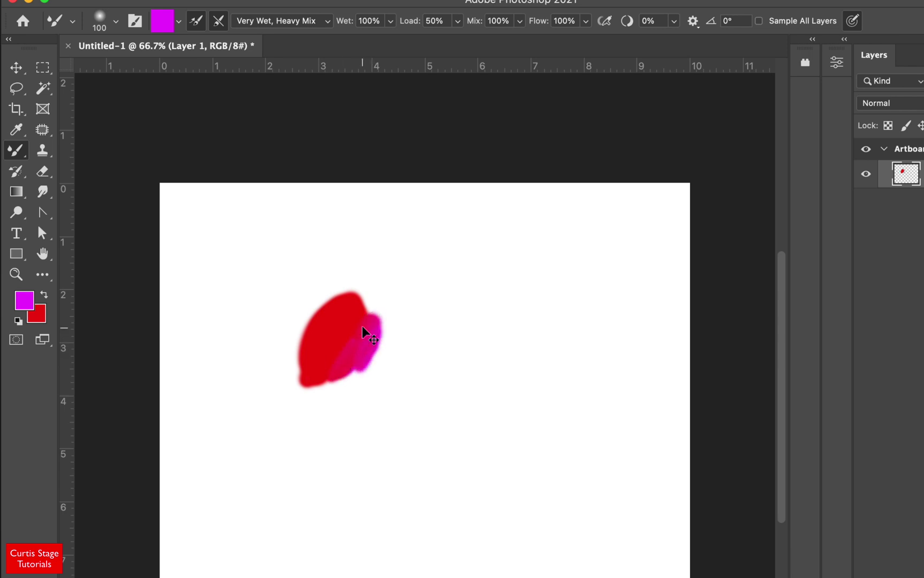
# Zoom to 200% and blend magenta along the blob's top and bottom edges.
pyautogui.press('super+equal')
pyautogui.press('super+equal')
pyautogui.moveTo(177, 329)
pyautogui.mouseDown()
pyautogui.moveTo(212, 335)
pyautogui.moveTo(224, 323)
pyautogui.moveTo(172, 347)
pyautogui.mouseUp()
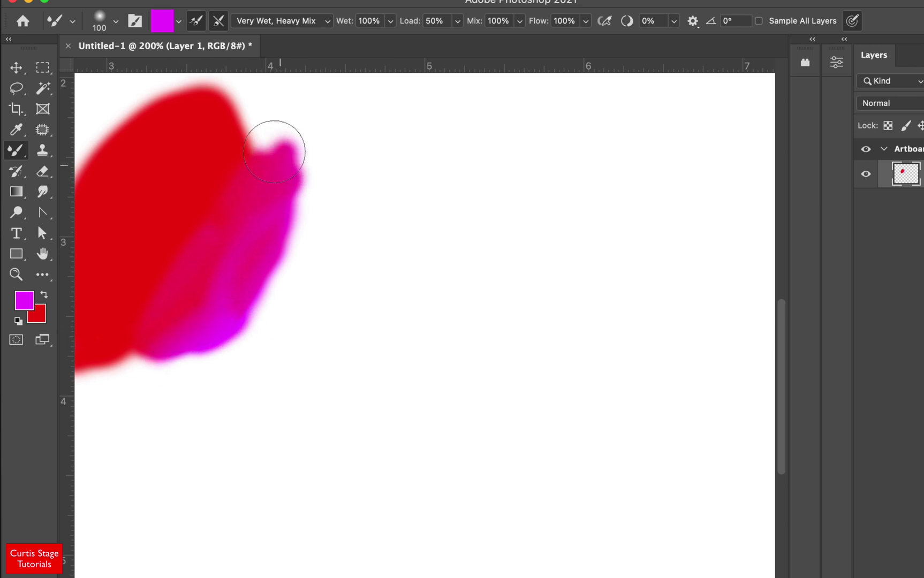
pyautogui.moveTo(274, 152)
pyautogui.mouseDown()
pyautogui.moveTo(253, 148)
pyautogui.moveTo(248, 128)
pyautogui.moveTo(261, 142)
pyautogui.moveTo(244, 189)
pyautogui.mouseUp()
pyautogui.moveTo(197, 283)
pyautogui.mouseDown()
pyautogui.moveTo(181, 322)
pyautogui.moveTo(197, 349)
pyautogui.moveTo(151, 354)
pyautogui.moveTo(238, 349)
pyautogui.moveTo(208, 355)
pyautogui.moveTo(134, 341)
pyautogui.mouseUp()
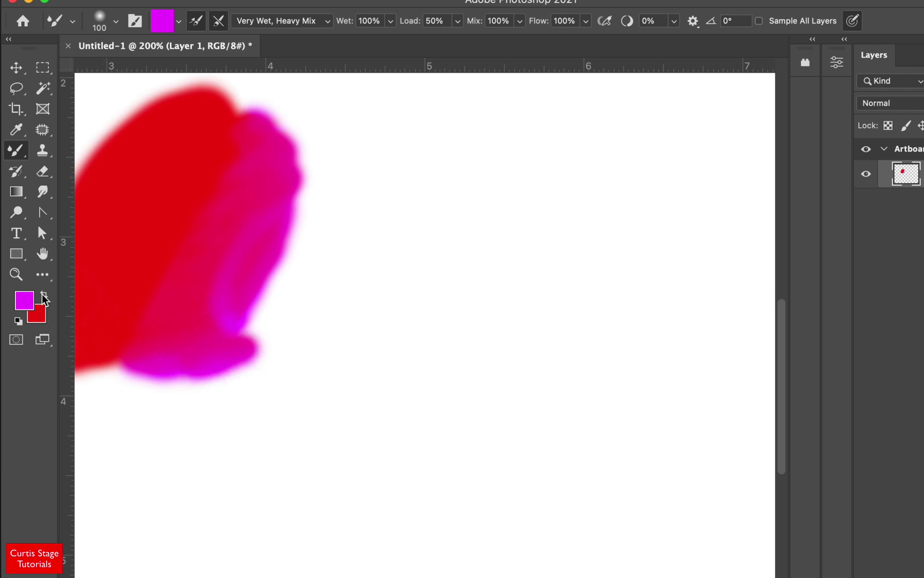
# Switch to cyan, blend it over the magenta edge, and paint a separate cyan blob on the right.
pyautogui.click(24, 300)
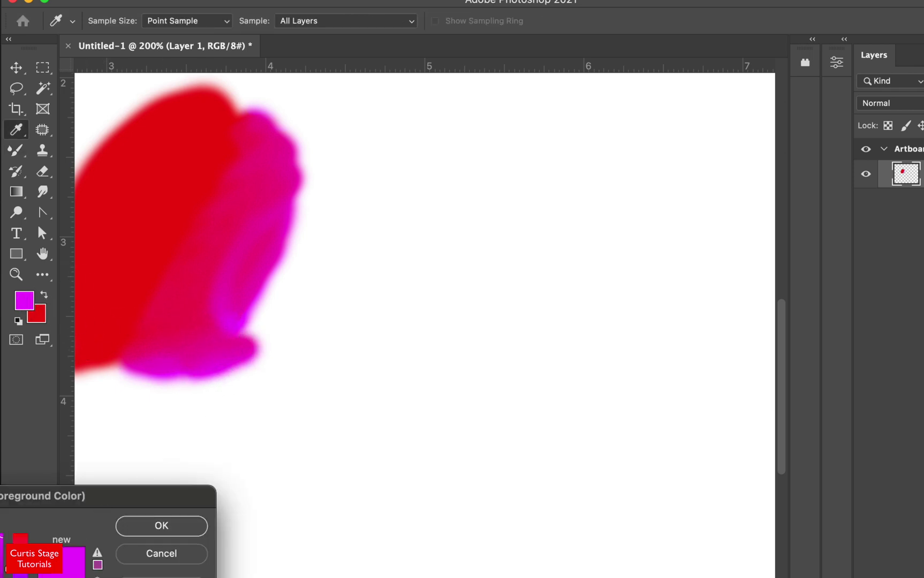
pyautogui.click(170, 526)
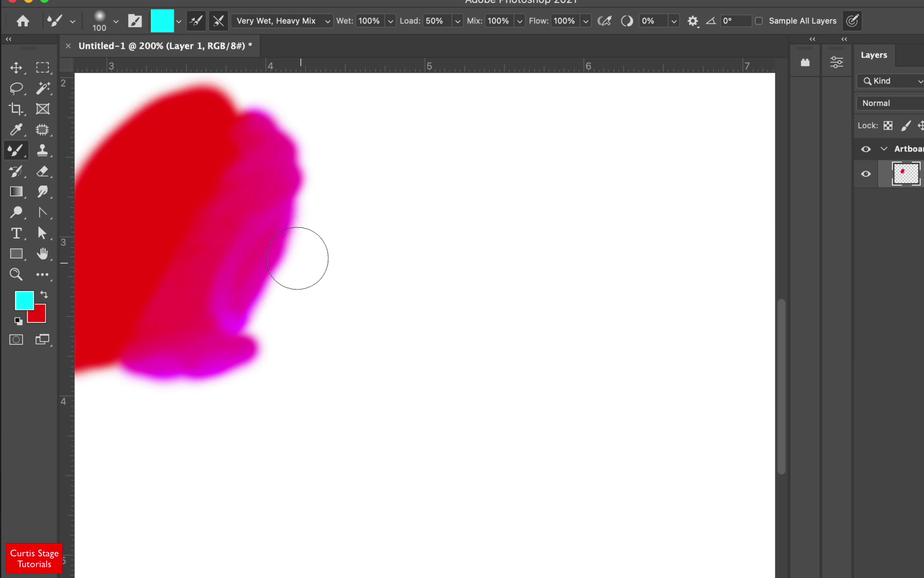
pyautogui.moveTo(297, 258)
pyautogui.mouseDown()
pyautogui.moveTo(237, 314)
pyautogui.moveTo(263, 303)
pyautogui.moveTo(299, 221)
pyautogui.moveTo(245, 336)
pyautogui.moveTo(251, 347)
pyautogui.moveTo(288, 317)
pyautogui.moveTo(266, 329)
pyautogui.moveTo(300, 277)
pyautogui.moveTo(295, 267)
pyautogui.moveTo(310, 246)
pyautogui.moveTo(301, 222)
pyautogui.moveTo(276, 231)
pyautogui.moveTo(308, 178)
pyautogui.moveTo(264, 229)
pyautogui.moveTo(284, 237)
pyautogui.moveTo(280, 283)
pyautogui.mouseUp()
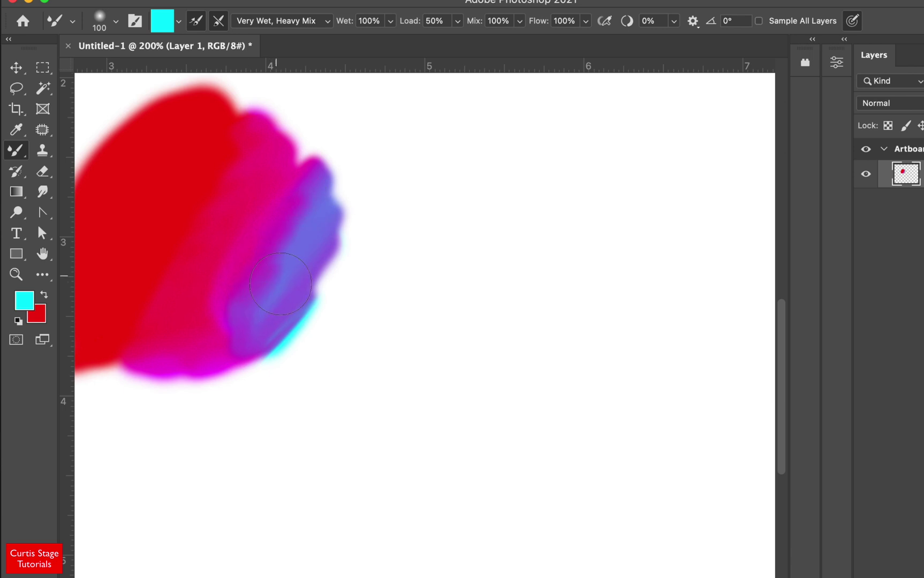
pyautogui.moveTo(420, 337)
pyautogui.mouseDown()
pyautogui.moveTo(373, 387)
pyautogui.moveTo(396, 402)
pyautogui.mouseUp()
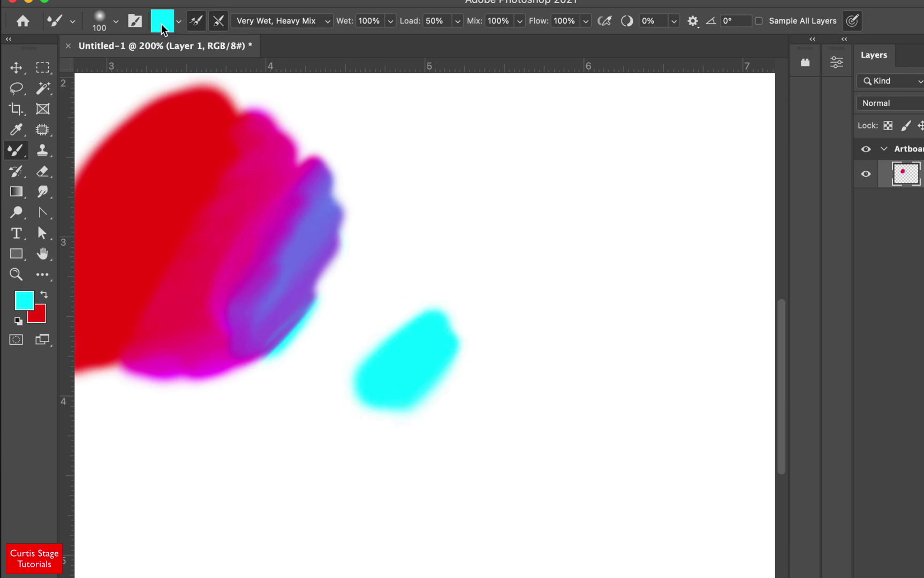
pyautogui.moveTo(400, 323)
pyautogui.mouseDown()
pyautogui.moveTo(414, 307)
pyautogui.moveTo(382, 320)
pyautogui.mouseUp()
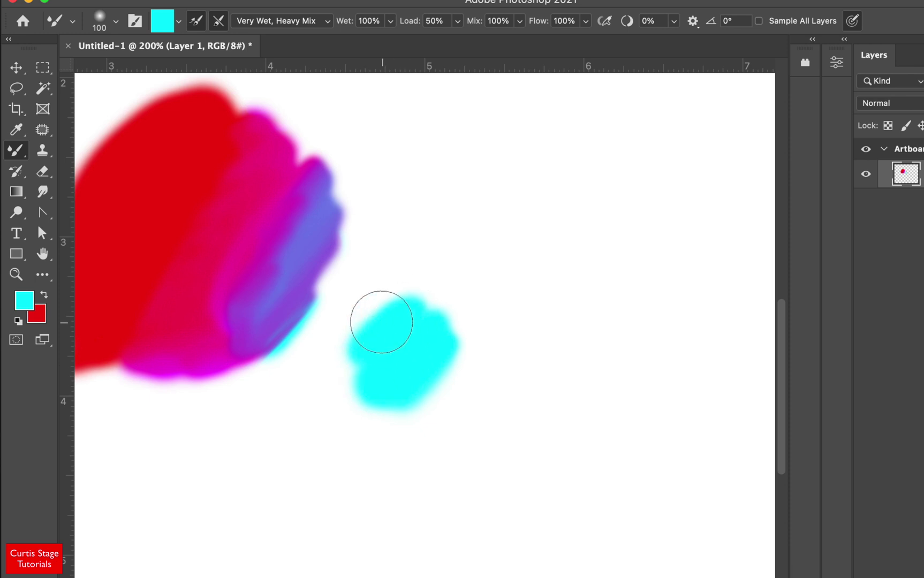
# Smear purple toward the lower left and blend cyan strokes into the magenta edges and top.
pyautogui.moveTo(177, 343)
pyautogui.mouseDown()
pyautogui.moveTo(171, 373)
pyautogui.moveTo(214, 330)
pyautogui.moveTo(199, 373)
pyautogui.moveTo(230, 359)
pyautogui.moveTo(247, 370)
pyautogui.moveTo(243, 348)
pyautogui.moveTo(194, 404)
pyautogui.moveTo(216, 353)
pyautogui.moveTo(169, 394)
pyautogui.moveTo(190, 331)
pyautogui.moveTo(156, 379)
pyautogui.moveTo(200, 325)
pyautogui.moveTo(145, 370)
pyautogui.moveTo(133, 340)
pyautogui.moveTo(120, 376)
pyautogui.mouseUp()
pyautogui.moveTo(244, 405)
pyautogui.mouseDown()
pyautogui.moveTo(222, 423)
pyautogui.moveTo(227, 399)
pyautogui.moveTo(203, 428)
pyautogui.mouseUp()
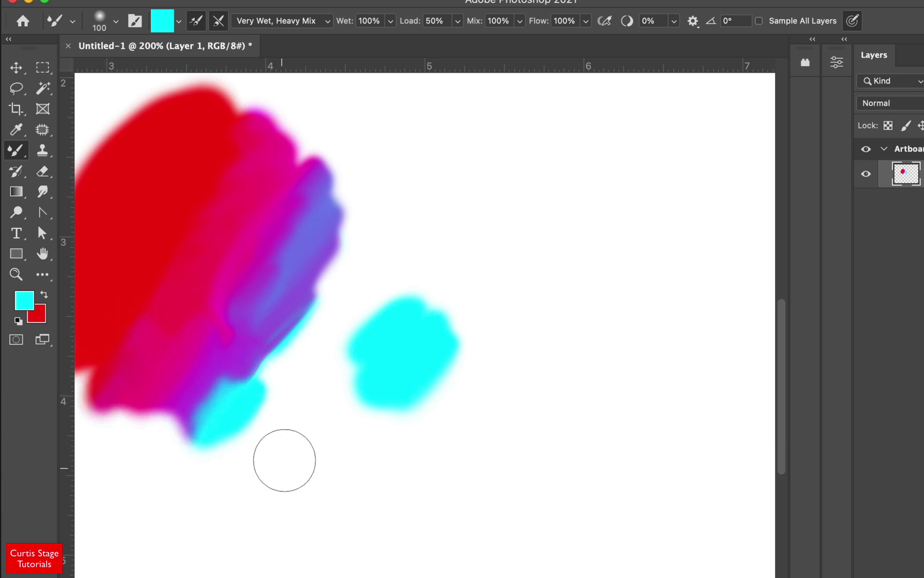
pyautogui.moveTo(289, 439)
pyautogui.mouseDown()
pyautogui.moveTo(254, 472)
pyautogui.moveTo(261, 429)
pyautogui.moveTo(228, 442)
pyautogui.moveTo(229, 397)
pyautogui.moveTo(177, 416)
pyautogui.moveTo(184, 357)
pyautogui.moveTo(152, 392)
pyautogui.moveTo(165, 315)
pyautogui.mouseUp()
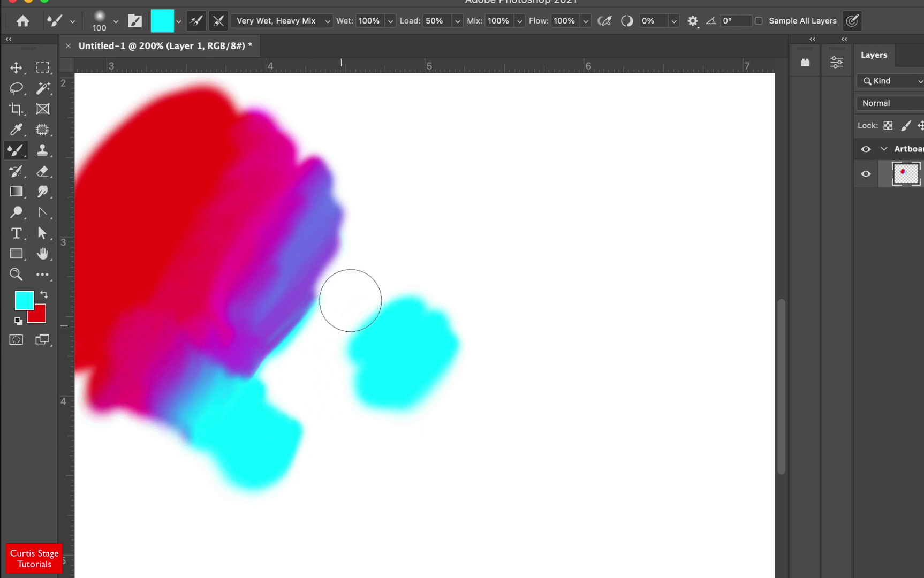
pyautogui.moveTo(359, 115)
pyautogui.mouseDown()
pyautogui.moveTo(323, 128)
pyautogui.moveTo(270, 162)
pyautogui.moveTo(277, 144)
pyautogui.moveTo(247, 162)
pyautogui.moveTo(245, 150)
pyautogui.moveTo(230, 148)
pyautogui.moveTo(231, 133)
pyautogui.moveTo(280, 132)
pyautogui.moveTo(269, 123)
pyautogui.moveTo(214, 140)
pyautogui.moveTo(228, 128)
pyautogui.moveTo(191, 125)
pyautogui.mouseUp()
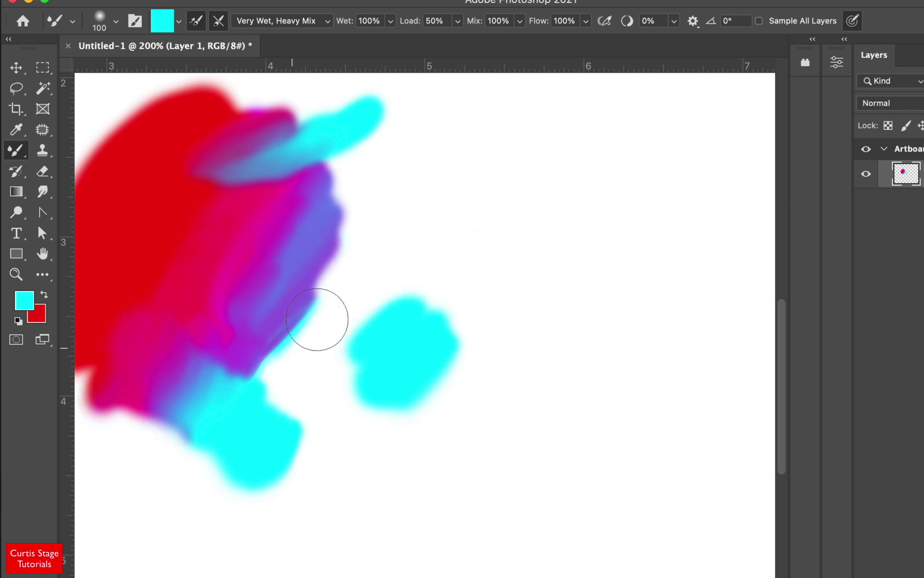
pyautogui.moveTo(316, 320)
pyautogui.mouseDown()
pyautogui.moveTo(307, 355)
pyautogui.moveTo(311, 347)
pyautogui.moveTo(268, 379)
pyautogui.moveTo(281, 347)
pyautogui.moveTo(243, 378)
pyautogui.moveTo(251, 326)
pyautogui.moveTo(195, 378)
pyautogui.moveTo(250, 318)
pyautogui.moveTo(258, 387)
pyautogui.moveTo(311, 355)
pyautogui.moveTo(237, 409)
pyautogui.moveTo(258, 336)
pyautogui.moveTo(196, 362)
pyautogui.moveTo(216, 306)
pyautogui.mouseUp()
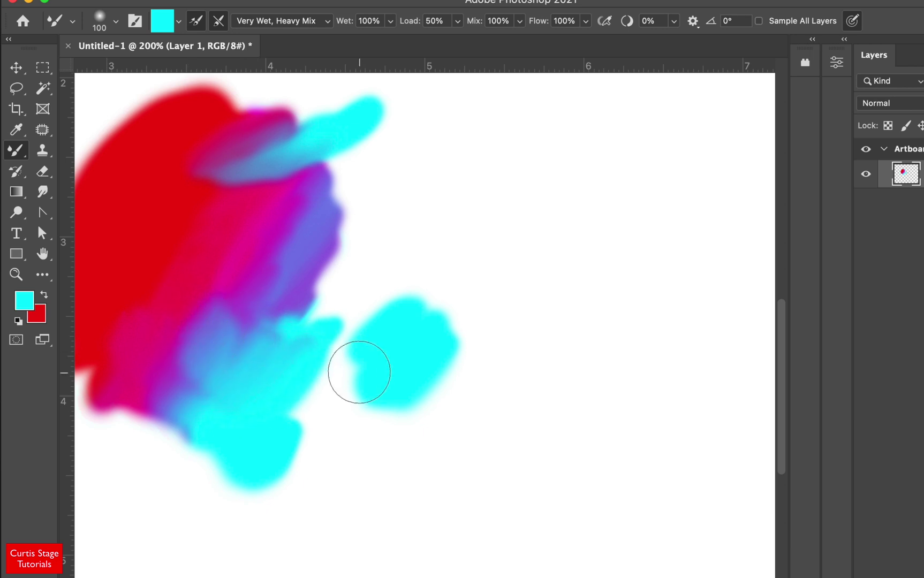
# Set the foreground colour to yellow-green with hue 68 in the Color Picker.
pyautogui.click(44, 294)
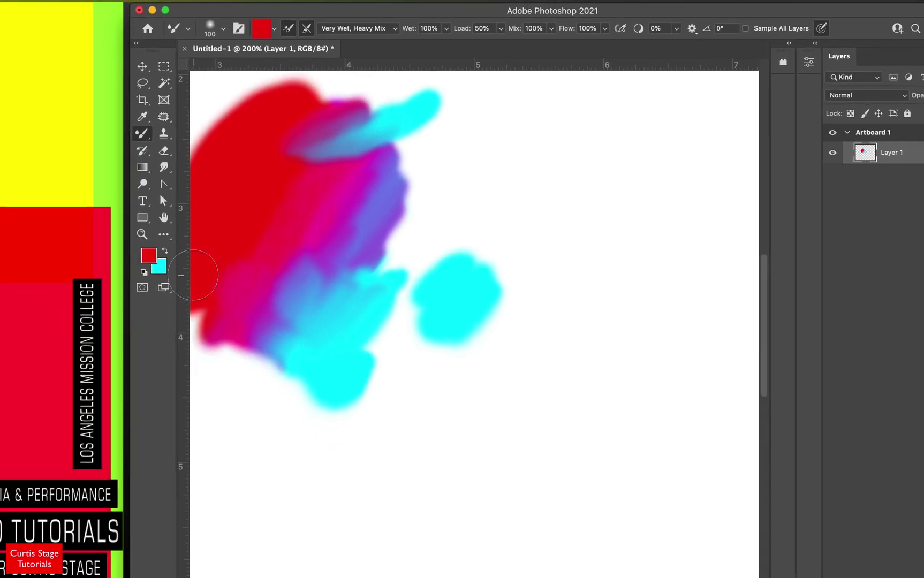
pyautogui.click(153, 257)
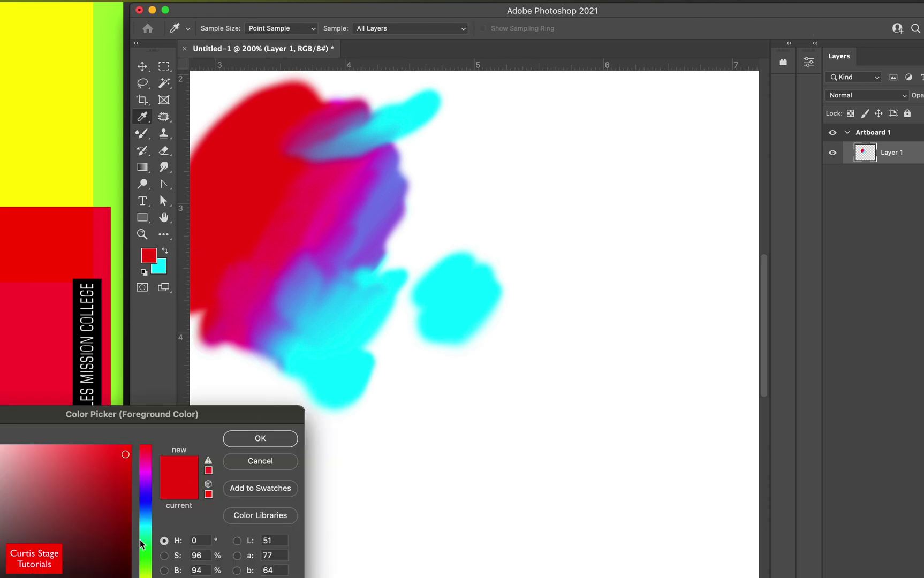
pyautogui.click(143, 569)
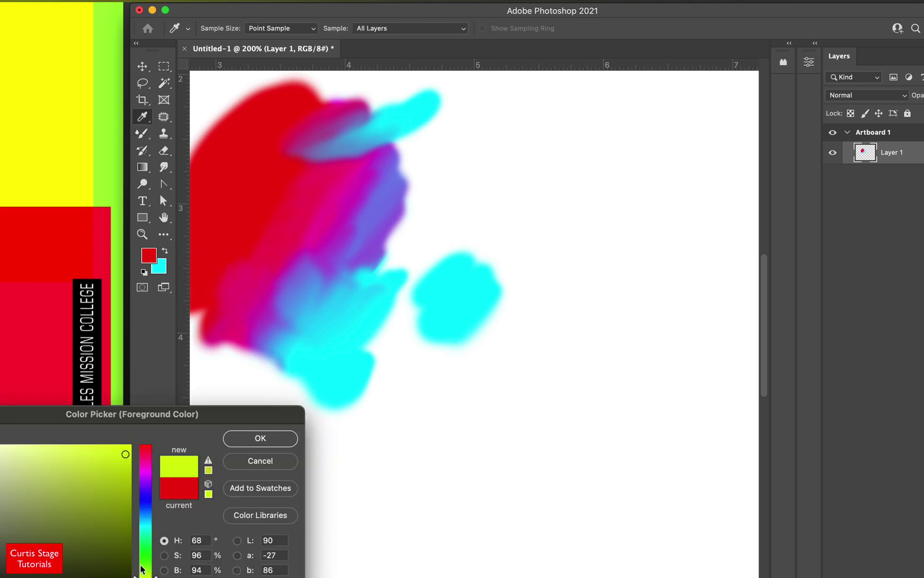
pyautogui.click(256, 437)
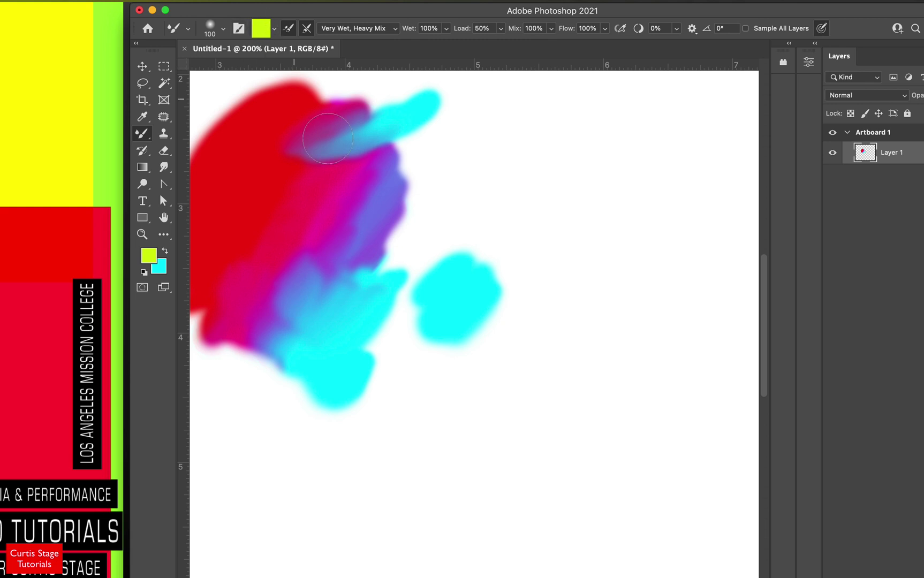
# Paint yellow-green over the right cyan blob and left of the red, smearing in orange.
pyautogui.moveTo(472, 183)
pyautogui.mouseDown()
pyautogui.moveTo(436, 203)
pyautogui.moveTo(447, 209)
pyautogui.moveTo(478, 174)
pyautogui.moveTo(505, 178)
pyautogui.moveTo(466, 212)
pyautogui.moveTo(500, 193)
pyautogui.moveTo(476, 180)
pyautogui.moveTo(445, 204)
pyautogui.moveTo(488, 173)
pyautogui.moveTo(444, 233)
pyautogui.moveTo(450, 248)
pyautogui.moveTo(459, 238)
pyautogui.moveTo(431, 276)
pyautogui.moveTo(465, 246)
pyautogui.moveTo(422, 284)
pyautogui.moveTo(471, 251)
pyautogui.moveTo(481, 233)
pyautogui.moveTo(462, 256)
pyautogui.moveTo(479, 223)
pyautogui.moveTo(476, 260)
pyautogui.moveTo(494, 247)
pyautogui.moveTo(468, 280)
pyautogui.moveTo(475, 283)
pyautogui.moveTo(505, 225)
pyautogui.moveTo(481, 217)
pyautogui.mouseUp()
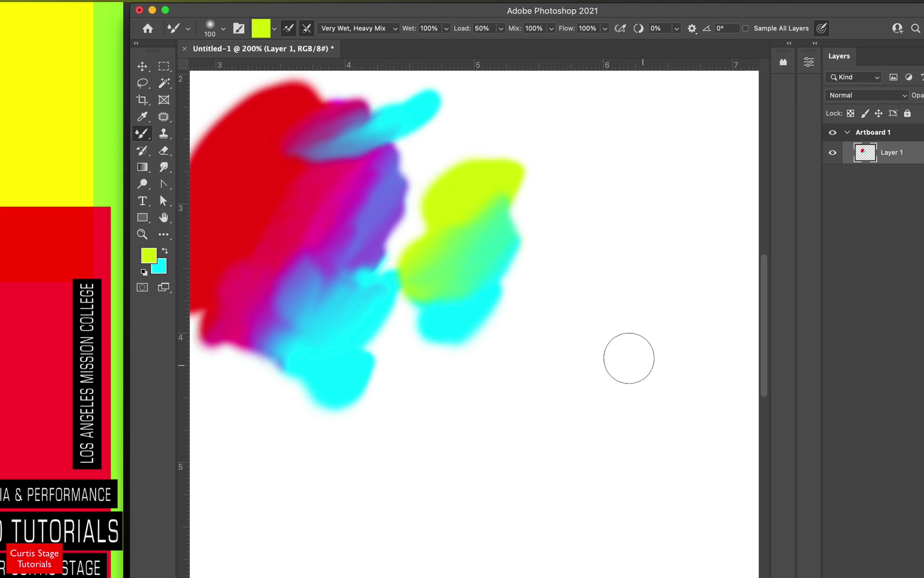
pyautogui.hscroll(-10, 474, 321)
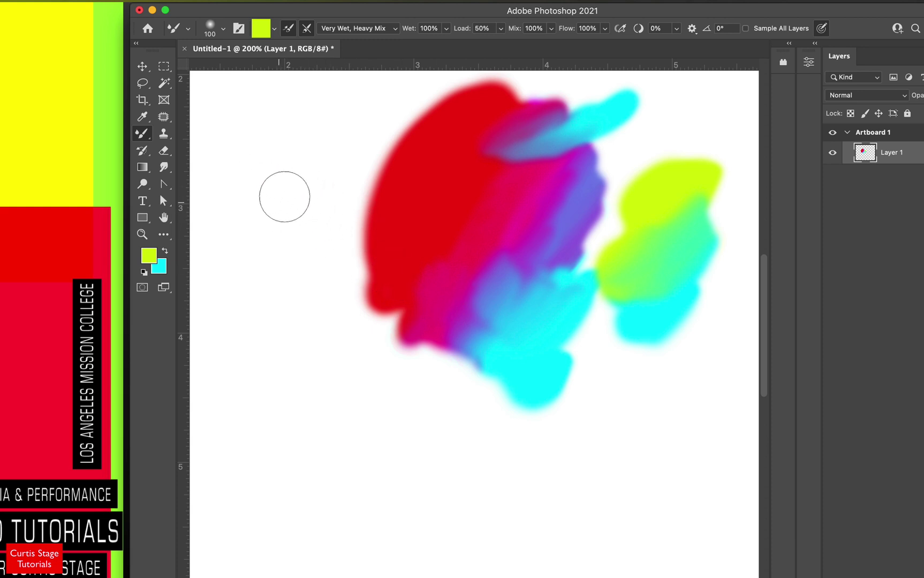
pyautogui.moveTo(289, 194)
pyautogui.mouseDown()
pyautogui.moveTo(258, 230)
pyautogui.moveTo(301, 189)
pyautogui.moveTo(279, 205)
pyautogui.moveTo(285, 220)
pyautogui.moveTo(301, 191)
pyautogui.moveTo(274, 226)
pyautogui.moveTo(324, 208)
pyautogui.moveTo(319, 201)
pyautogui.moveTo(316, 219)
pyautogui.moveTo(357, 190)
pyautogui.moveTo(351, 231)
pyautogui.moveTo(360, 230)
pyautogui.moveTo(398, 175)
pyautogui.moveTo(336, 229)
pyautogui.moveTo(374, 191)
pyautogui.moveTo(357, 175)
pyautogui.moveTo(328, 224)
pyautogui.moveTo(389, 216)
pyautogui.moveTo(395, 206)
pyautogui.moveTo(366, 234)
pyautogui.moveTo(394, 174)
pyautogui.moveTo(334, 211)
pyautogui.moveTo(354, 178)
pyautogui.moveTo(340, 202)
pyautogui.moveTo(360, 205)
pyautogui.moveTo(397, 184)
pyautogui.moveTo(371, 217)
pyautogui.moveTo(384, 173)
pyautogui.moveTo(332, 196)
pyautogui.moveTo(350, 201)
pyautogui.moveTo(346, 249)
pyautogui.moveTo(388, 217)
pyautogui.moveTo(344, 263)
pyautogui.moveTo(309, 220)
pyautogui.mouseUp()
pyautogui.moveTo(382, 100)
pyautogui.mouseDown()
pyautogui.moveTo(355, 137)
pyautogui.moveTo(383, 139)
pyautogui.moveTo(360, 175)
pyautogui.moveTo(417, 143)
pyautogui.moveTo(376, 185)
pyautogui.moveTo(387, 137)
pyautogui.moveTo(351, 180)
pyautogui.moveTo(379, 156)
pyautogui.moveTo(347, 172)
pyautogui.mouseUp()
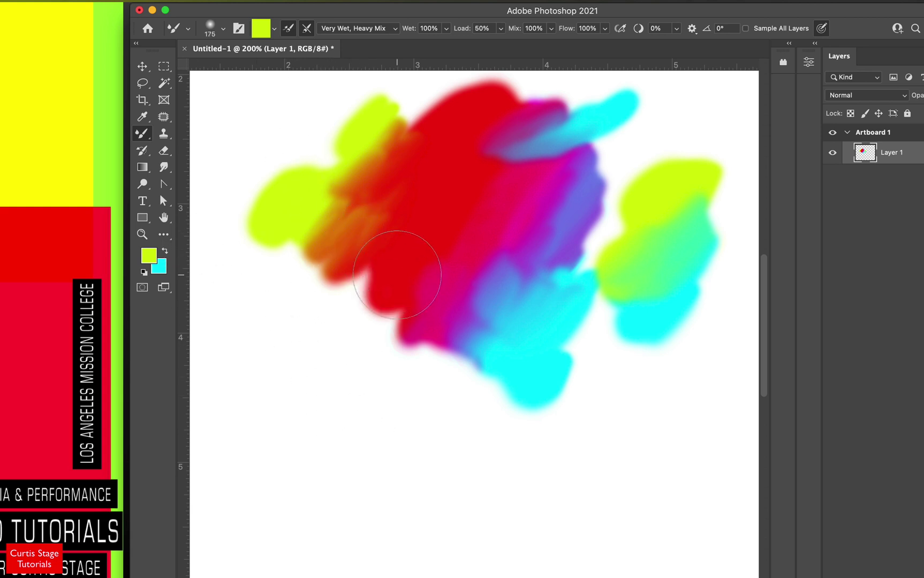
# Raise the brush size to 500 and sweep a broad yellow-green wash across the lower left.
pyautogui.press(']')
pyautogui.press(']')
pyautogui.press(']')
pyautogui.press(']')
pyautogui.press(']')
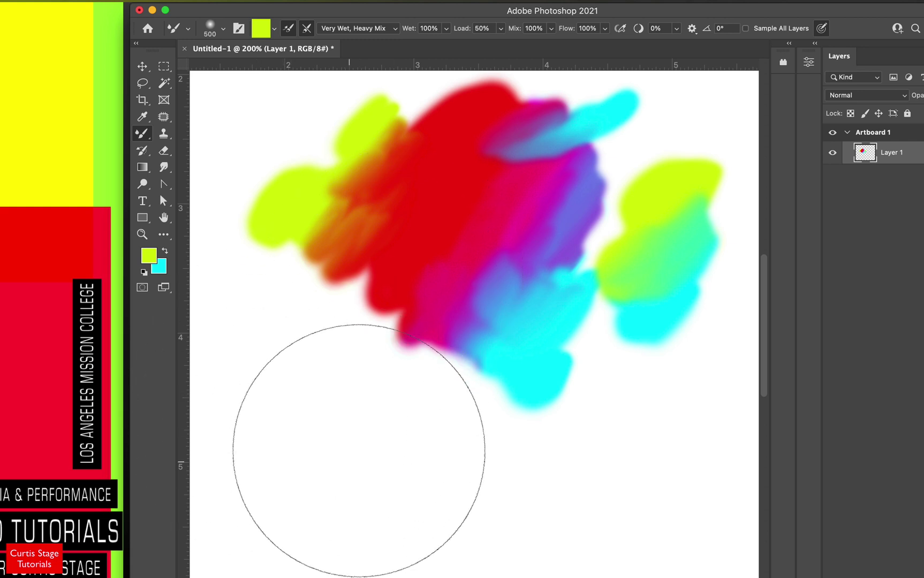
pyautogui.moveTo(359, 451)
pyautogui.mouseDown()
pyautogui.moveTo(368, 433)
pyautogui.moveTo(319, 447)
pyautogui.moveTo(384, 377)
pyautogui.moveTo(353, 371)
pyautogui.moveTo(327, 393)
pyautogui.moveTo(328, 324)
pyautogui.moveTo(294, 318)
pyautogui.moveTo(352, 274)
pyautogui.moveTo(355, 378)
pyautogui.moveTo(425, 402)
pyautogui.moveTo(418, 446)
pyautogui.moveTo(498, 389)
pyautogui.moveTo(411, 402)
pyautogui.moveTo(425, 325)
pyautogui.moveTo(328, 310)
pyautogui.moveTo(334, 244)
pyautogui.moveTo(279, 242)
pyautogui.moveTo(249, 331)
pyautogui.moveTo(300, 425)
pyautogui.moveTo(421, 455)
pyautogui.moveTo(514, 428)
pyautogui.moveTo(423, 390)
pyautogui.moveTo(372, 274)
pyautogui.moveTo(300, 263)
pyautogui.moveTo(350, 195)
pyautogui.moveTo(272, 228)
pyautogui.moveTo(295, 242)
pyautogui.moveTo(367, 329)
pyautogui.moveTo(505, 435)
pyautogui.moveTo(487, 439)
pyautogui.moveTo(531, 393)
pyautogui.moveTo(510, 418)
pyautogui.moveTo(564, 397)
pyautogui.moveTo(527, 440)
pyautogui.moveTo(544, 395)
pyautogui.moveTo(399, 451)
pyautogui.moveTo(395, 431)
pyautogui.moveTo(338, 428)
pyautogui.moveTo(302, 405)
pyautogui.moveTo(279, 333)
pyautogui.moveTo(226, 318)
pyautogui.moveTo(243, 244)
pyautogui.mouseUp()
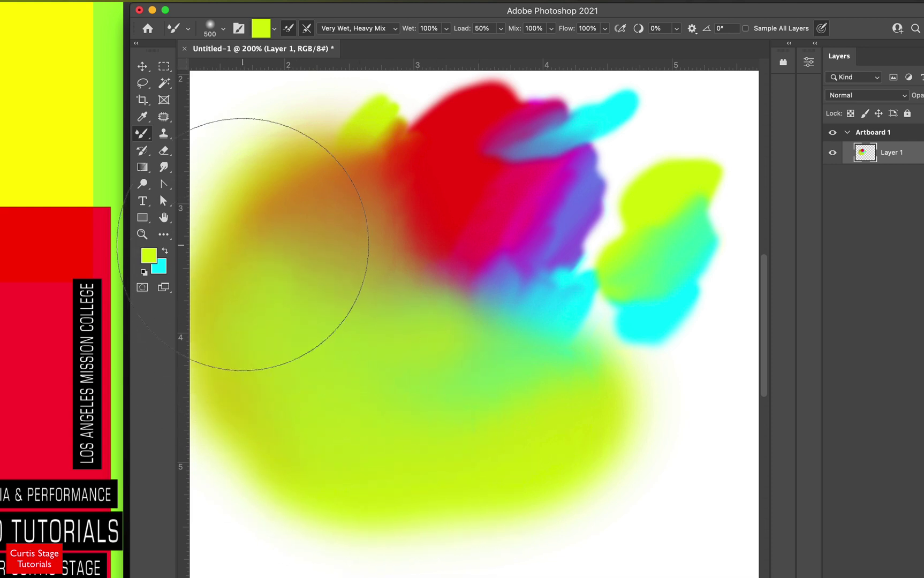
pyautogui.scroll(-2, 404, 334)
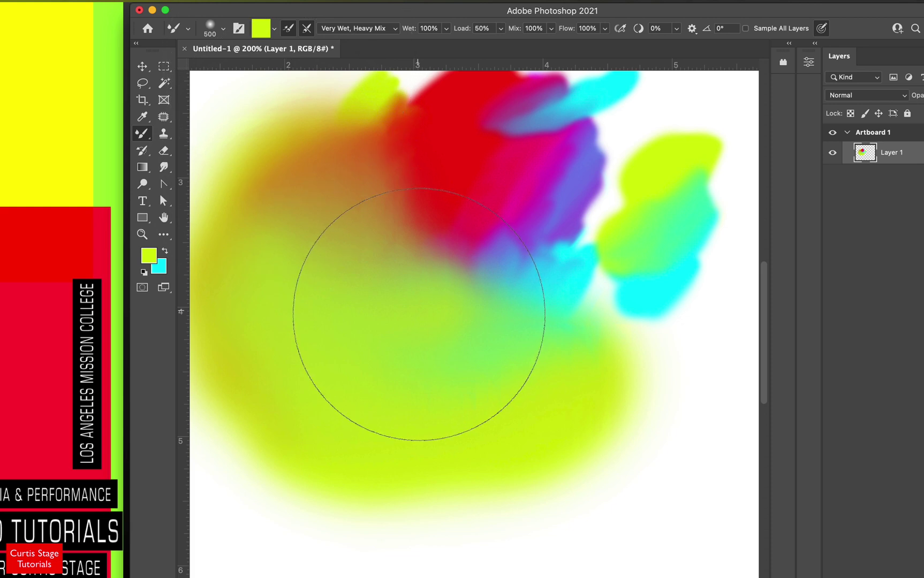
# Clean the brush, paint yellow-green lower right, smear cyan down into it, then make cyan the foreground.
pyautogui.click(274, 29)
pyautogui.click(288, 56)
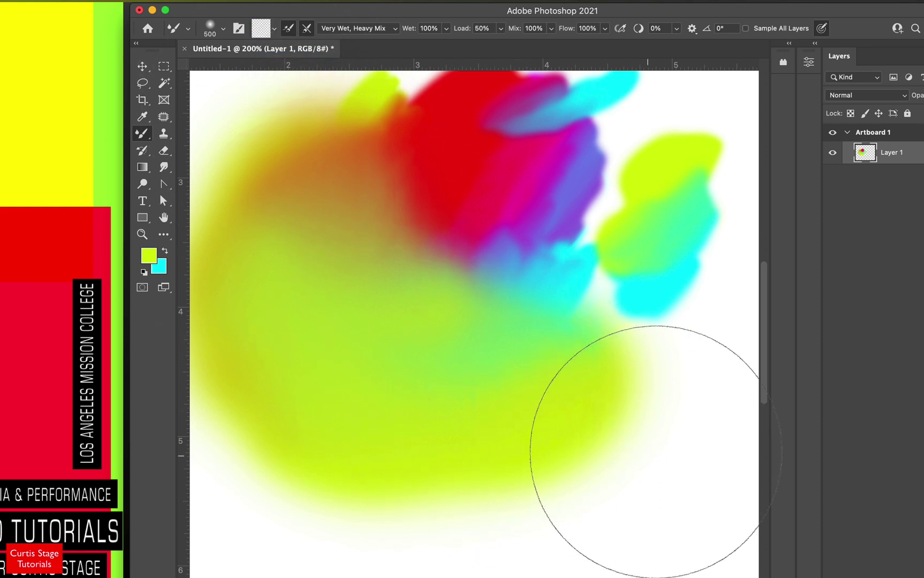
pyautogui.moveTo(639, 454)
pyautogui.mouseDown()
pyautogui.moveTo(648, 472)
pyautogui.moveTo(683, 441)
pyautogui.moveTo(608, 458)
pyautogui.moveTo(607, 446)
pyautogui.mouseUp()
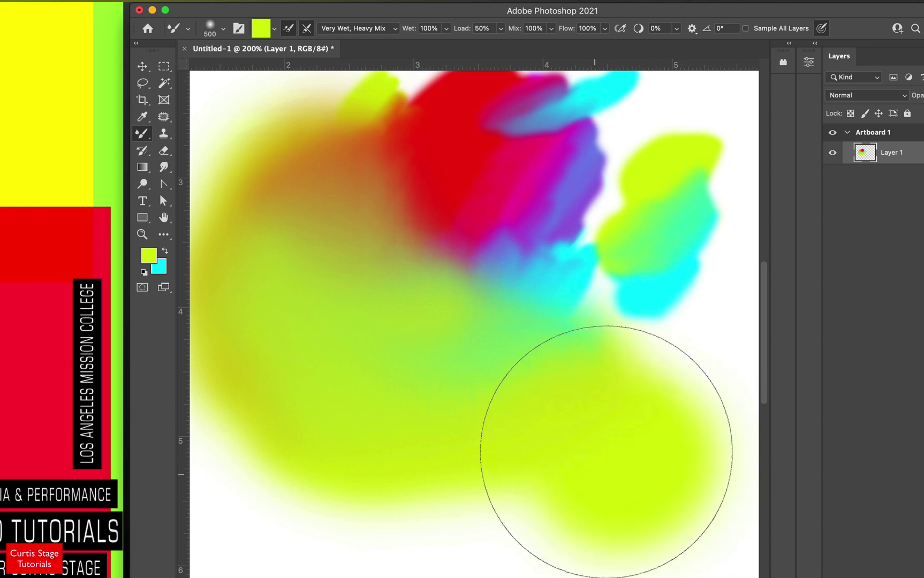
pyautogui.moveTo(617, 322)
pyautogui.mouseDown()
pyautogui.moveTo(599, 318)
pyautogui.moveTo(591, 292)
pyautogui.moveTo(508, 263)
pyautogui.mouseUp()
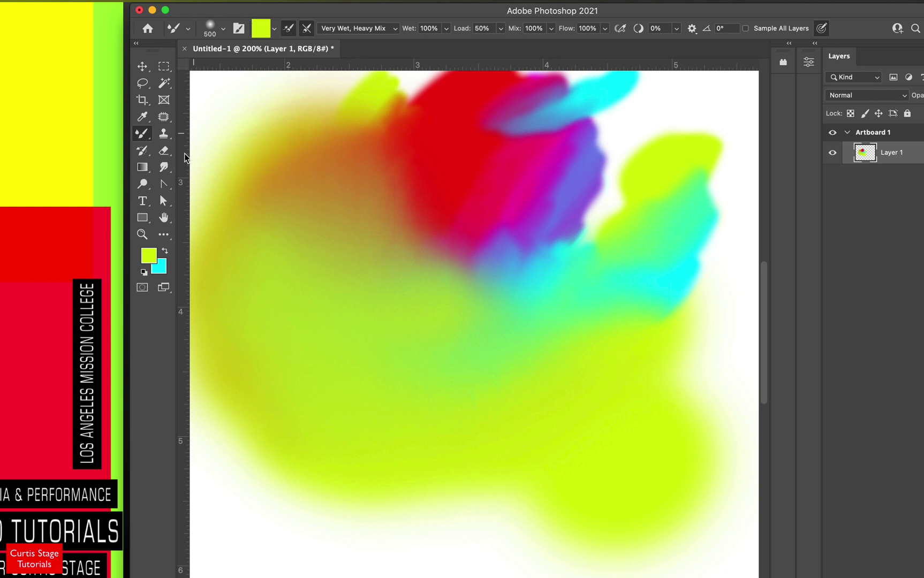
pyautogui.click(165, 251)
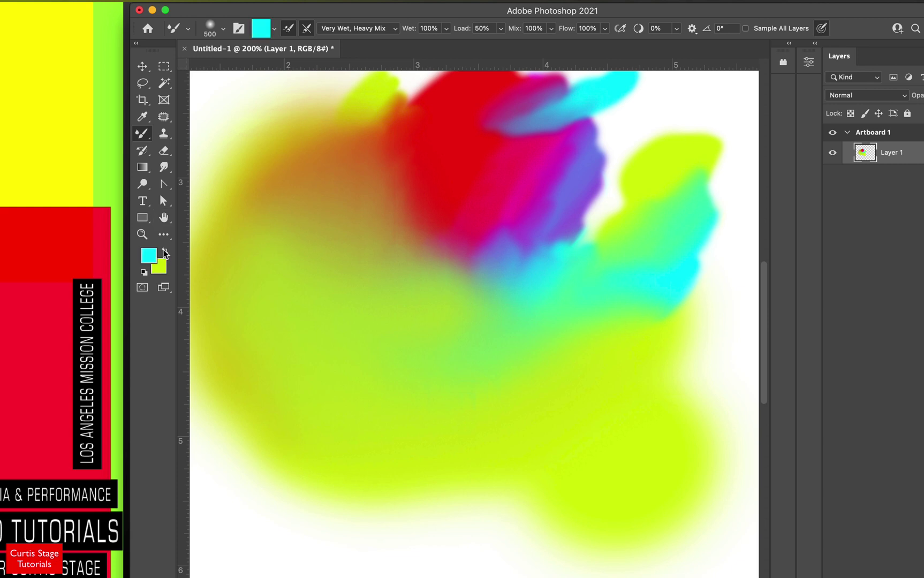
# Clean the brush, blend cyan and magenta into the green and red, and smear the olive-brown down-left.
pyautogui.click(308, 30)
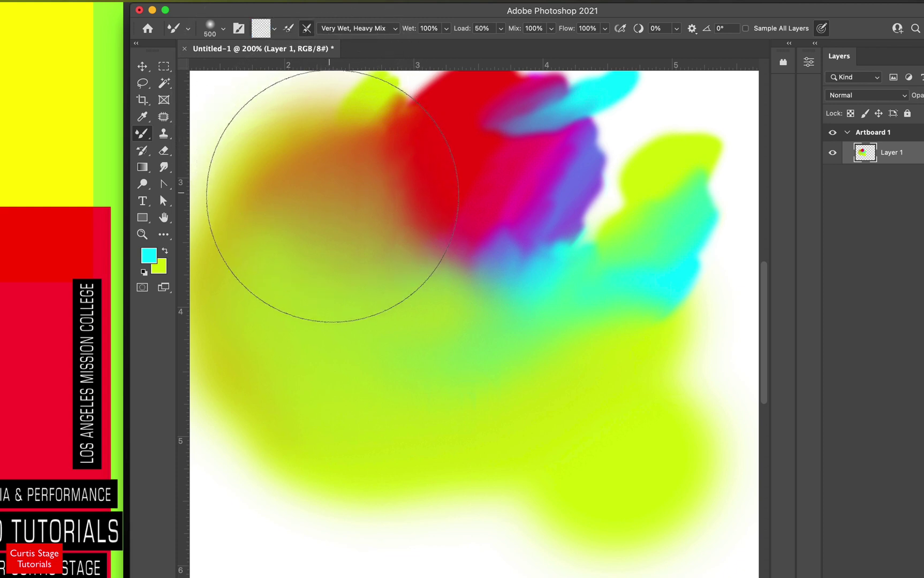
pyautogui.moveTo(456, 299)
pyautogui.mouseDown()
pyautogui.moveTo(512, 265)
pyautogui.moveTo(464, 244)
pyautogui.moveTo(448, 175)
pyautogui.moveTo(399, 190)
pyautogui.moveTo(452, 268)
pyautogui.moveTo(370, 388)
pyautogui.moveTo(385, 306)
pyautogui.moveTo(336, 207)
pyautogui.moveTo(258, 227)
pyautogui.moveTo(367, 295)
pyautogui.moveTo(562, 337)
pyautogui.moveTo(520, 289)
pyautogui.mouseUp()
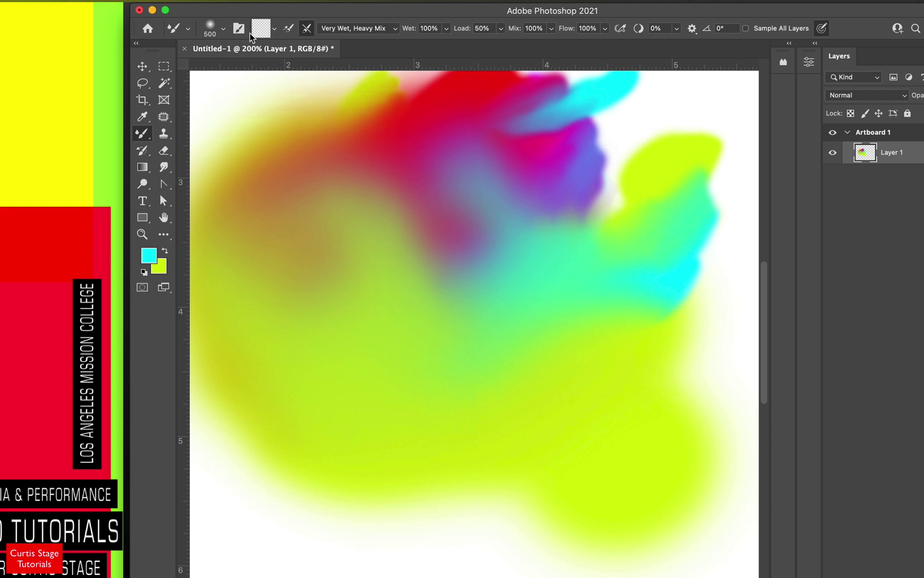
pyautogui.moveTo(417, 280)
pyautogui.mouseDown()
pyautogui.moveTo(325, 350)
pyautogui.moveTo(431, 419)
pyautogui.moveTo(463, 457)
pyautogui.moveTo(518, 447)
pyautogui.moveTo(579, 382)
pyautogui.moveTo(470, 340)
pyautogui.mouseUp()
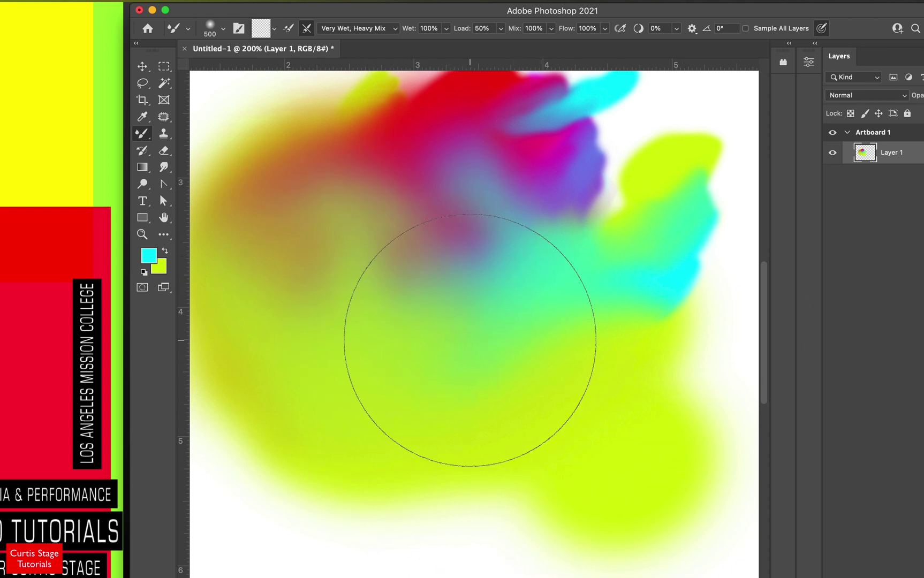
# Smear the red blob left and upward, push the cyan edge right, and drag magenta and cyan down-right.
pyautogui.scroll(-2, 637, 405)
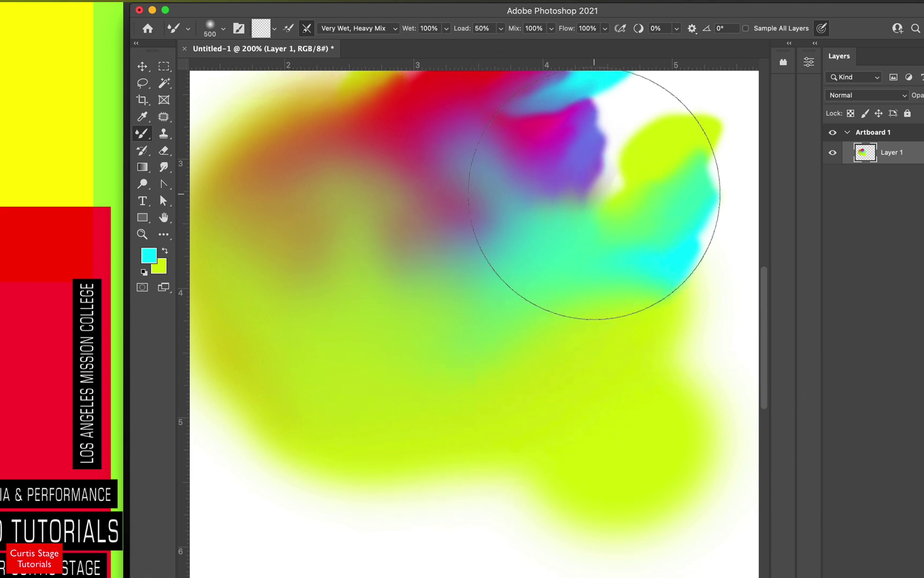
pyautogui.scroll(3, 593, 303)
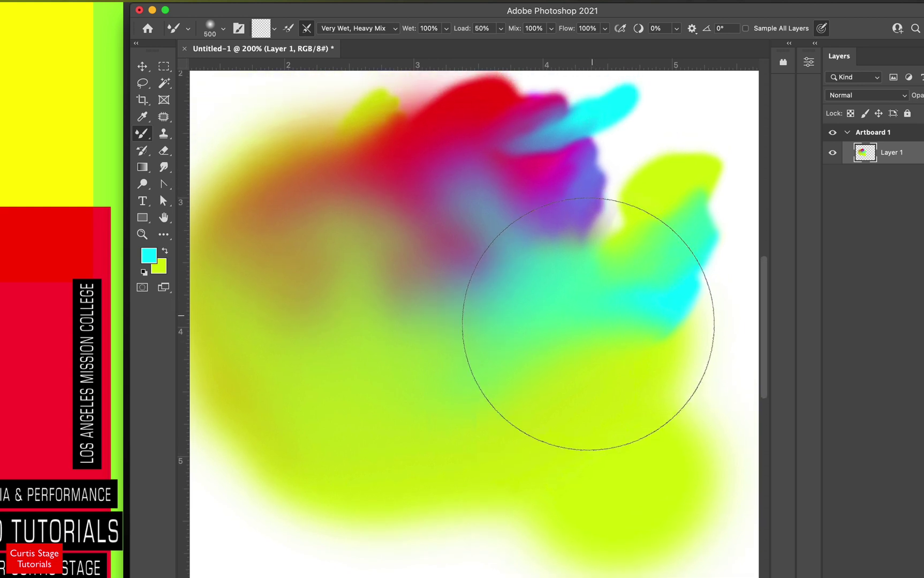
pyautogui.scroll(5, 588, 324)
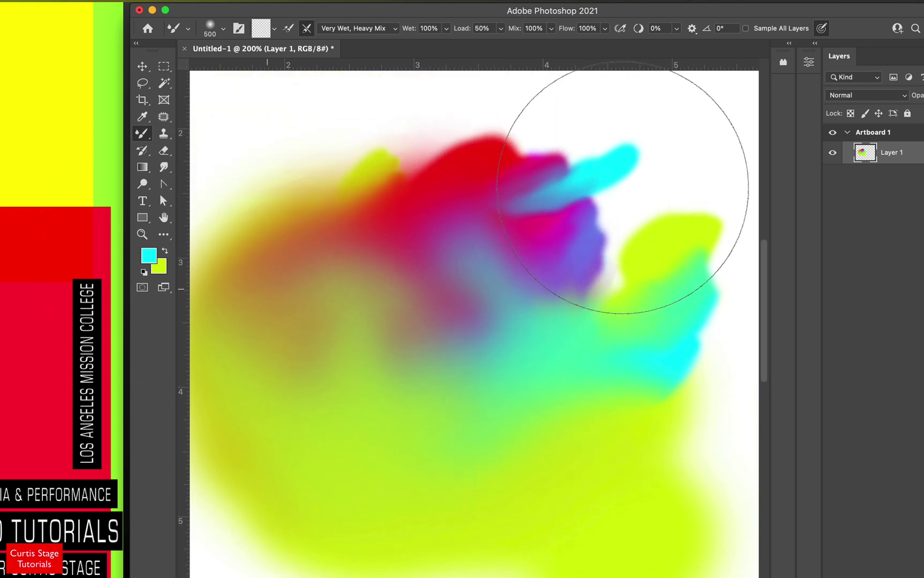
pyautogui.scroll(5, 589, 182)
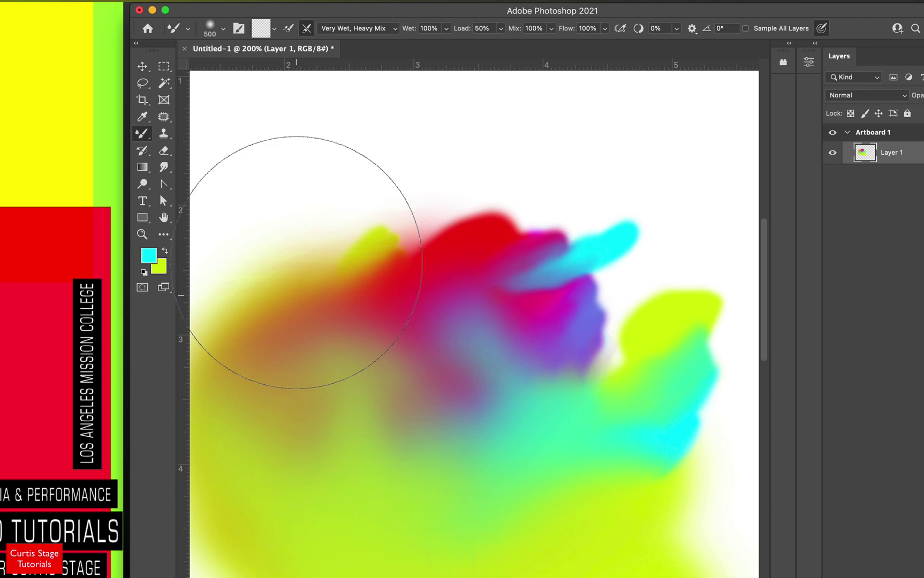
pyautogui.scroll(1, 297, 262)
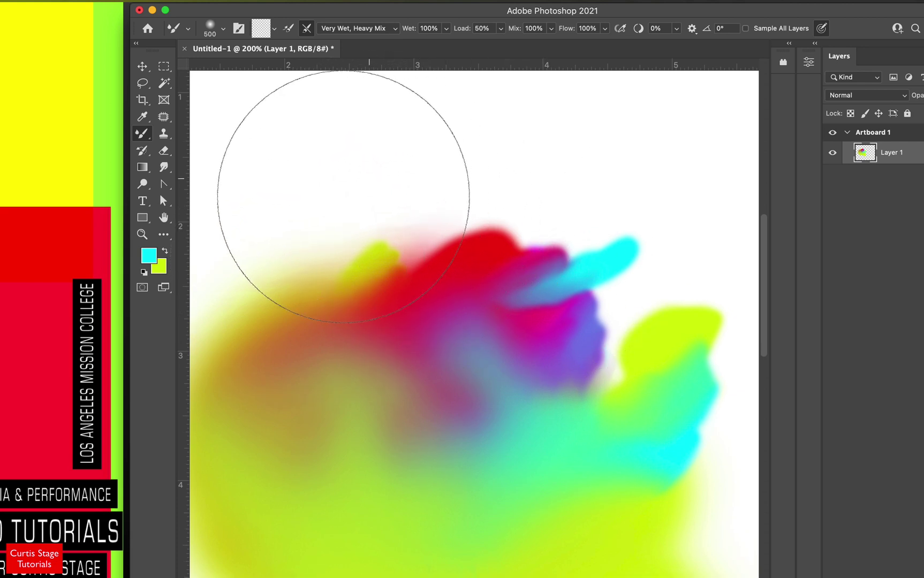
pyautogui.moveTo(343, 196); pyautogui.dragTo(330, 182)
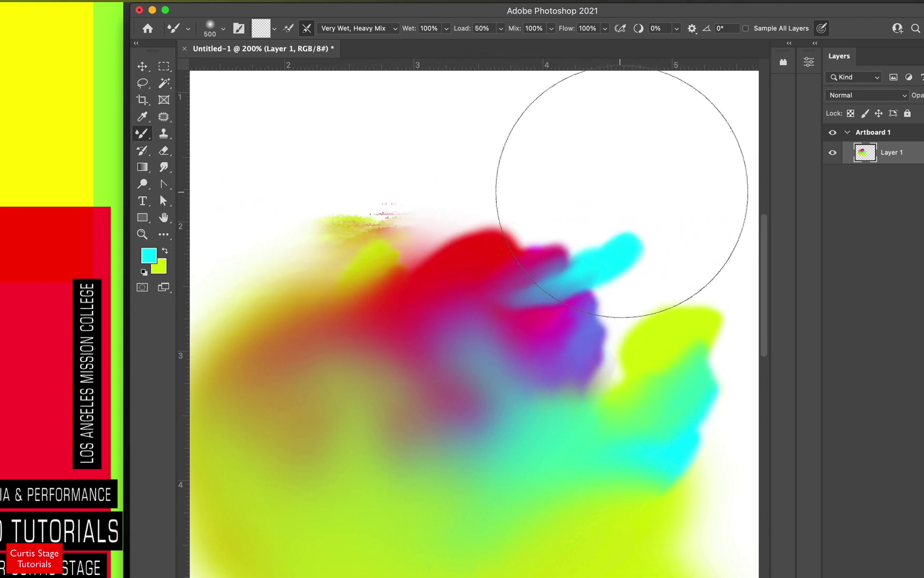
pyautogui.moveTo(610, 192); pyautogui.dragTo(619, 188)
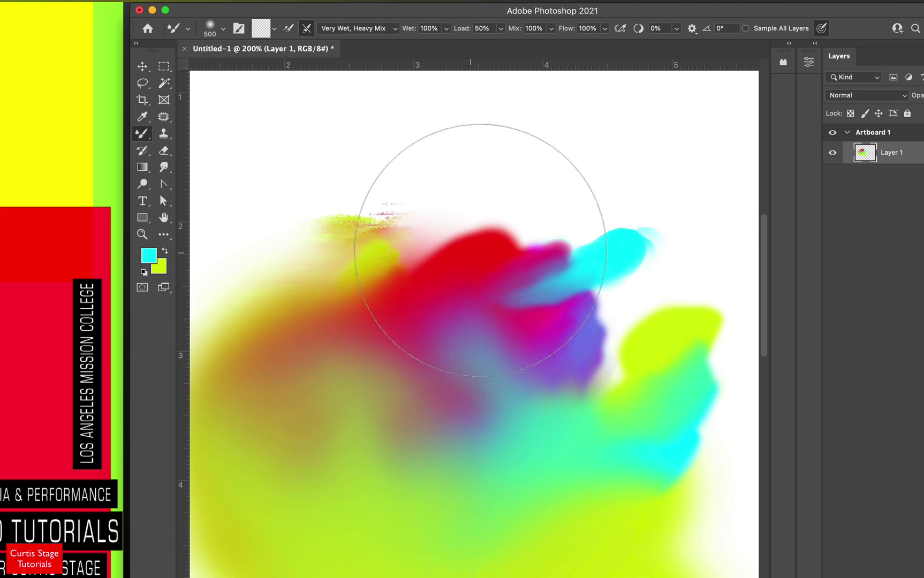
pyautogui.moveTo(480, 250)
pyautogui.mouseDown()
pyautogui.moveTo(458, 255)
pyautogui.moveTo(449, 268)
pyautogui.moveTo(352, 280)
pyautogui.moveTo(358, 271)
pyautogui.moveTo(338, 267)
pyautogui.mouseUp()
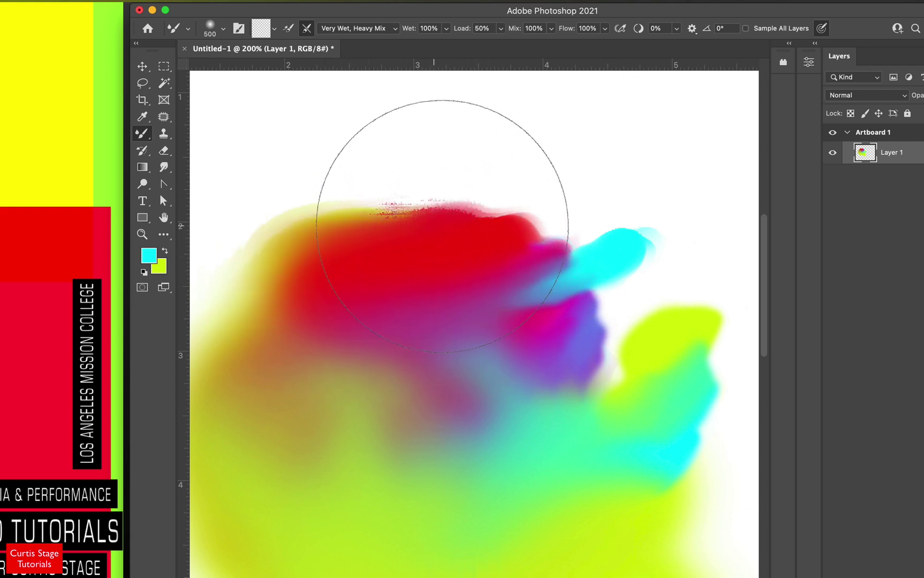
pyautogui.moveTo(442, 226)
pyautogui.mouseDown()
pyautogui.moveTo(382, 224)
pyautogui.moveTo(399, 194)
pyautogui.moveTo(443, 181)
pyautogui.mouseUp()
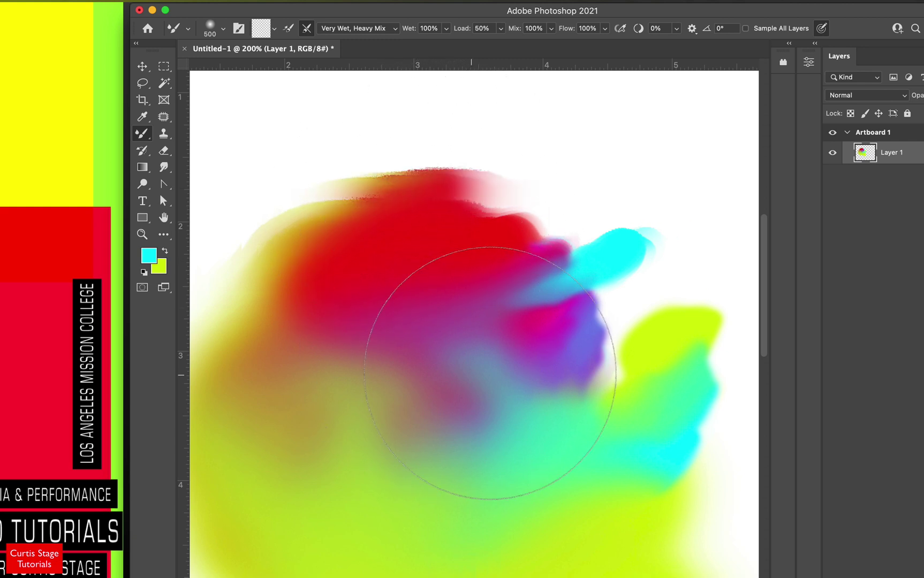
pyautogui.moveTo(489, 373)
pyautogui.mouseDown()
pyautogui.moveTo(511, 396)
pyautogui.moveTo(569, 363)
pyautogui.mouseUp()
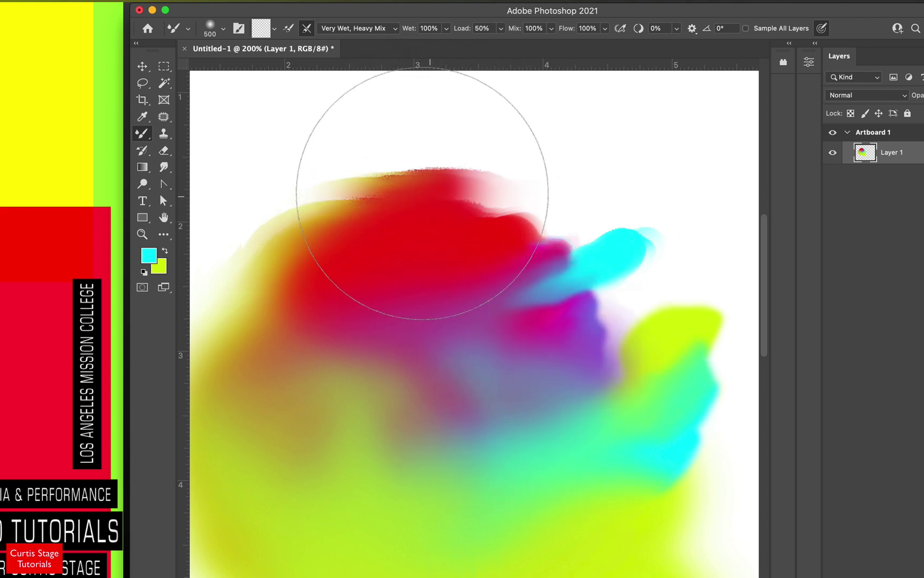
pyautogui.moveTo(422, 193)
pyautogui.mouseDown()
pyautogui.moveTo(376, 197)
pyautogui.moveTo(321, 231)
pyautogui.moveTo(356, 185)
pyautogui.mouseUp()
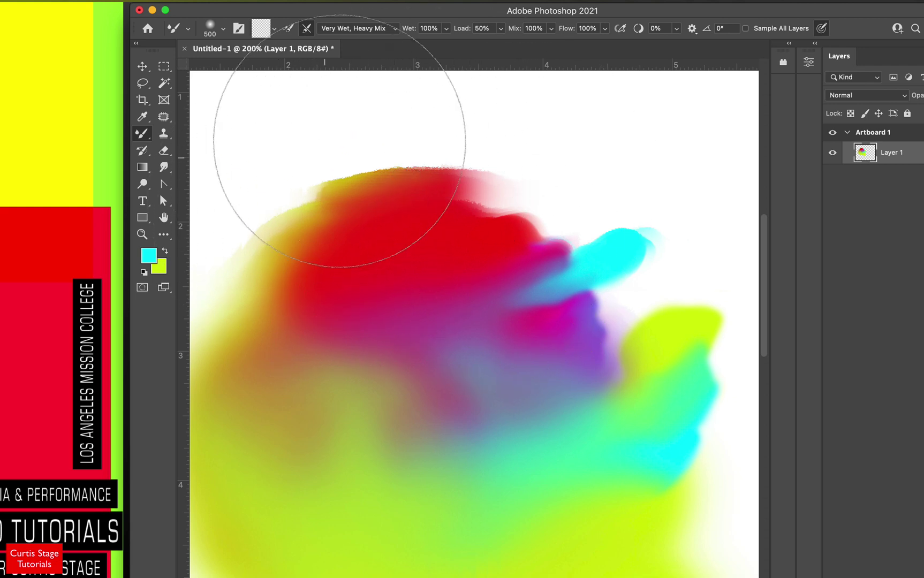
# Switch the foreground colour to pure white and wash it over the top edge of the paint.
pyautogui.click(153, 255)
pyautogui.moveTo(53, 450); pyautogui.dragTo(0, 445)
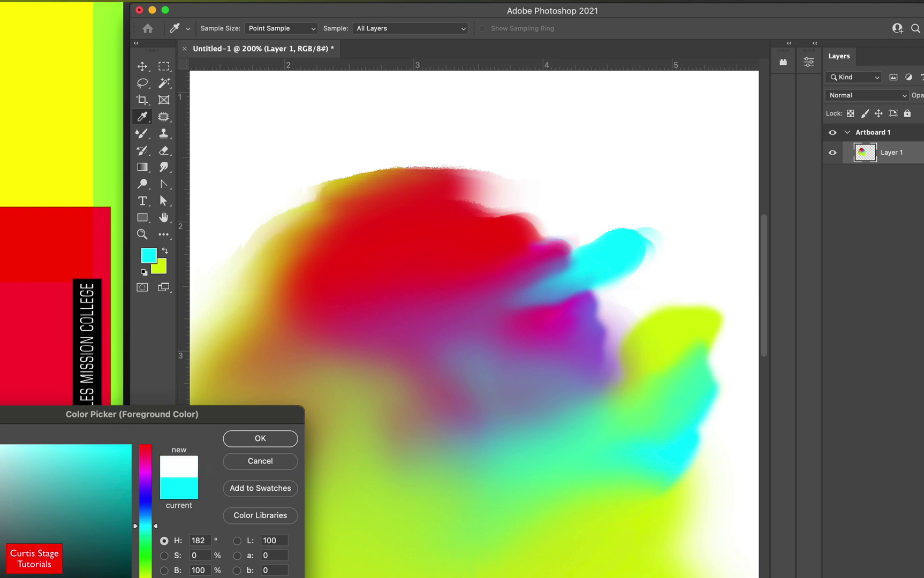
pyautogui.click(250, 431)
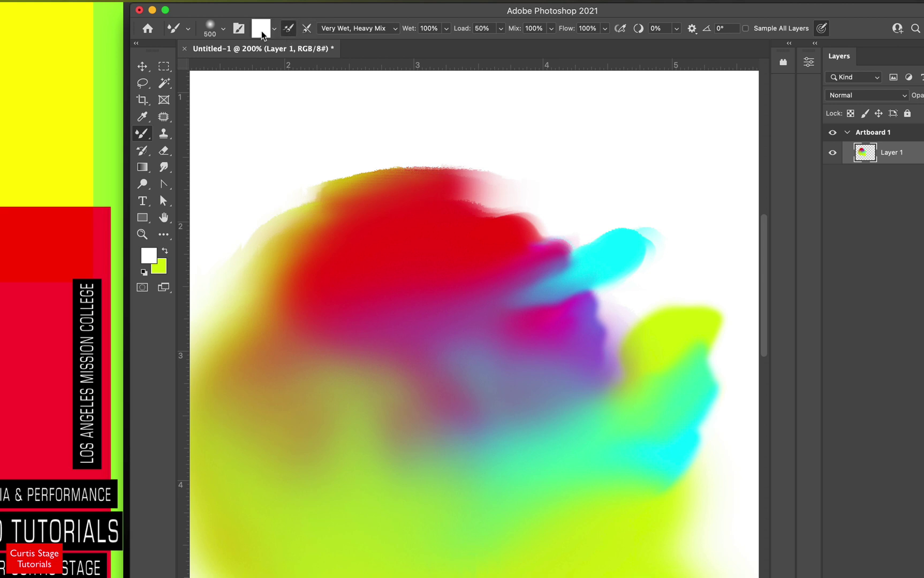
pyautogui.moveTo(319, 161)
pyautogui.mouseDown()
pyautogui.moveTo(310, 165)
pyautogui.moveTo(319, 171)
pyautogui.moveTo(410, 155)
pyautogui.moveTo(522, 181)
pyautogui.moveTo(559, 215)
pyautogui.moveTo(625, 223)
pyautogui.moveTo(604, 162)
pyautogui.moveTo(559, 188)
pyautogui.moveTo(659, 245)
pyautogui.moveTo(637, 181)
pyautogui.moveTo(357, 141)
pyautogui.moveTo(283, 147)
pyautogui.moveTo(374, 165)
pyautogui.moveTo(509, 124)
pyautogui.moveTo(415, 165)
pyautogui.moveTo(299, 194)
pyautogui.moveTo(266, 241)
pyautogui.moveTo(264, 227)
pyautogui.moveTo(192, 206)
pyautogui.moveTo(493, 200)
pyautogui.moveTo(563, 188)
pyautogui.moveTo(541, 299)
pyautogui.moveTo(599, 313)
pyautogui.moveTo(557, 217)
pyautogui.moveTo(564, 169)
pyautogui.moveTo(413, 268)
pyautogui.moveTo(580, 213)
pyautogui.moveTo(420, 195)
pyautogui.moveTo(481, 73)
pyautogui.mouseUp()
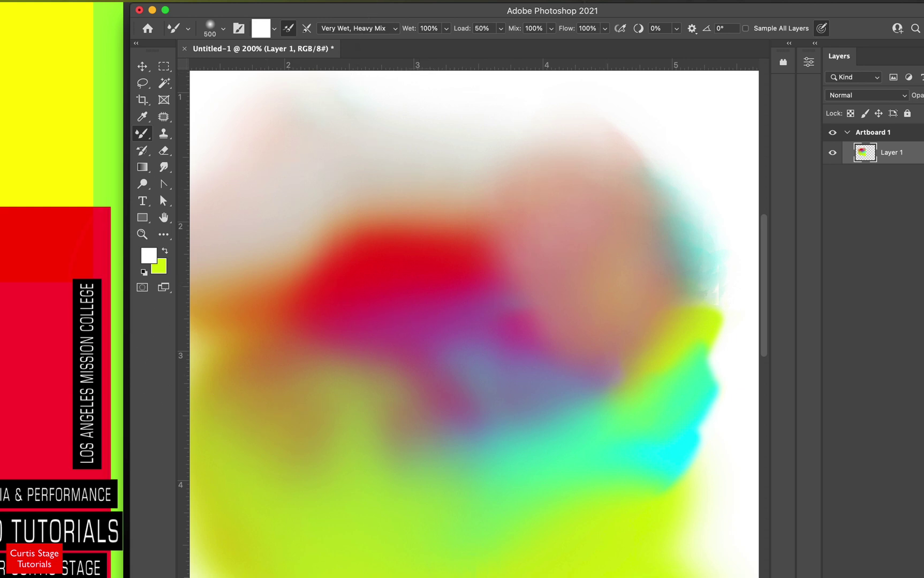
# Turn off auto-load and auto-clean after each stroke, then smear the centre into a brownish blend.
pyautogui.click(287, 31)
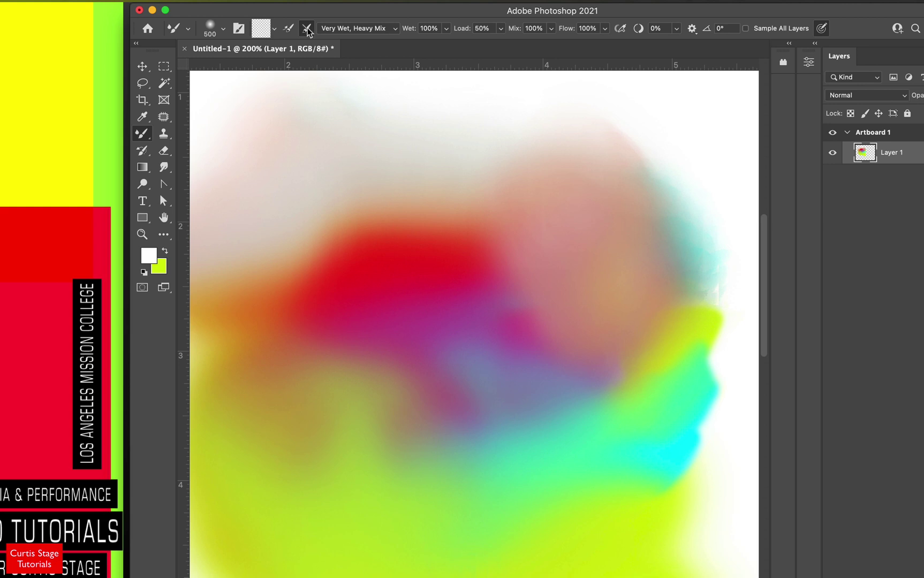
pyautogui.click(306, 31)
pyautogui.moveTo(423, 396)
pyautogui.mouseDown()
pyautogui.moveTo(444, 399)
pyautogui.moveTo(496, 372)
pyautogui.moveTo(436, 327)
pyautogui.moveTo(370, 340)
pyautogui.moveTo(408, 301)
pyautogui.moveTo(546, 431)
pyautogui.moveTo(548, 415)
pyautogui.moveTo(564, 414)
pyautogui.moveTo(551, 424)
pyautogui.moveTo(608, 423)
pyautogui.moveTo(616, 452)
pyautogui.moveTo(640, 441)
pyautogui.moveTo(557, 451)
pyautogui.moveTo(444, 422)
pyautogui.moveTo(416, 448)
pyautogui.moveTo(460, 436)
pyautogui.moveTo(432, 464)
pyautogui.moveTo(436, 419)
pyautogui.moveTo(384, 417)
pyautogui.moveTo(424, 371)
pyautogui.moveTo(408, 381)
pyautogui.moveTo(422, 355)
pyautogui.moveTo(468, 315)
pyautogui.moveTo(294, 254)
pyautogui.moveTo(286, 265)
pyautogui.moveTo(404, 344)
pyautogui.moveTo(507, 384)
pyautogui.moveTo(300, 264)
pyautogui.moveTo(256, 218)
pyautogui.moveTo(290, 110)
pyautogui.mouseUp()
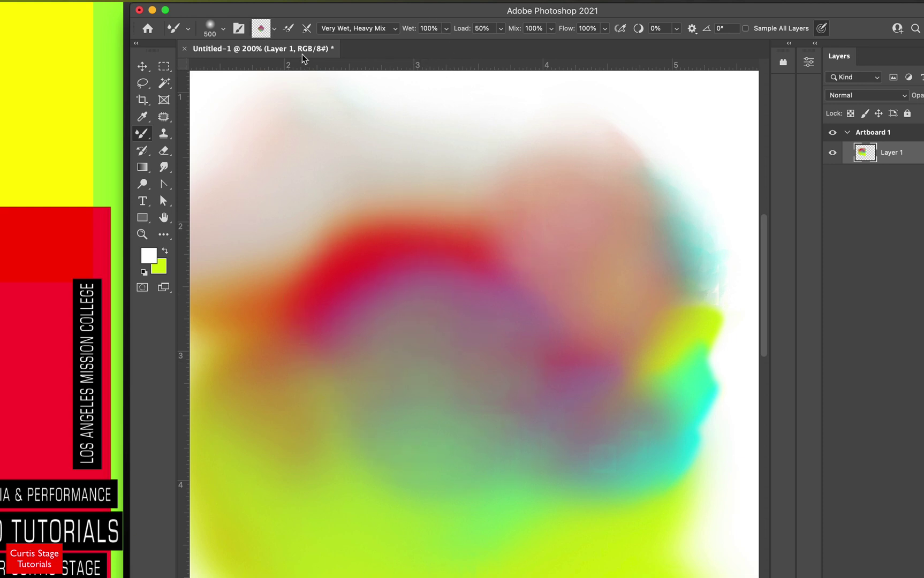
# Empty the brush and smear the purple, pink, red and mauve areas softer.
pyautogui.click(275, 30)
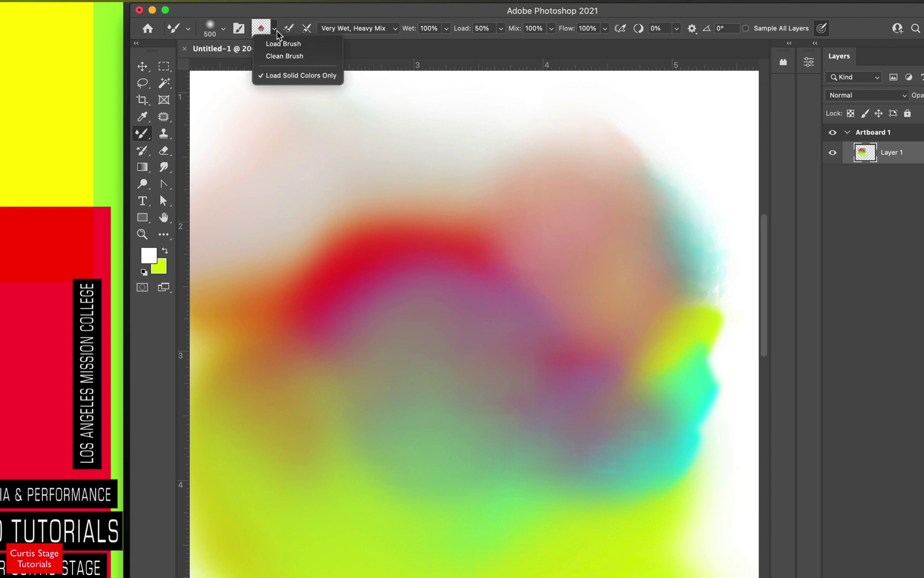
pyautogui.click(299, 77)
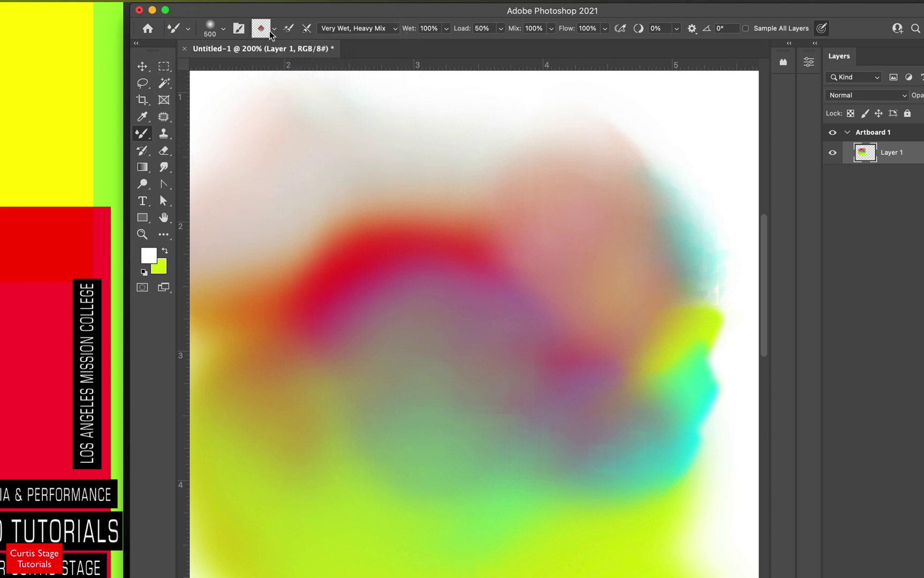
pyautogui.click(303, 32)
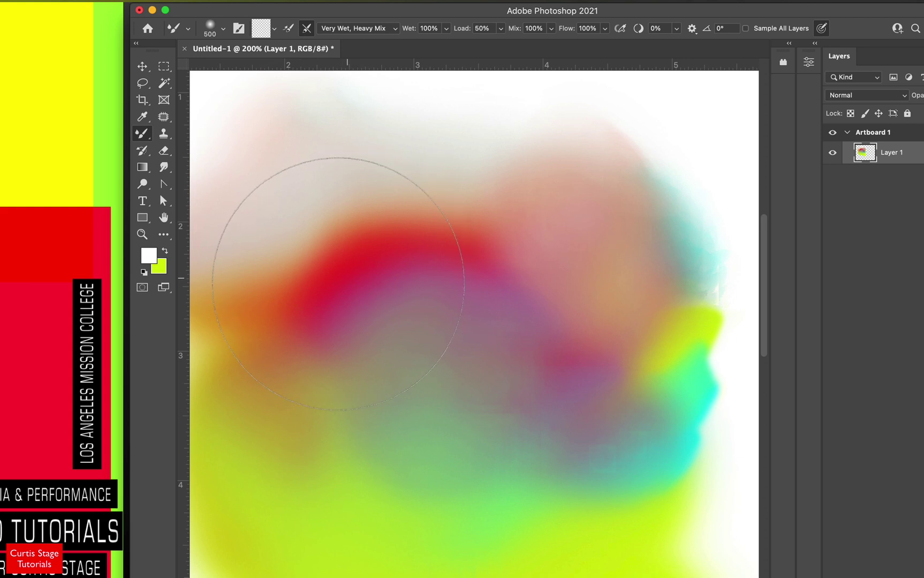
pyautogui.moveTo(377, 325)
pyautogui.mouseDown()
pyautogui.moveTo(457, 366)
pyautogui.moveTo(414, 383)
pyautogui.moveTo(572, 352)
pyautogui.moveTo(477, 241)
pyautogui.mouseUp()
pyautogui.moveTo(373, 198)
pyautogui.mouseDown()
pyautogui.moveTo(381, 301)
pyautogui.moveTo(402, 355)
pyautogui.mouseUp()
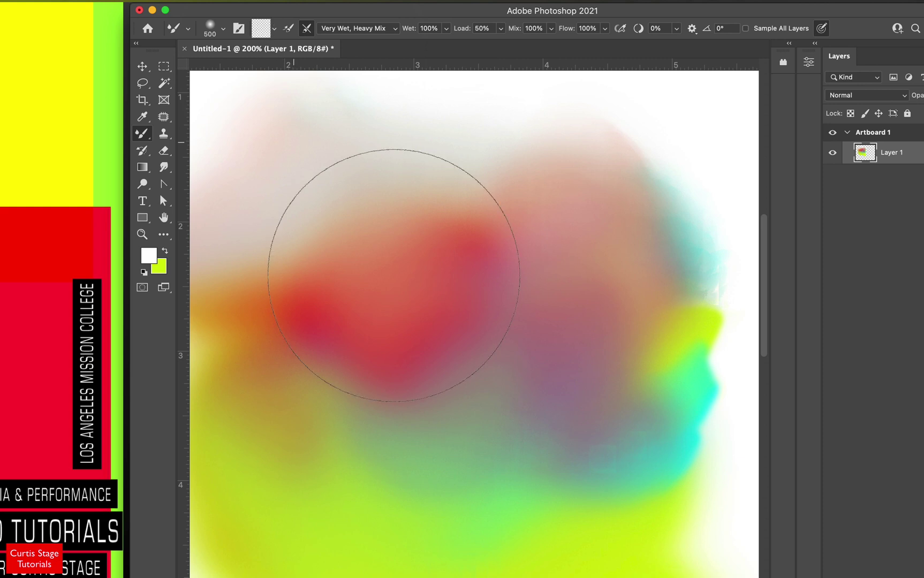
pyautogui.moveTo(392, 217)
pyautogui.mouseDown()
pyautogui.moveTo(469, 360)
pyautogui.moveTo(505, 289)
pyautogui.moveTo(580, 453)
pyautogui.moveTo(596, 443)
pyautogui.moveTo(613, 351)
pyautogui.mouseUp()
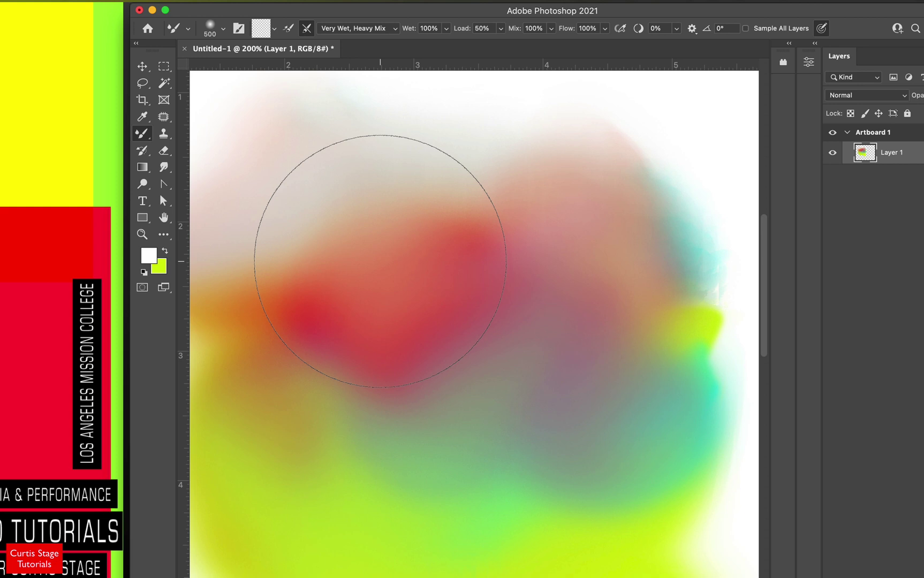
# Set the brush to load solid colours only and blend the green's edges out into the white.
pyautogui.scroll(-4, 380, 262)
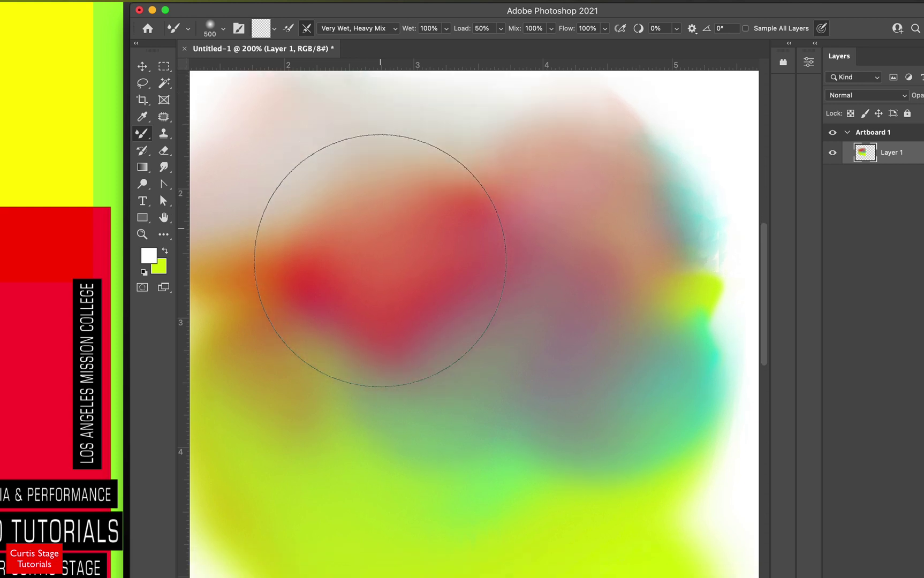
pyautogui.scroll(-5, 380, 261)
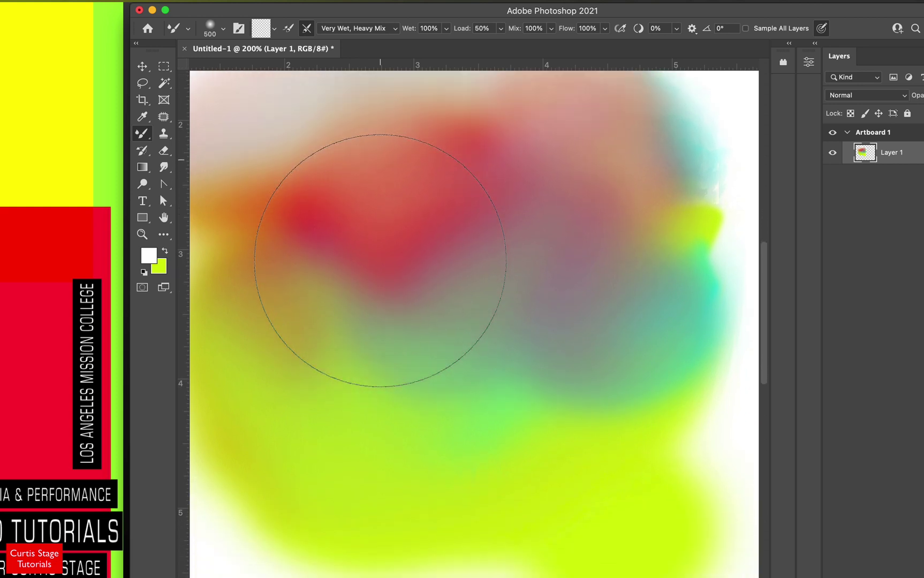
pyautogui.scroll(-7, 380, 260)
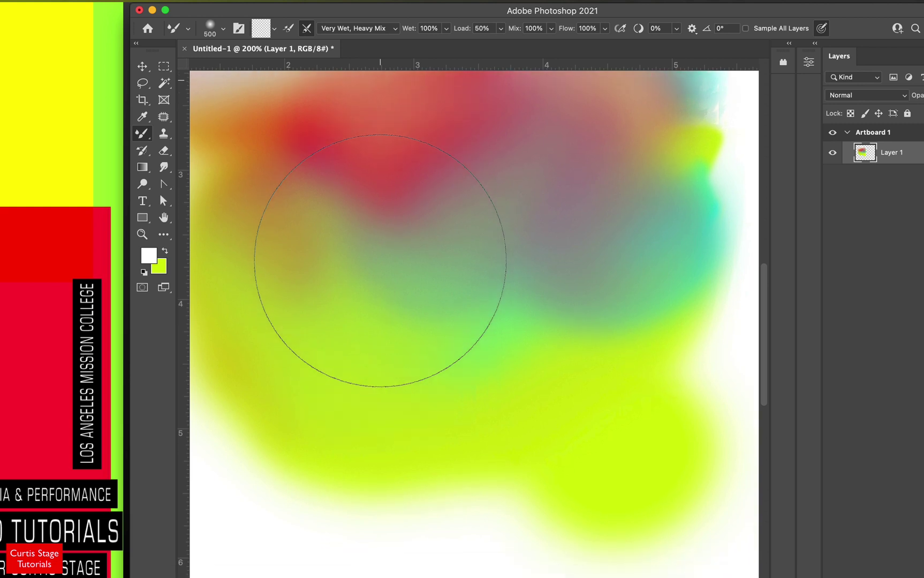
pyautogui.scroll(-8, 380, 261)
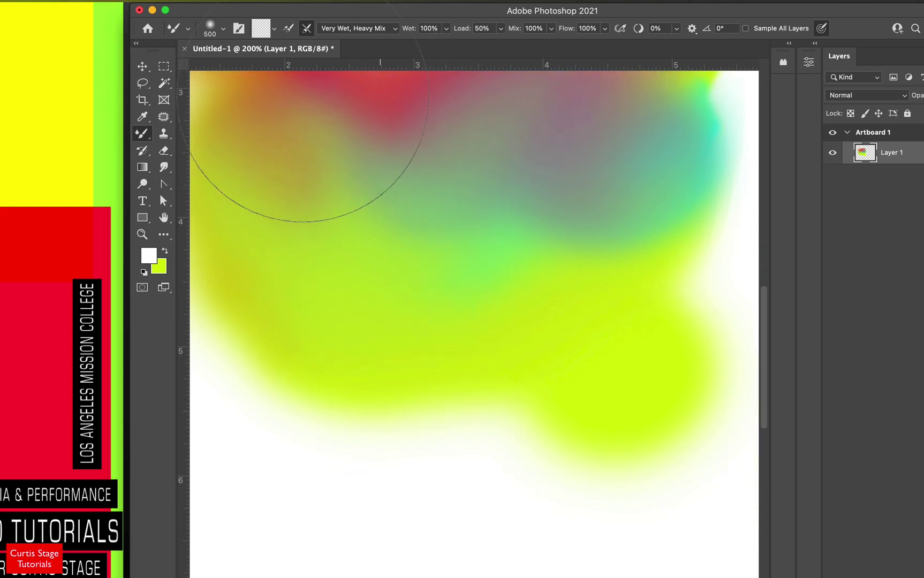
pyautogui.scroll(-8, 410, 260)
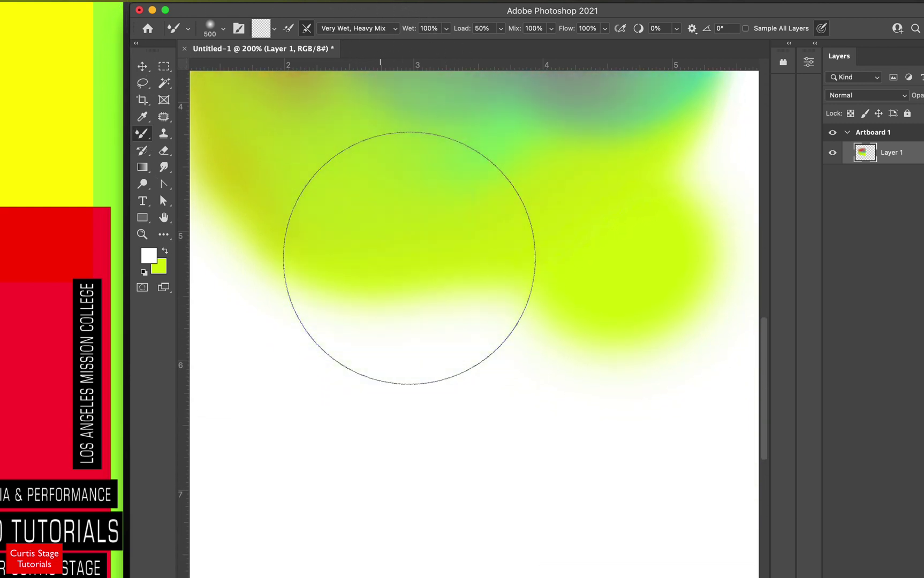
pyautogui.scroll(-4, 410, 258)
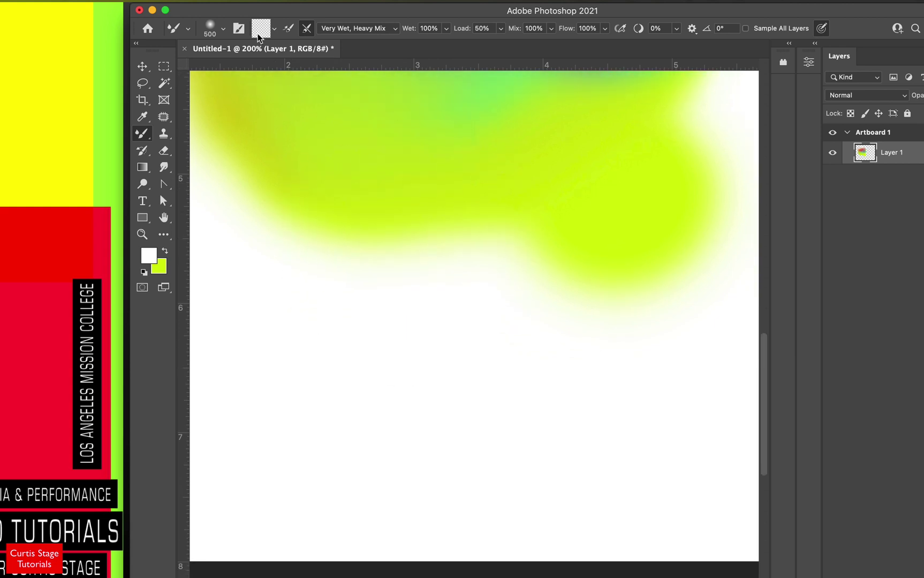
pyautogui.click(274, 29)
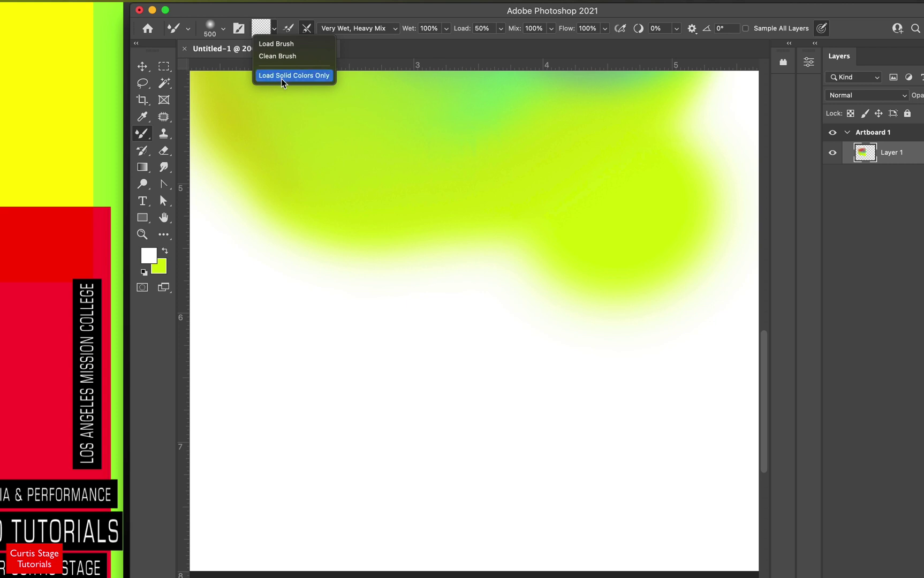
pyautogui.click(488, 205)
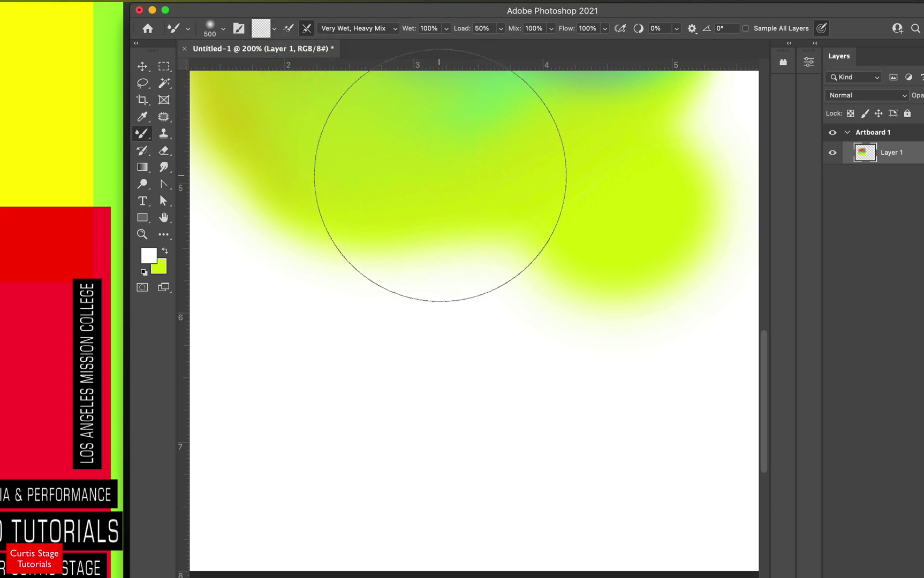
pyautogui.moveTo(439, 175)
pyautogui.mouseDown()
pyautogui.moveTo(429, 225)
pyautogui.moveTo(487, 271)
pyautogui.mouseUp()
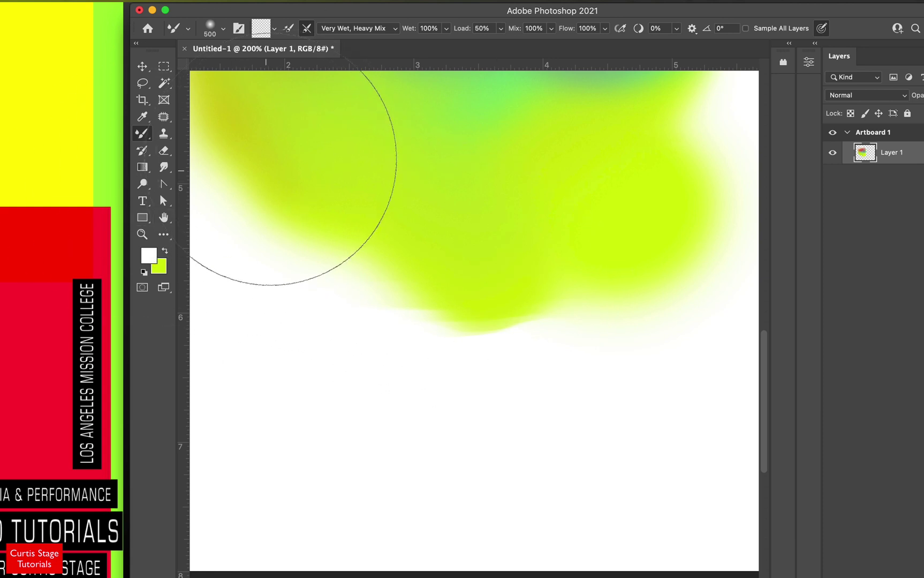
pyautogui.moveTo(279, 154)
pyautogui.mouseDown()
pyautogui.moveTo(292, 73)
pyautogui.moveTo(324, 161)
pyautogui.mouseUp()
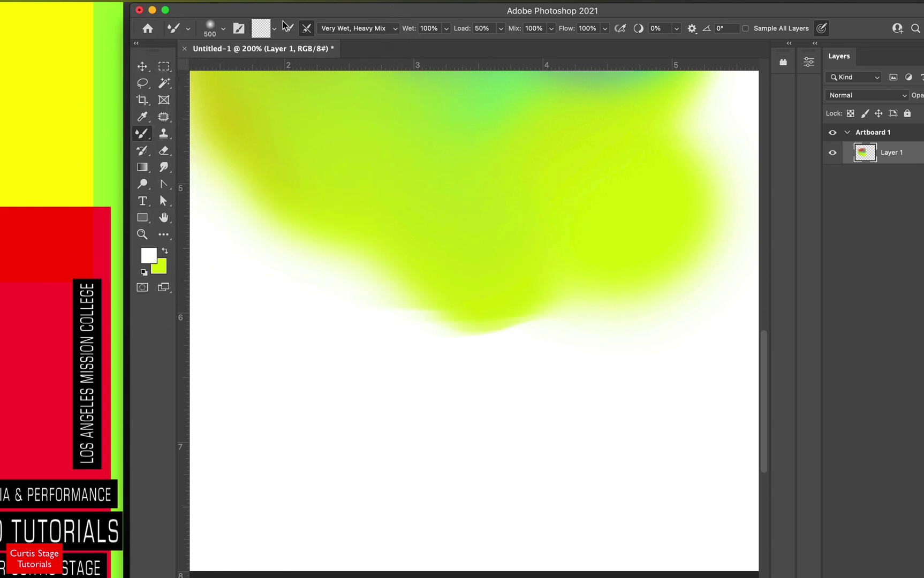
pyautogui.moveTo(413, 308)
pyautogui.mouseDown()
pyautogui.moveTo(463, 326)
pyautogui.moveTo(373, 286)
pyautogui.moveTo(403, 265)
pyautogui.moveTo(370, 288)
pyautogui.moveTo(539, 337)
pyautogui.moveTo(574, 323)
pyautogui.moveTo(598, 288)
pyautogui.mouseUp()
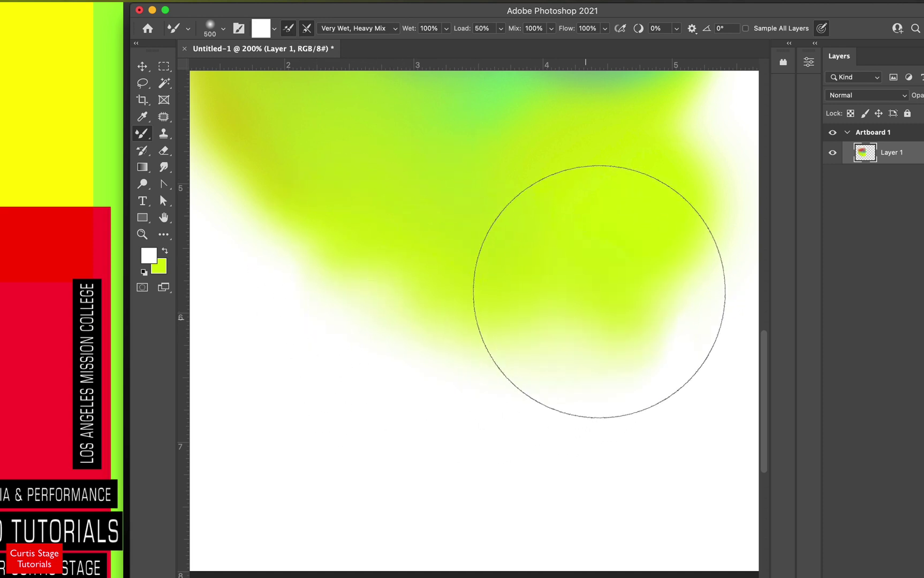
# Set the foreground to bright cyan and smear it across the lower-left canvas.
pyautogui.click(152, 255)
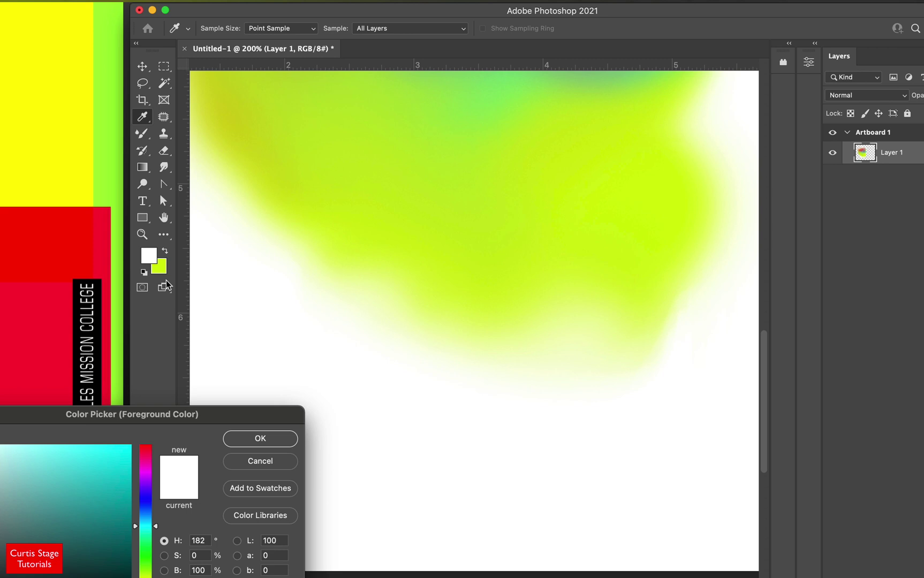
pyautogui.click(130, 456)
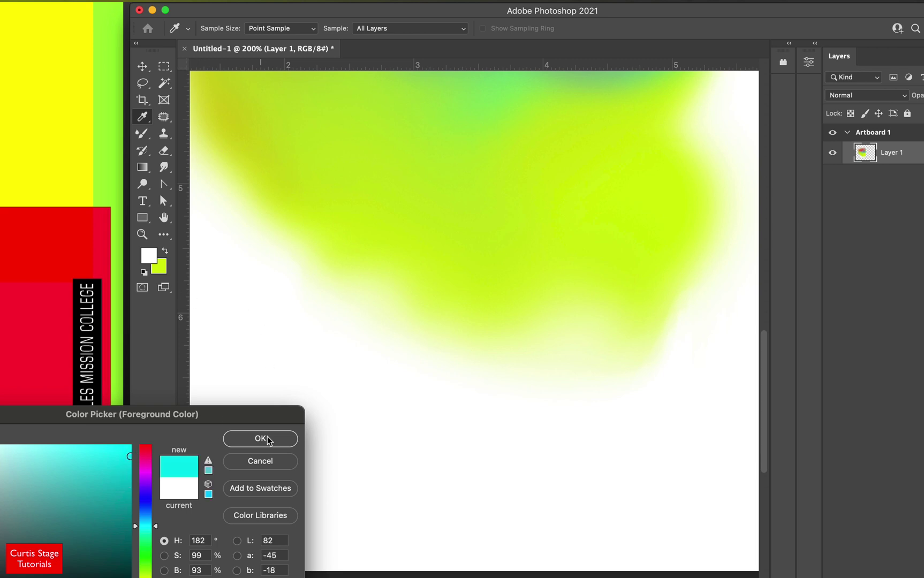
pyautogui.press('Return')
pyautogui.moveTo(422, 342)
pyautogui.mouseDown()
pyautogui.moveTo(421, 318)
pyautogui.moveTo(407, 312)
pyautogui.moveTo(394, 386)
pyautogui.moveTo(391, 373)
pyautogui.moveTo(440, 356)
pyautogui.moveTo(463, 323)
pyautogui.moveTo(417, 285)
pyautogui.moveTo(371, 289)
pyautogui.moveTo(370, 251)
pyautogui.moveTo(326, 244)
pyautogui.moveTo(349, 214)
pyautogui.moveTo(497, 383)
pyautogui.moveTo(513, 366)
pyautogui.moveTo(558, 355)
pyautogui.moveTo(538, 350)
pyautogui.moveTo(471, 267)
pyautogui.moveTo(370, 256)
pyautogui.moveTo(398, 408)
pyautogui.moveTo(369, 359)
pyautogui.moveTo(341, 258)
pyautogui.moveTo(285, 264)
pyautogui.moveTo(277, 309)
pyautogui.moveTo(310, 234)
pyautogui.moveTo(376, 227)
pyautogui.moveTo(474, 242)
pyautogui.moveTo(456, 309)
pyautogui.moveTo(518, 339)
pyautogui.moveTo(597, 335)
pyautogui.moveTo(590, 395)
pyautogui.moveTo(626, 403)
pyautogui.moveTo(499, 417)
pyautogui.moveTo(464, 380)
pyautogui.moveTo(494, 317)
pyautogui.moveTo(497, 361)
pyautogui.moveTo(582, 340)
pyautogui.moveTo(645, 312)
pyautogui.moveTo(640, 271)
pyautogui.moveTo(550, 224)
pyautogui.moveTo(419, 190)
pyautogui.moveTo(248, 200)
pyautogui.moveTo(256, 251)
pyautogui.moveTo(246, 311)
pyautogui.moveTo(268, 321)
pyautogui.moveTo(252, 341)
pyautogui.moveTo(312, 207)
pyautogui.mouseUp()
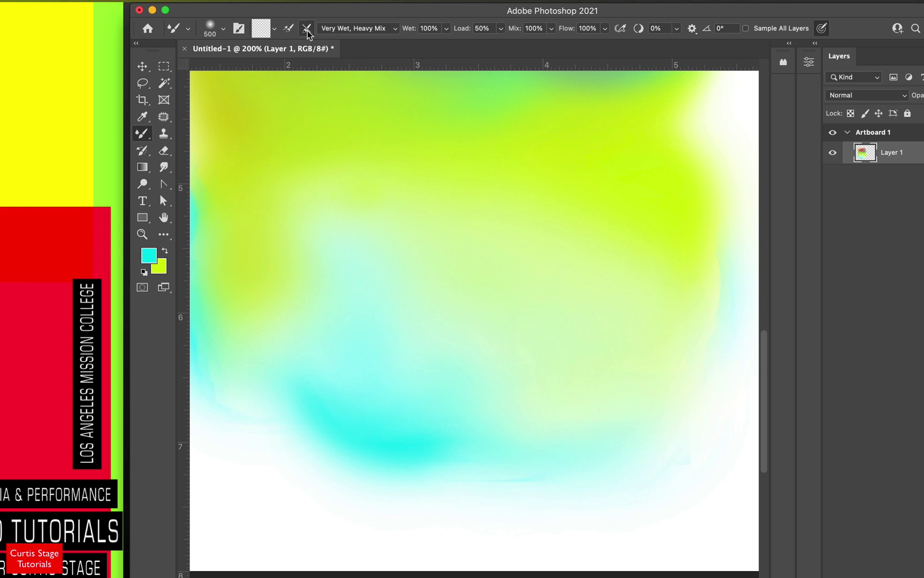
# Check the brush-loading menu and sample paint from the canvas.
pyautogui.click(274, 29)
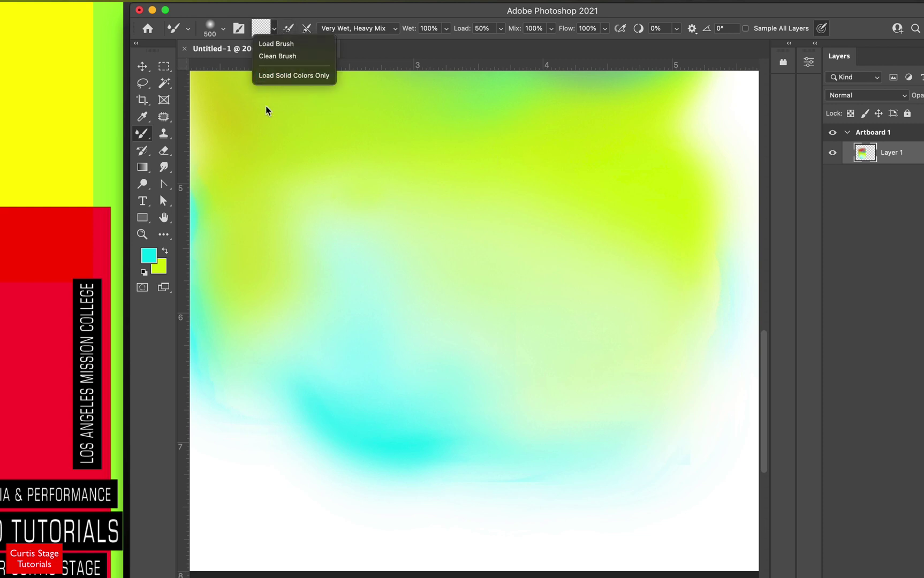
pyautogui.click(540, 263)
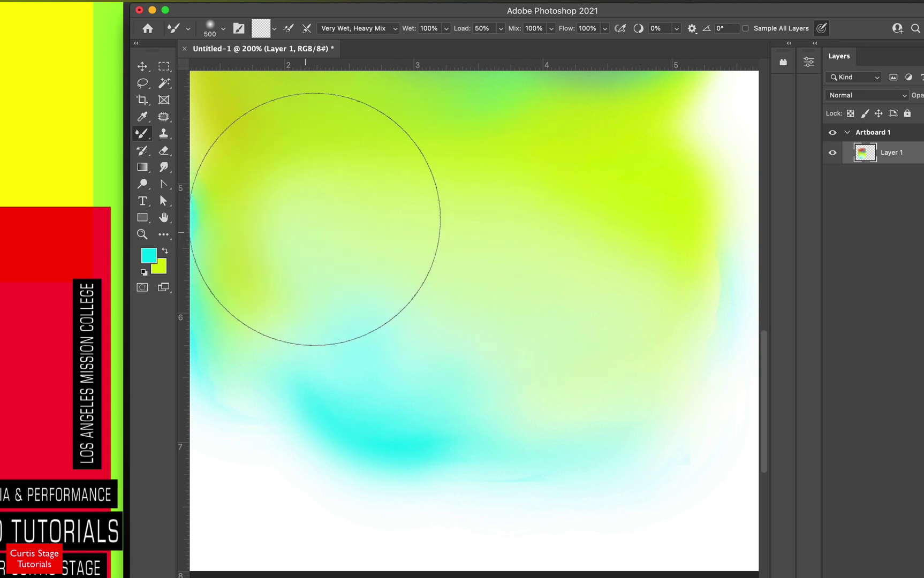
pyautogui.keyDown('alt'); pyautogui.click(436, 179); pyautogui.keyUp('alt')
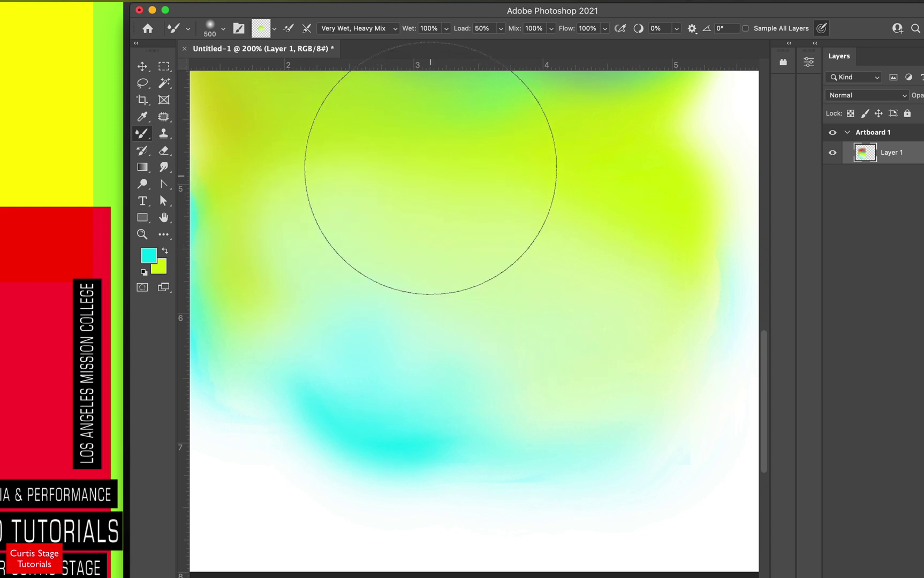
pyautogui.scroll(2, 430, 165)
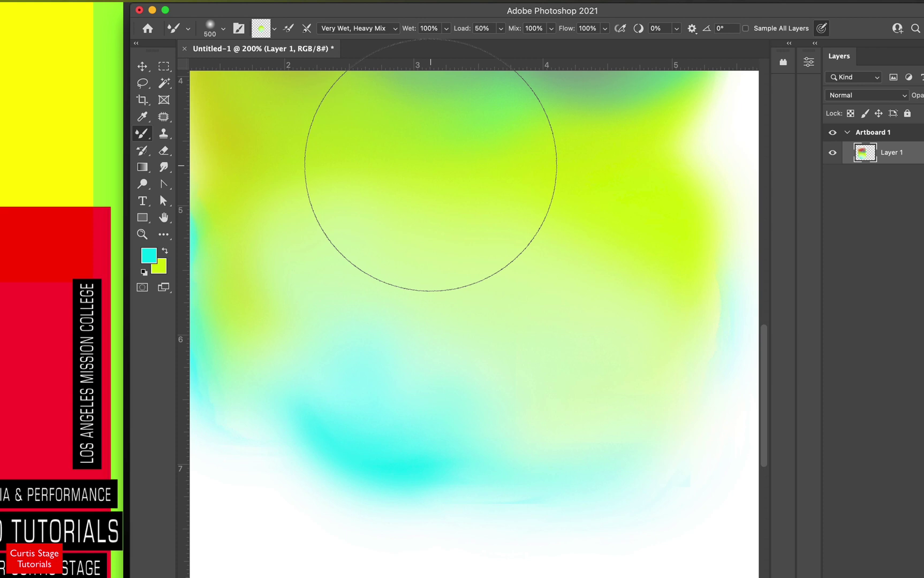
# Enable Load Solid Colors Only, clean the mixer brush, and reload it with cyan.
pyautogui.click(276, 29)
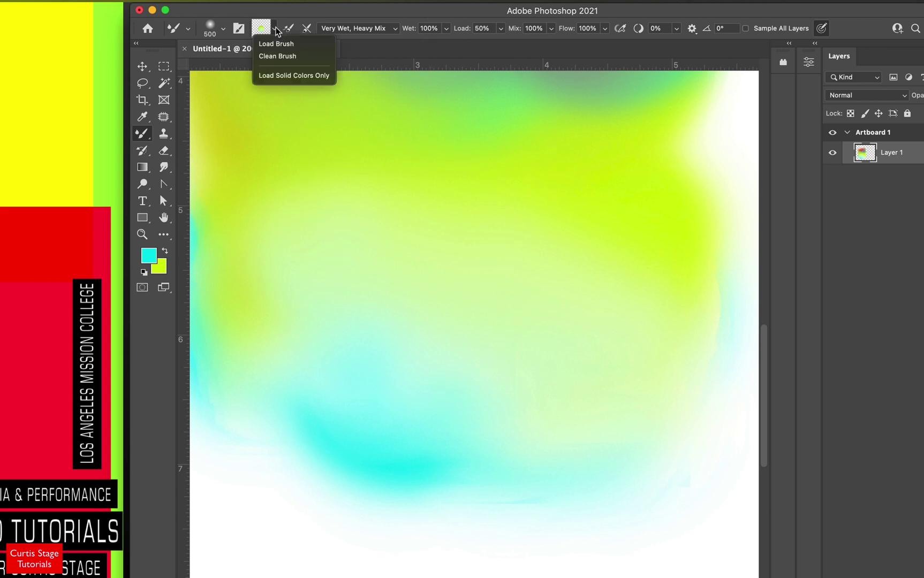
pyautogui.click(287, 76)
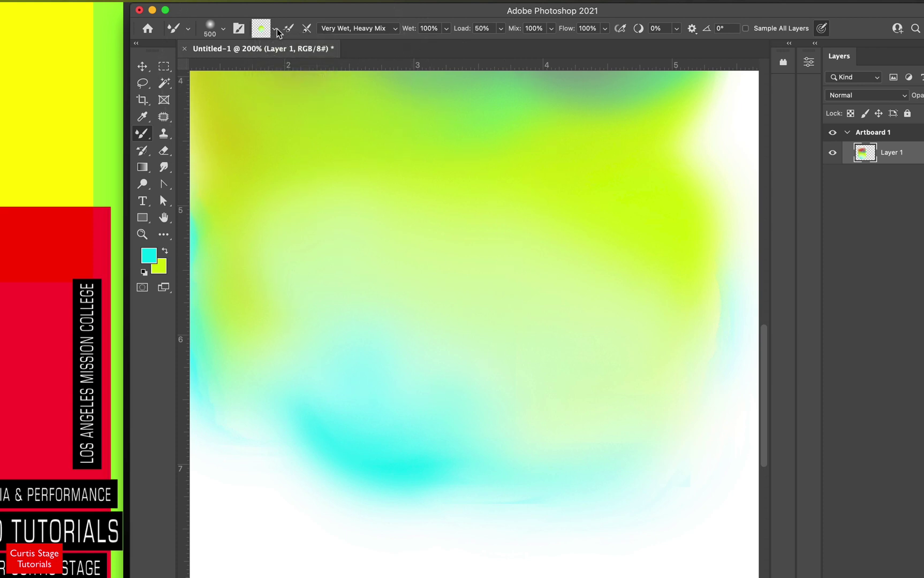
pyautogui.click(275, 32)
pyautogui.click(281, 57)
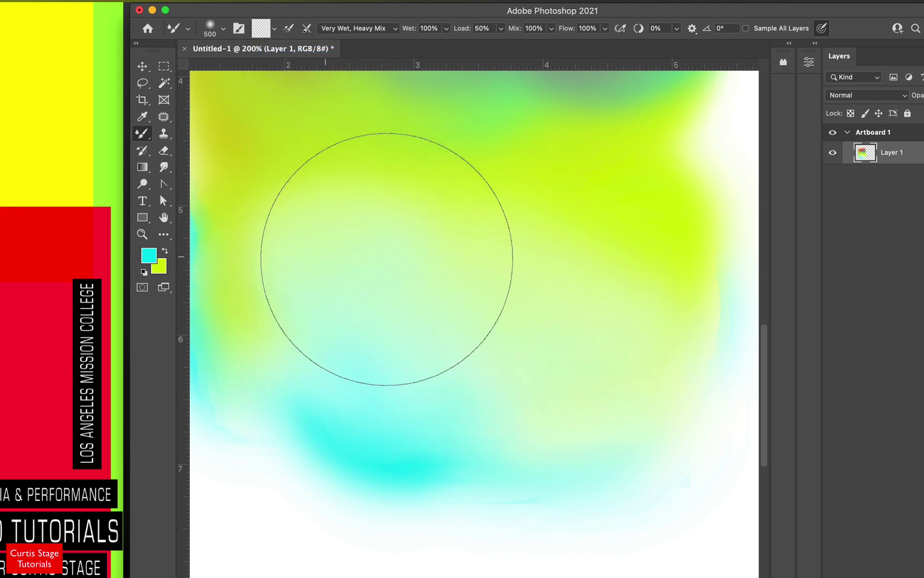
pyautogui.keyDown('alt'); pyautogui.click(329, 186); pyautogui.keyUp('alt')
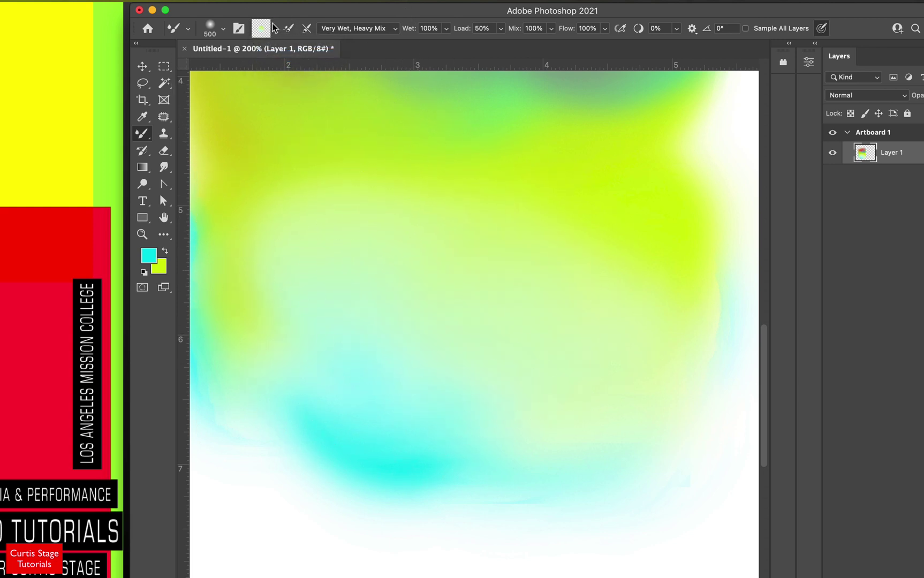
pyautogui.click(273, 32)
pyautogui.click(277, 59)
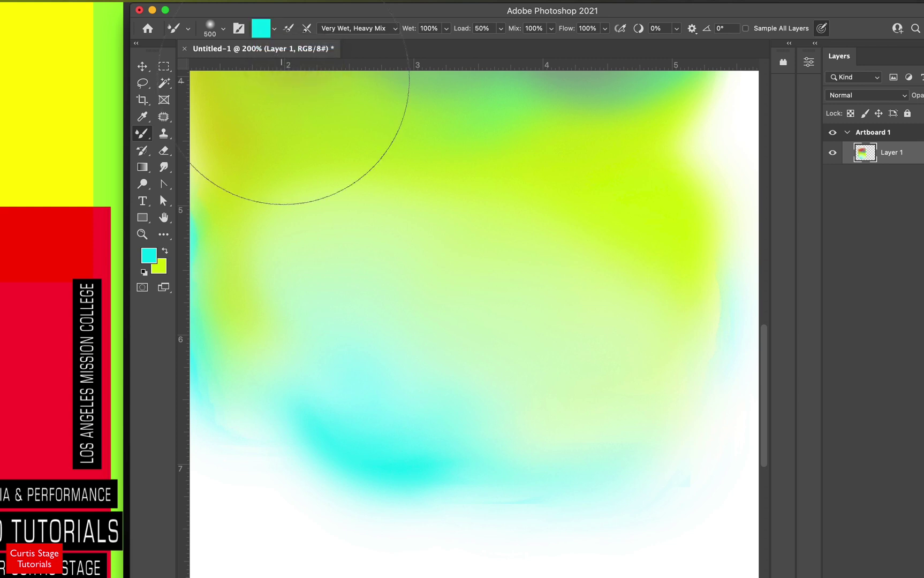
# Add a horizontal guide at 4.265 in and toggle Load Solid Colors Only again.
pyautogui.moveTo(288, 66); pyautogui.dragTo(289, 107)
pyautogui.click(274, 28)
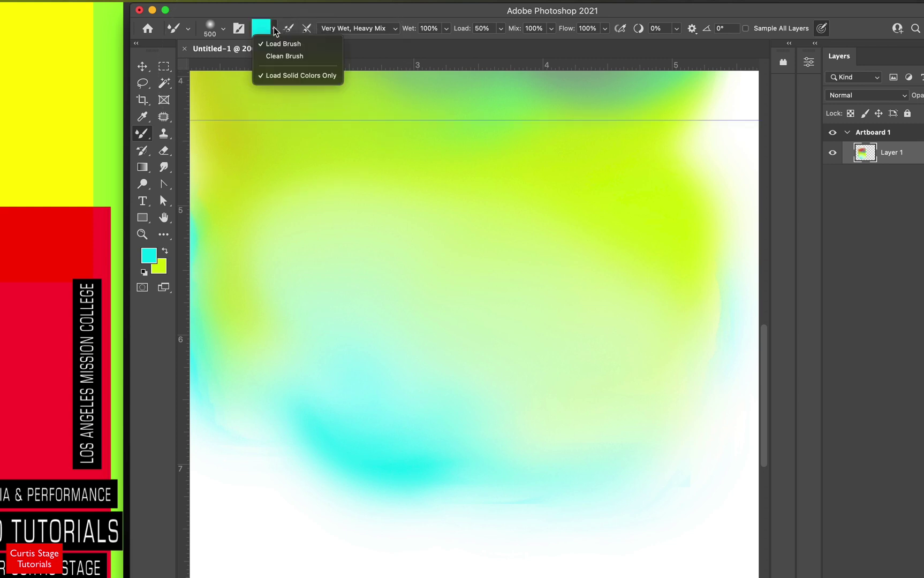
pyautogui.click(286, 75)
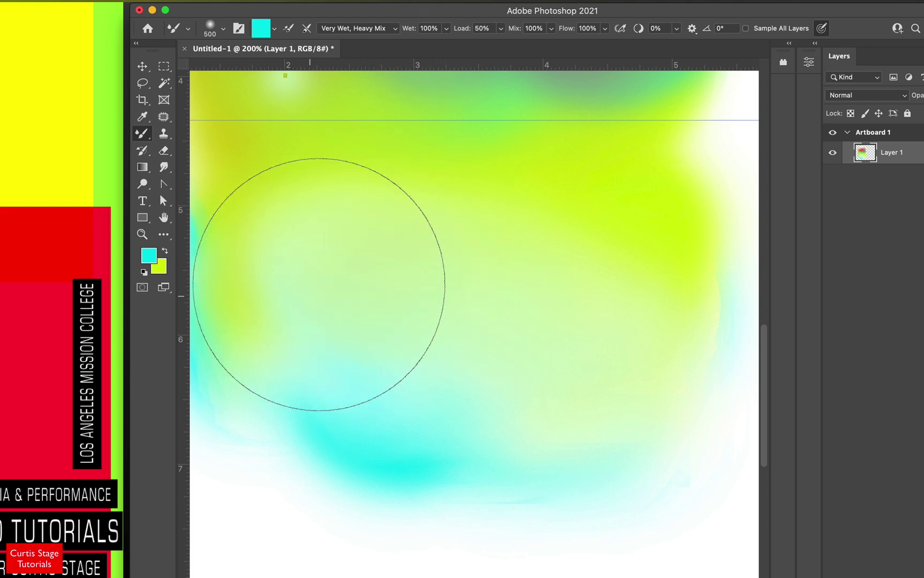
pyautogui.click(276, 28)
pyautogui.click(272, 77)
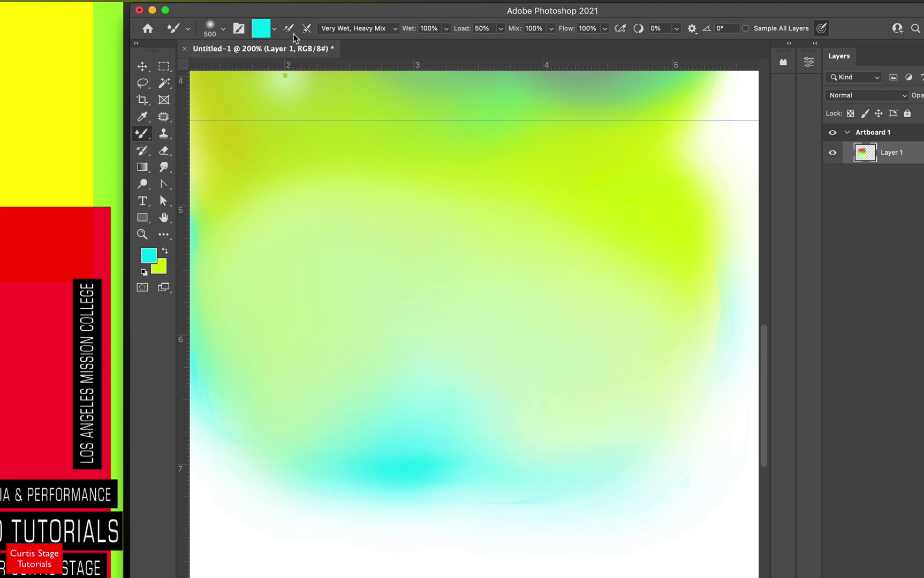
# Fit the whole canvas in view, return to the Mixer Brush, and smear the top red and pink upward.
pyautogui.press('v')
pyautogui.press('super+minus')
pyautogui.press('super+minus')
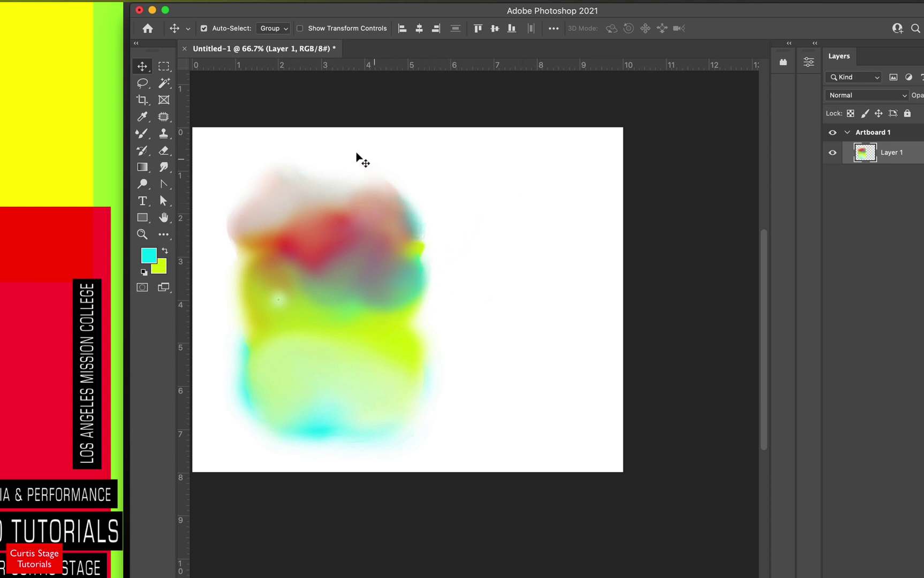
pyautogui.click(147, 132)
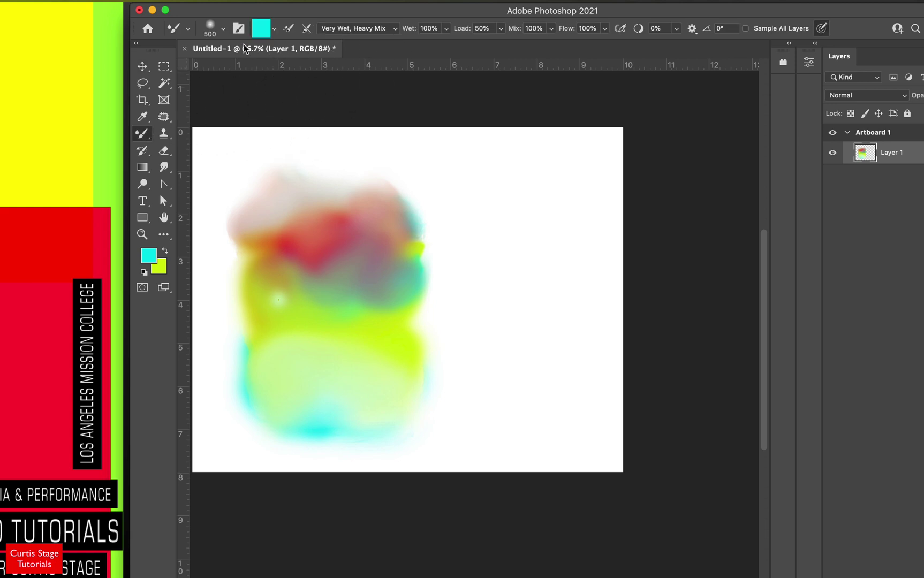
pyautogui.moveTo(358, 248)
pyautogui.mouseDown()
pyautogui.moveTo(371, 175)
pyautogui.moveTo(377, 198)
pyautogui.mouseUp()
# Choose the Kyle's Real Oils - 01 wet media preset at 60 px for the Mixer Brush.
pyautogui.click(224, 29)
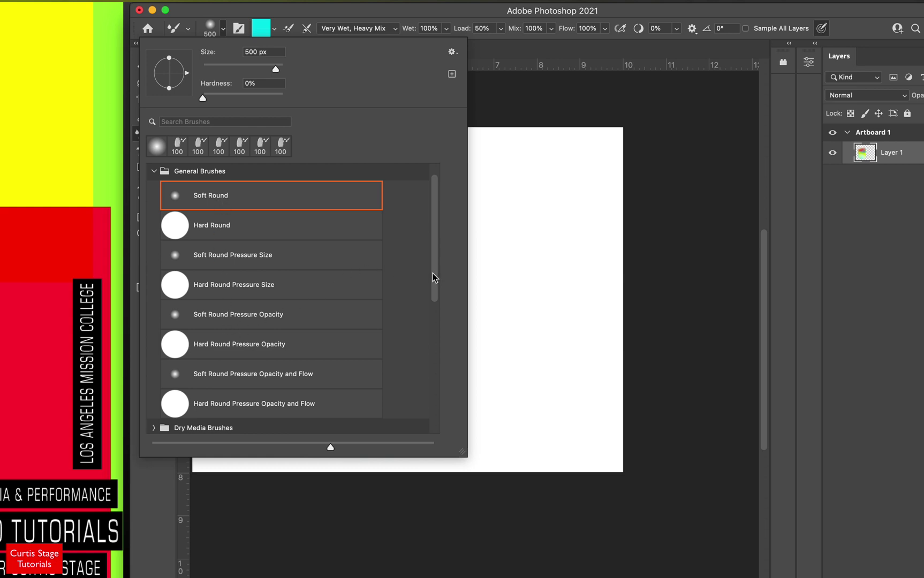
pyautogui.click(153, 170)
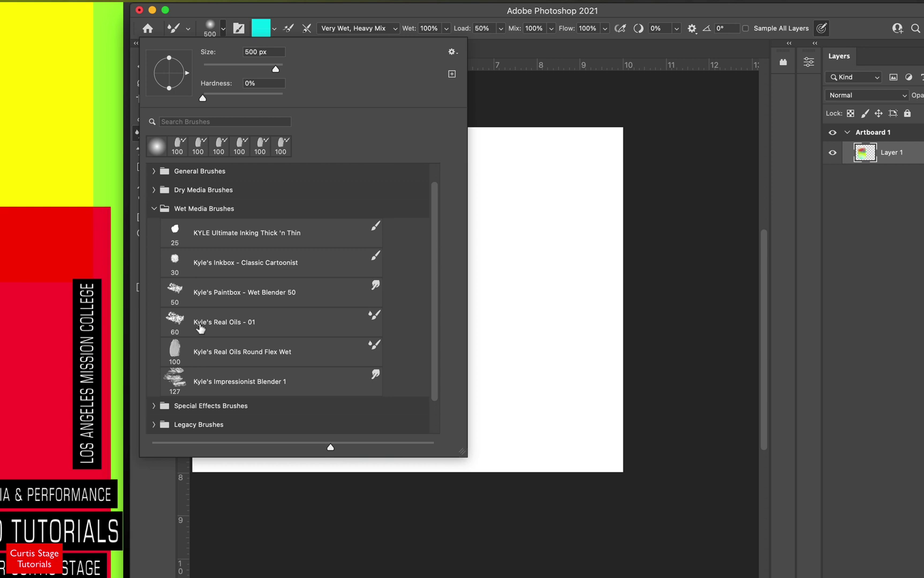
pyautogui.click(225, 324)
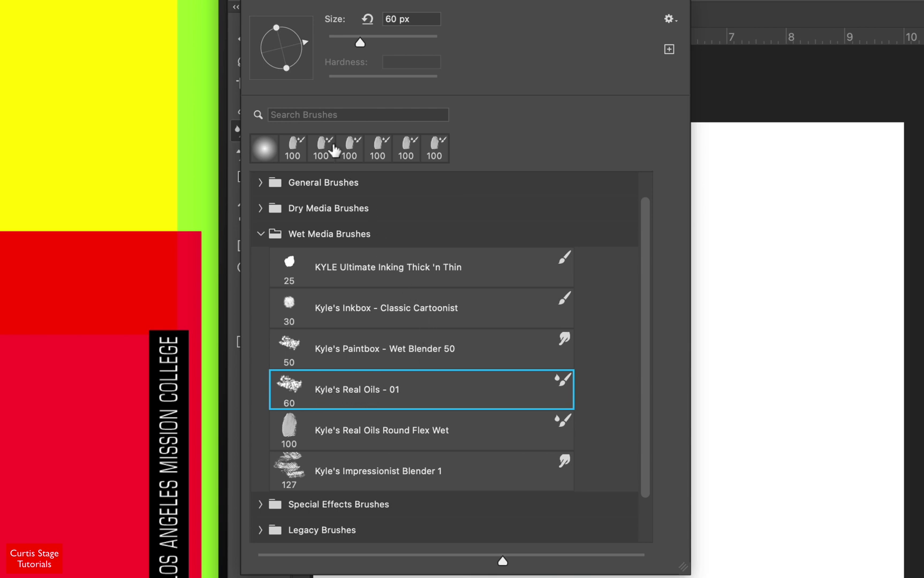
pyautogui.press('Return')
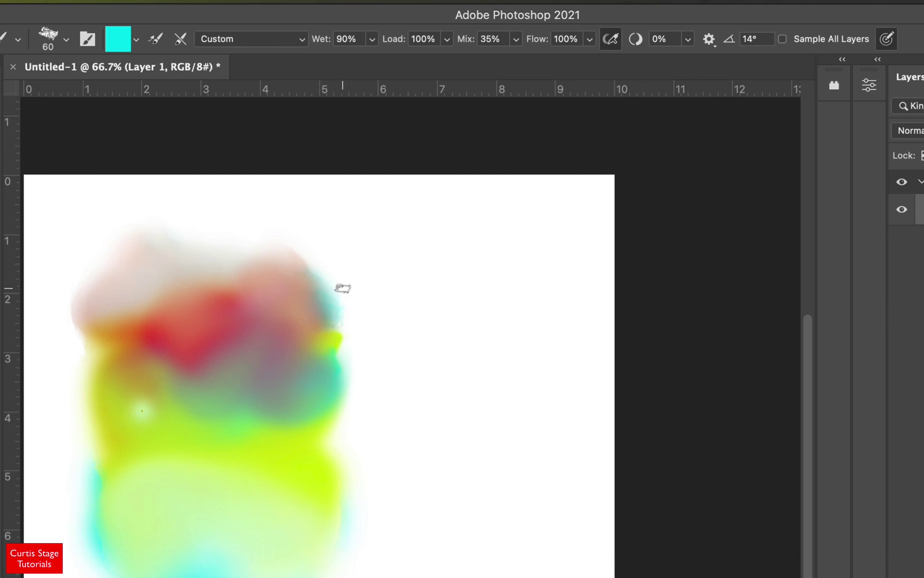
# Undo the accidental layer delete and paint a rounded cyan patch right of the blob.
pyautogui.press('BackSpace')
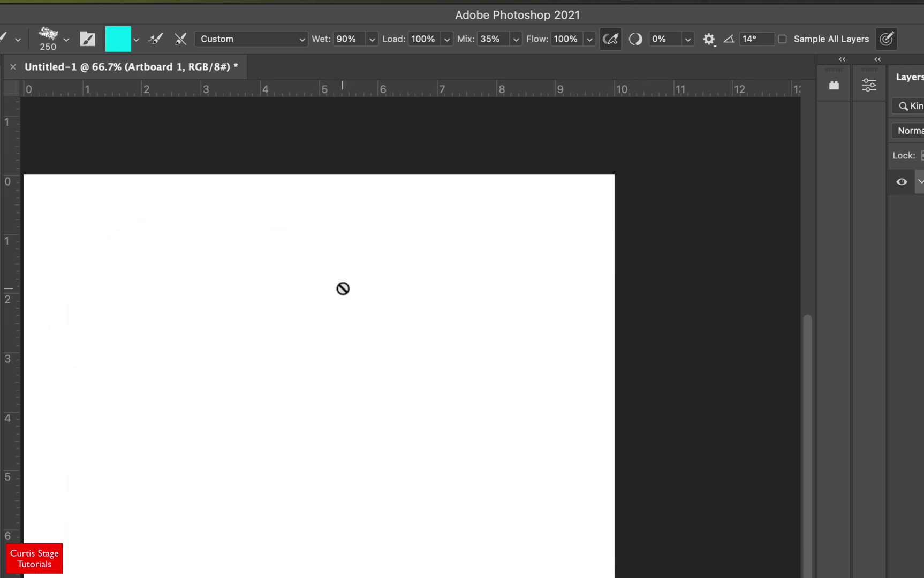
pyautogui.hotkey('ctrl', 'z')
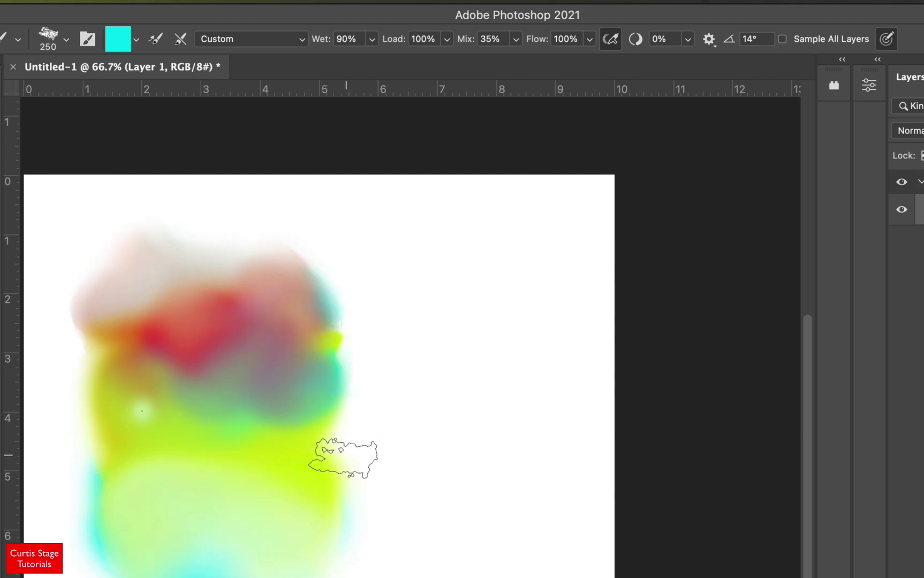
pyautogui.moveTo(454, 454)
pyautogui.mouseDown()
pyautogui.moveTo(497, 380)
pyautogui.moveTo(486, 367)
pyautogui.moveTo(429, 409)
pyautogui.mouseUp()
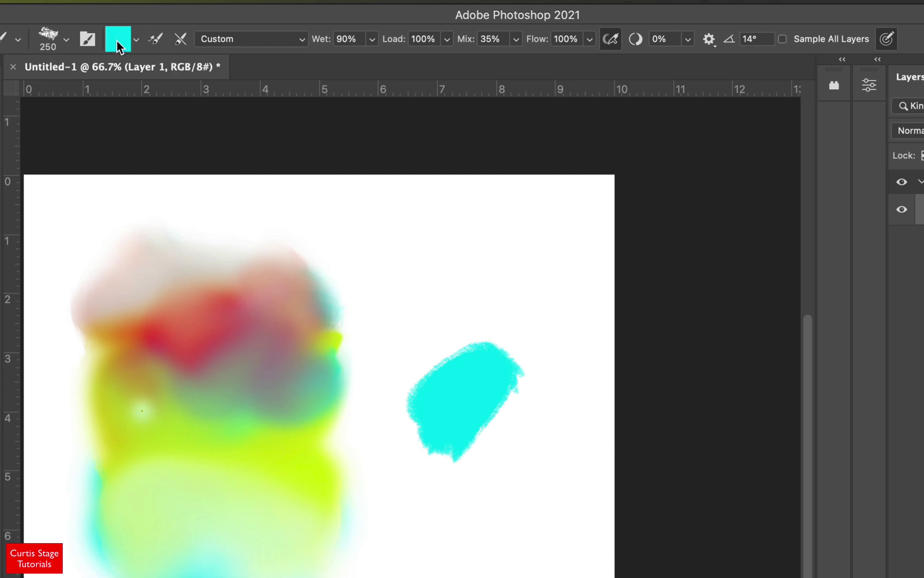
pyautogui.moveTo(488, 413)
pyautogui.mouseDown()
pyautogui.moveTo(470, 439)
pyautogui.moveTo(497, 419)
pyautogui.moveTo(489, 447)
pyautogui.mouseUp()
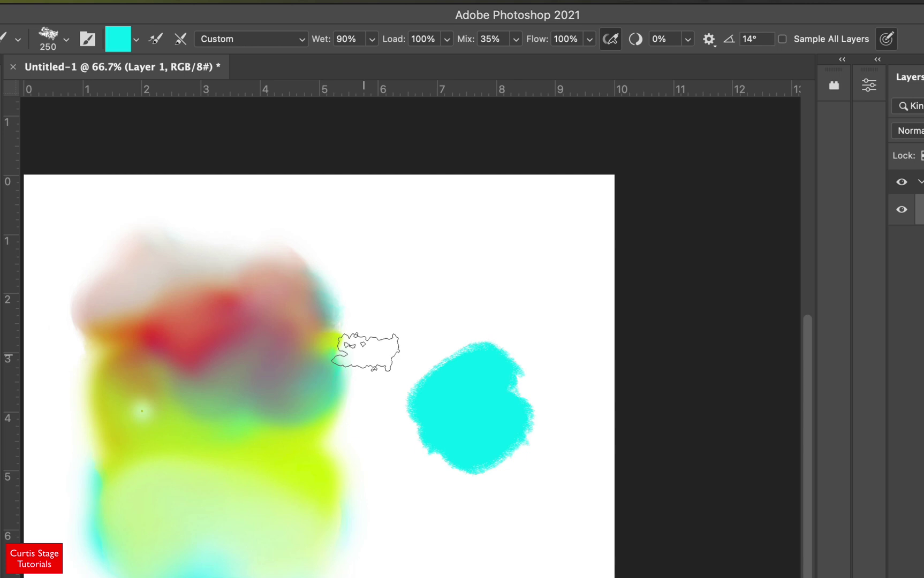
# Smear cyan into the blob, down through the yellow-green and across its top; set brush to 200.
pyautogui.click(397, 337)
pyautogui.moveTo(396, 338)
pyautogui.mouseDown()
pyautogui.moveTo(353, 361)
pyautogui.moveTo(347, 347)
pyautogui.moveTo(321, 350)
pyautogui.moveTo(307, 382)
pyautogui.moveTo(342, 423)
pyautogui.moveTo(323, 431)
pyautogui.moveTo(334, 401)
pyautogui.moveTo(305, 426)
pyautogui.moveTo(317, 419)
pyautogui.moveTo(326, 451)
pyautogui.moveTo(320, 512)
pyautogui.moveTo(310, 484)
pyautogui.moveTo(295, 493)
pyautogui.moveTo(312, 404)
pyautogui.moveTo(297, 315)
pyautogui.moveTo(281, 345)
pyautogui.moveTo(302, 344)
pyautogui.moveTo(304, 353)
pyautogui.moveTo(347, 297)
pyautogui.moveTo(327, 287)
pyautogui.moveTo(345, 271)
pyautogui.moveTo(302, 274)
pyautogui.mouseUp()
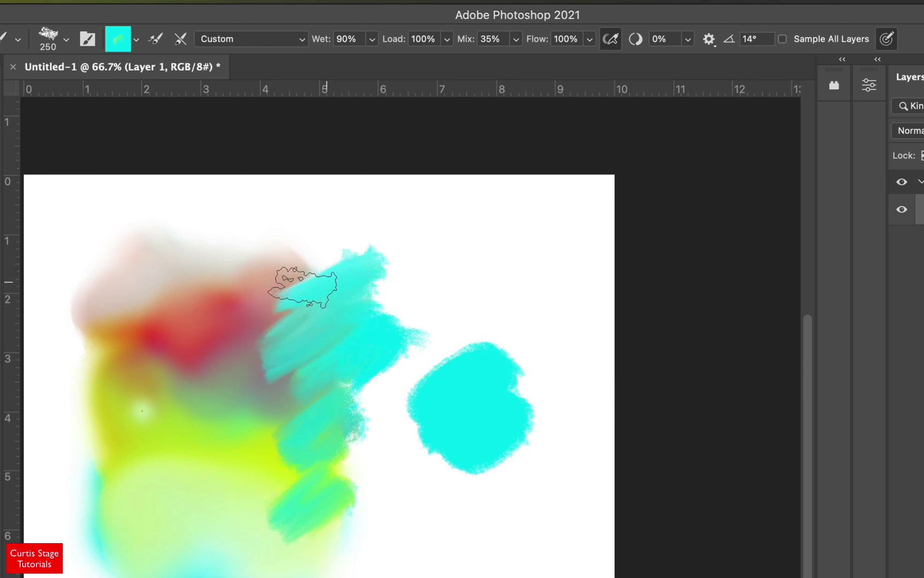
pyautogui.moveTo(246, 458)
pyautogui.mouseDown()
pyautogui.moveTo(312, 525)
pyautogui.moveTo(301, 540)
pyautogui.moveTo(323, 551)
pyautogui.moveTo(309, 554)
pyautogui.moveTo(274, 466)
pyautogui.moveTo(284, 518)
pyautogui.moveTo(225, 555)
pyautogui.moveTo(249, 577)
pyautogui.mouseUp()
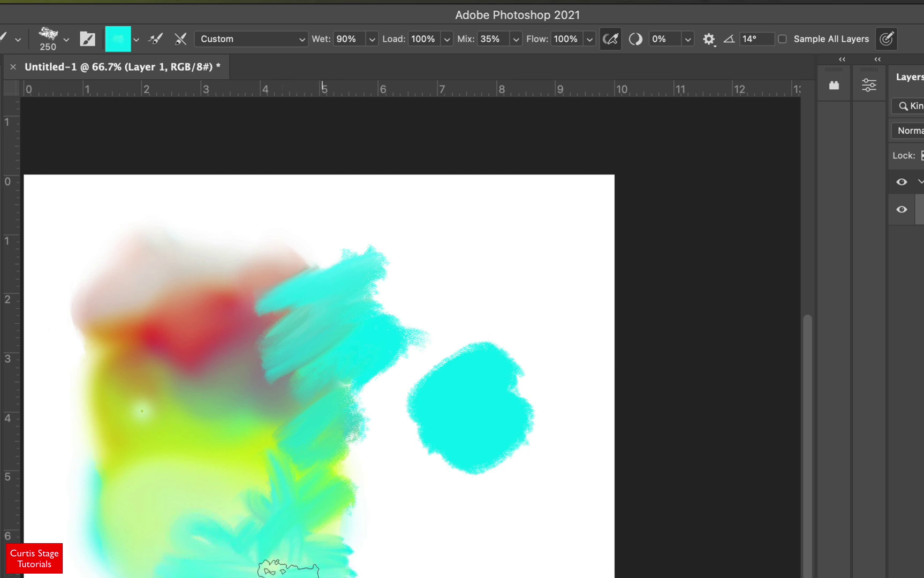
pyautogui.moveTo(161, 228)
pyautogui.mouseDown()
pyautogui.moveTo(212, 220)
pyautogui.moveTo(270, 240)
pyautogui.moveTo(276, 221)
pyautogui.moveTo(353, 275)
pyautogui.mouseUp()
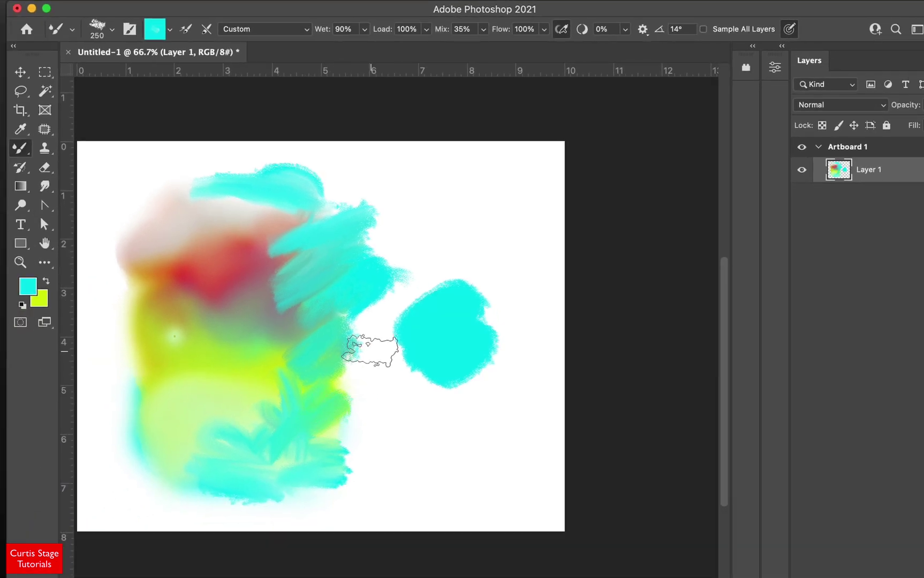
pyautogui.press(']')
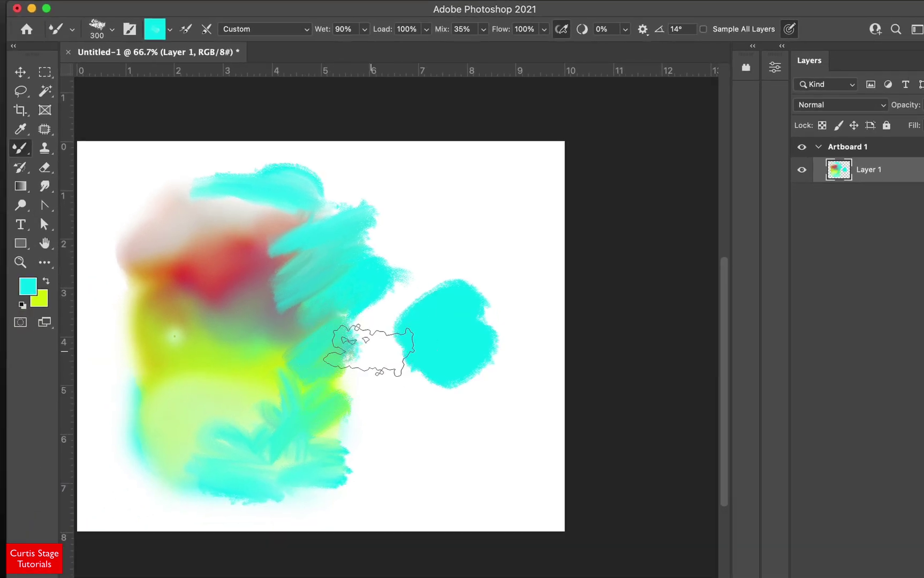
pyautogui.press('[')
pyautogui.press('[')
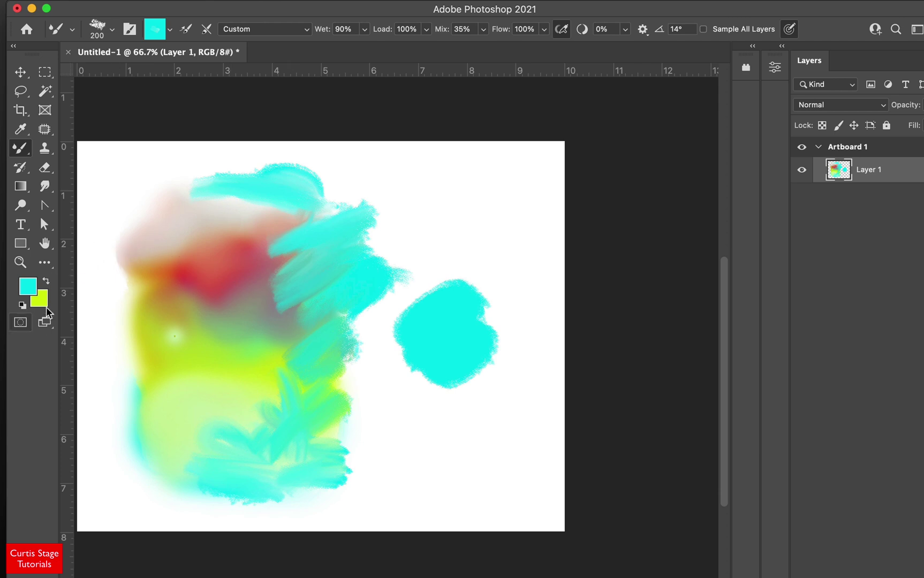
# Switch the paint to magenta and stroke it beside the cyan patch.
pyautogui.click(30, 288)
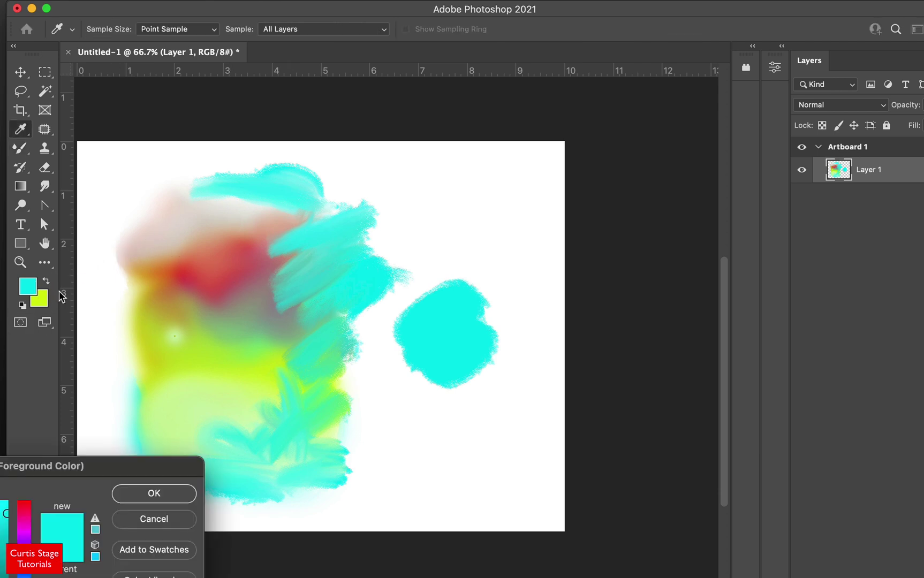
pyautogui.click(25, 526)
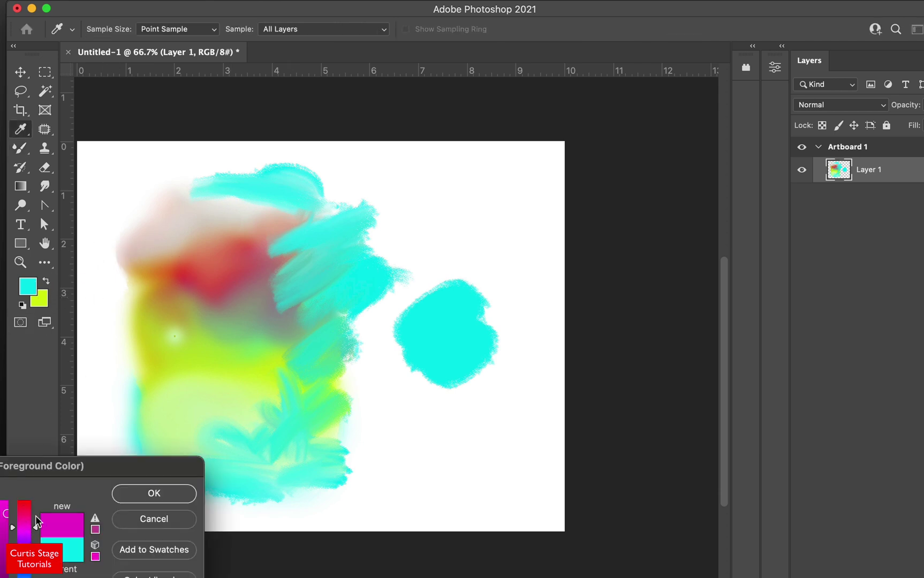
pyautogui.click(138, 495)
pyautogui.moveTo(382, 349)
pyautogui.mouseDown()
pyautogui.moveTo(348, 336)
pyautogui.moveTo(342, 322)
pyautogui.moveTo(380, 309)
pyautogui.moveTo(383, 288)
pyautogui.moveTo(369, 284)
pyautogui.moveTo(431, 321)
pyautogui.moveTo(437, 308)
pyautogui.moveTo(394, 299)
pyautogui.moveTo(440, 275)
pyautogui.mouseUp()
# Paint magenta and purple-blue strokes above, across and below the right cyan patch and at lower right.
pyautogui.moveTo(454, 199); pyautogui.dragTo(452, 203)
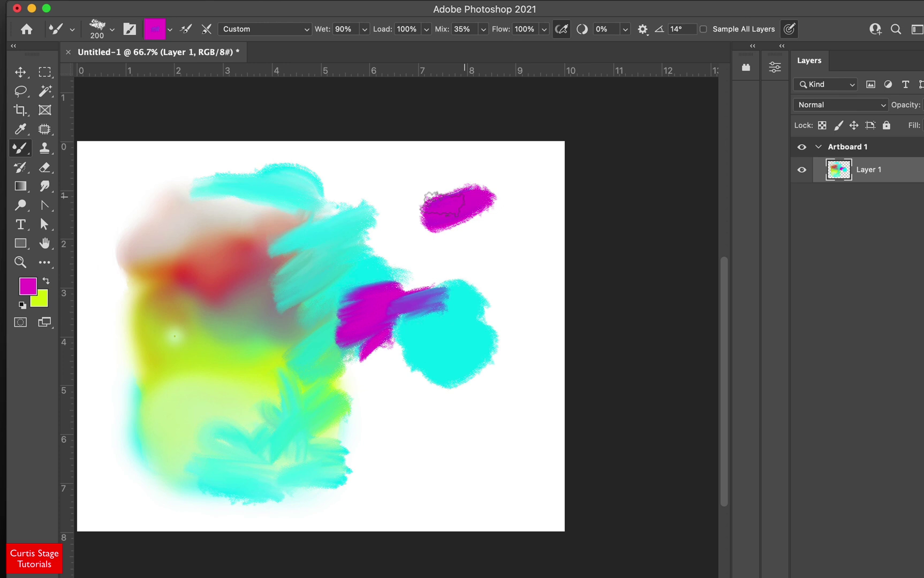
pyautogui.moveTo(453, 247); pyautogui.dragTo(524, 234)
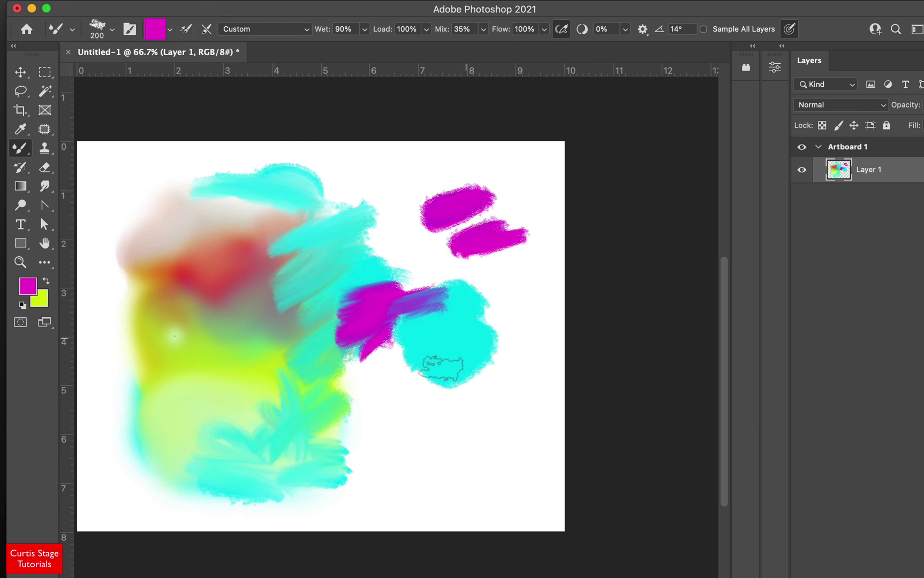
pyautogui.moveTo(438, 369); pyautogui.dragTo(453, 368)
pyautogui.moveTo(496, 446)
pyautogui.mouseDown()
pyautogui.moveTo(473, 464)
pyautogui.moveTo(503, 441)
pyautogui.mouseUp()
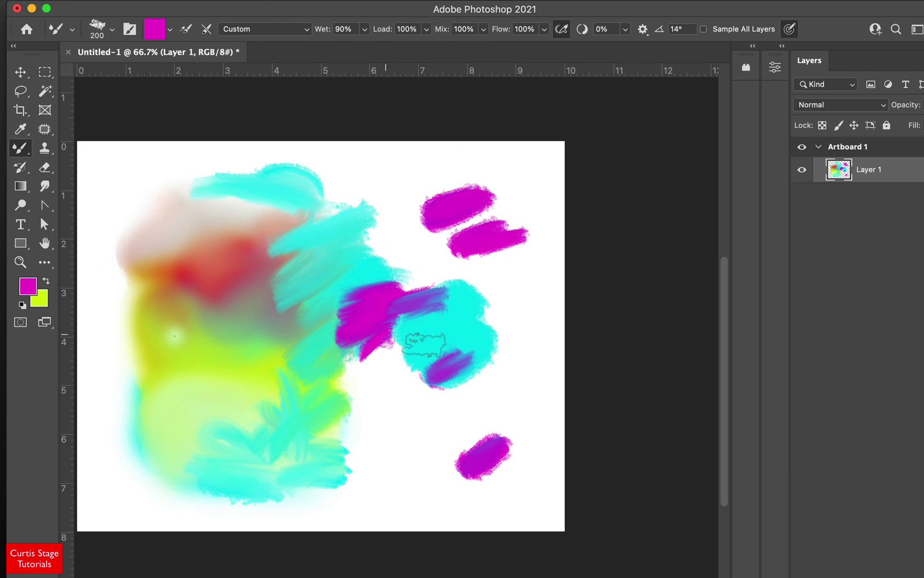
pyautogui.moveTo(447, 356); pyautogui.dragTo(393, 369)
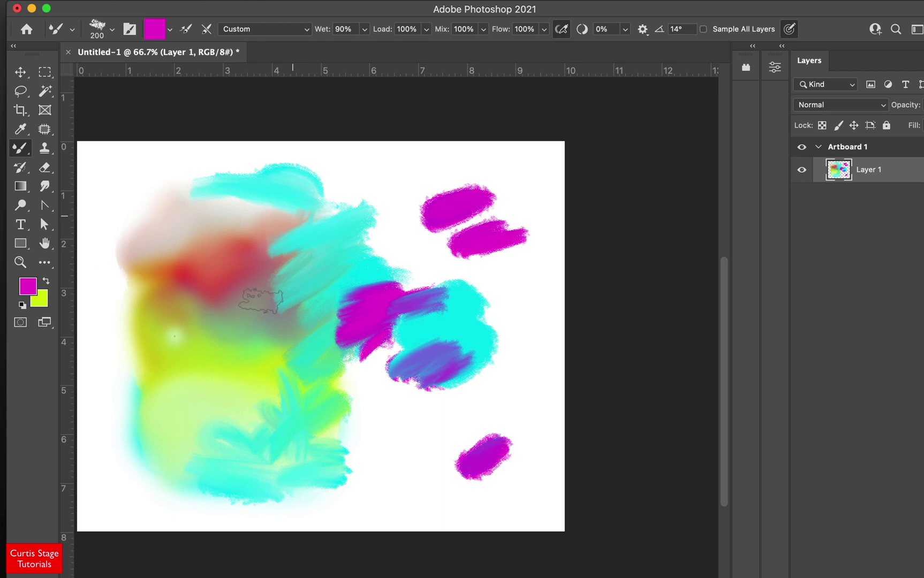
pyautogui.moveTo(371, 445)
pyautogui.mouseDown()
pyautogui.moveTo(378, 437)
pyautogui.moveTo(389, 460)
pyautogui.moveTo(396, 455)
pyautogui.mouseUp()
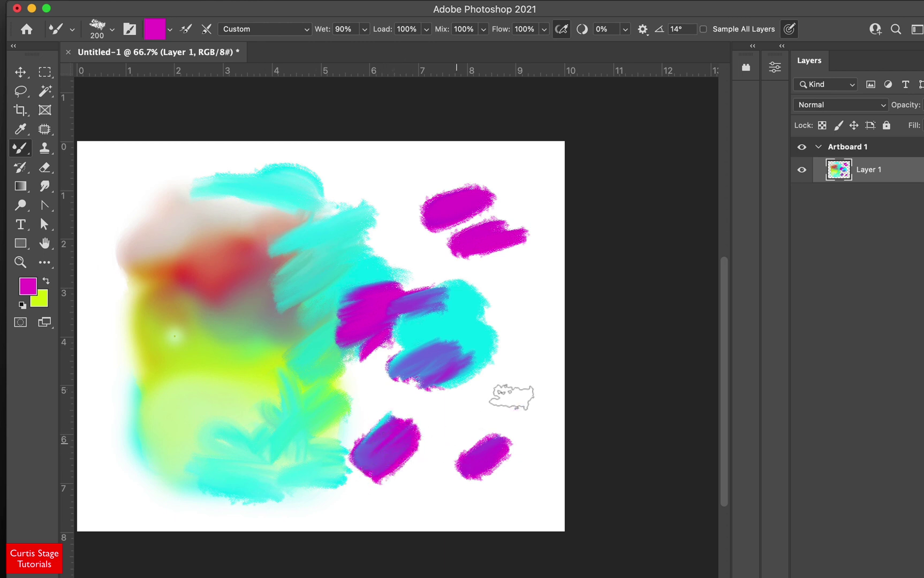
pyautogui.moveTo(487, 353)
pyautogui.mouseDown()
pyautogui.moveTo(522, 392)
pyautogui.moveTo(482, 425)
pyautogui.mouseUp()
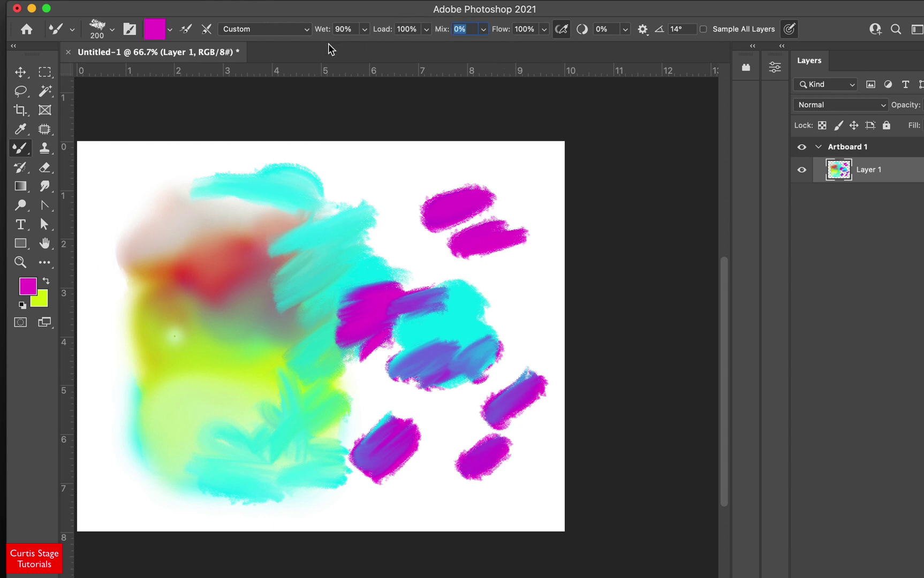
# Paint magenta strokes near the top centre, into the cyan area, and diagonally over the yellow.
pyautogui.write('1')
pyautogui.moveTo(418, 177)
pyautogui.mouseDown()
pyautogui.moveTo(374, 187)
pyautogui.moveTo(420, 178)
pyautogui.moveTo(383, 192)
pyautogui.moveTo(417, 178)
pyautogui.moveTo(387, 200)
pyautogui.moveTo(408, 175)
pyautogui.moveTo(375, 193)
pyautogui.moveTo(393, 183)
pyautogui.moveTo(358, 229)
pyautogui.mouseUp()
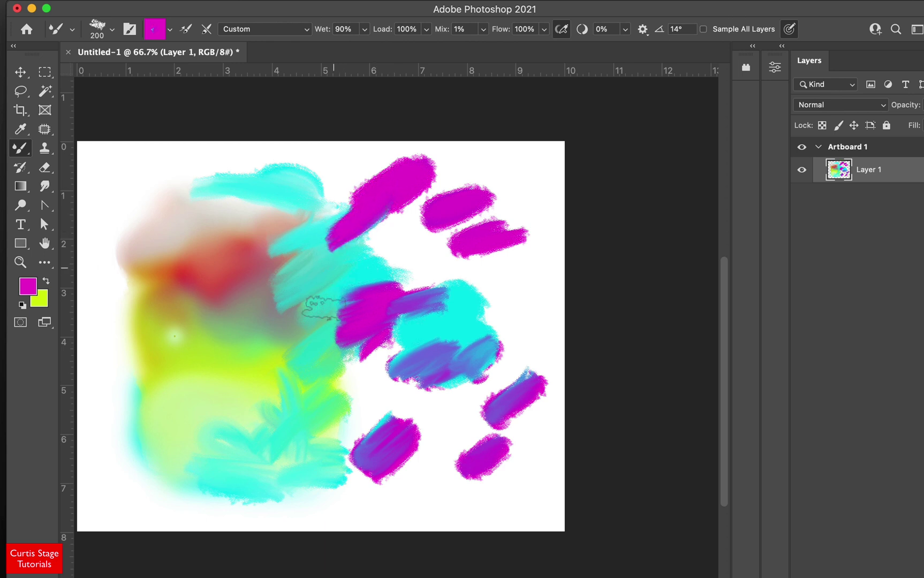
pyautogui.moveTo(322, 308)
pyautogui.mouseDown()
pyautogui.moveTo(335, 278)
pyautogui.moveTo(316, 319)
pyautogui.mouseUp()
pyautogui.moveTo(267, 402)
pyautogui.mouseDown()
pyautogui.moveTo(307, 399)
pyautogui.moveTo(284, 428)
pyautogui.moveTo(348, 407)
pyautogui.moveTo(289, 436)
pyautogui.mouseUp()
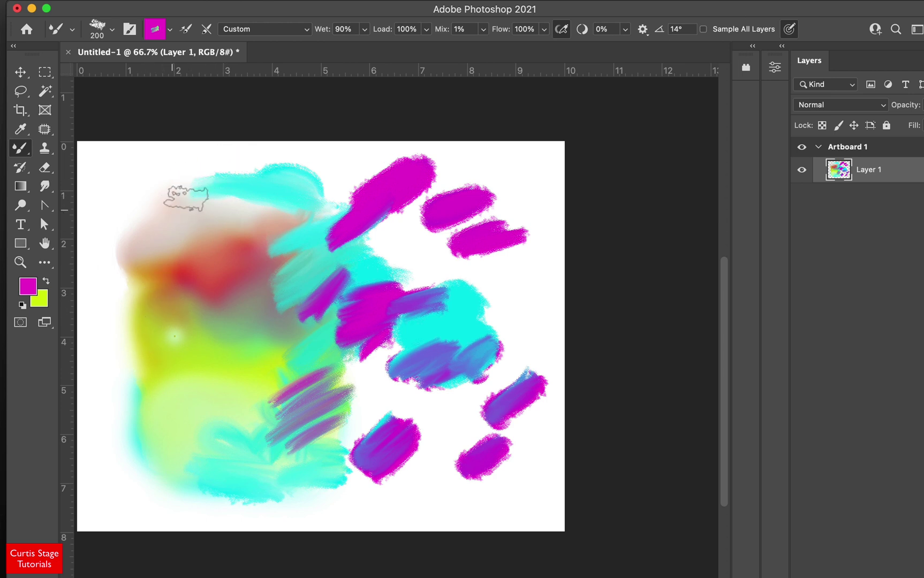
pyautogui.moveTo(153, 222); pyautogui.dragTo(197, 180)
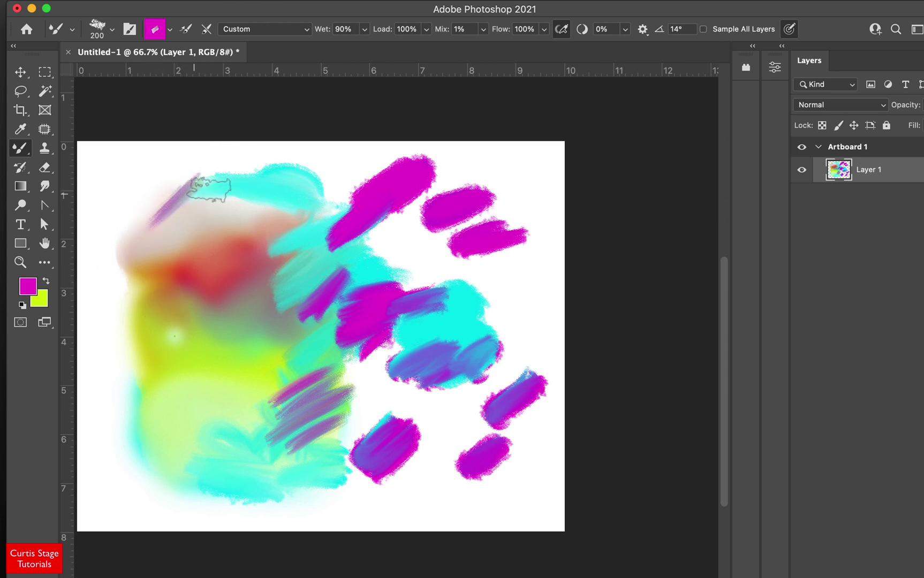
# Add more magenta and purple strokes at the top-left, bottom and centre, then choose a deep orange foreground.
pyautogui.moveTo(156, 243)
pyautogui.mouseDown()
pyautogui.moveTo(177, 201)
pyautogui.moveTo(140, 248)
pyautogui.moveTo(163, 194)
pyautogui.moveTo(134, 248)
pyautogui.moveTo(145, 274)
pyautogui.moveTo(161, 241)
pyautogui.moveTo(134, 289)
pyautogui.mouseUp()
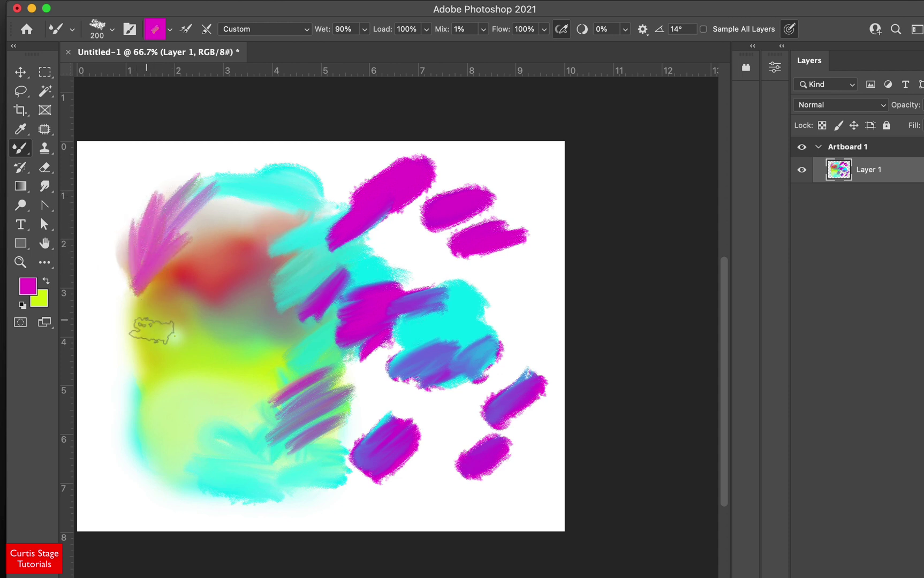
pyautogui.moveTo(156, 393)
pyautogui.mouseDown()
pyautogui.moveTo(155, 316)
pyautogui.moveTo(148, 335)
pyautogui.moveTo(129, 315)
pyautogui.moveTo(124, 265)
pyautogui.moveTo(120, 272)
pyautogui.moveTo(135, 303)
pyautogui.moveTo(129, 230)
pyautogui.moveTo(122, 300)
pyautogui.moveTo(150, 394)
pyautogui.mouseUp()
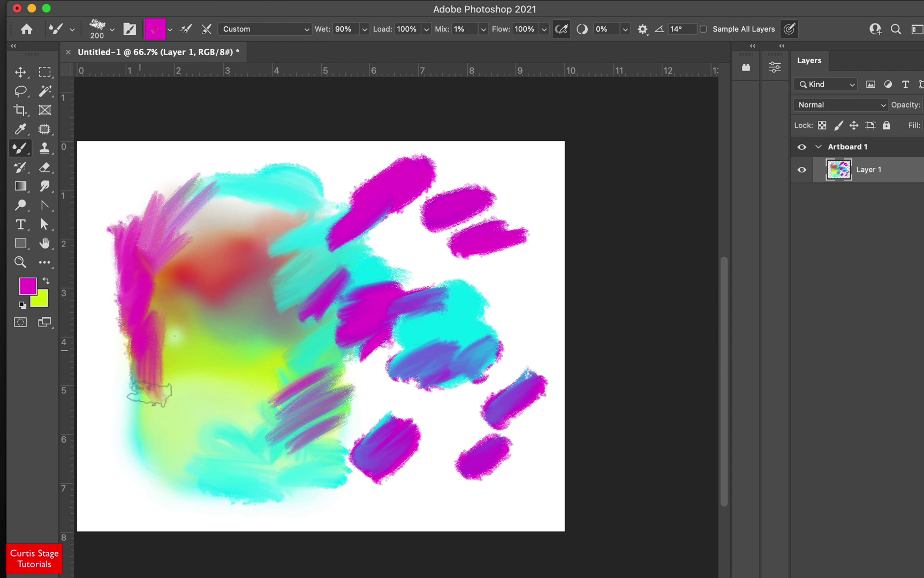
pyautogui.moveTo(313, 485)
pyautogui.mouseDown()
pyautogui.moveTo(283, 492)
pyautogui.moveTo(297, 495)
pyautogui.mouseUp()
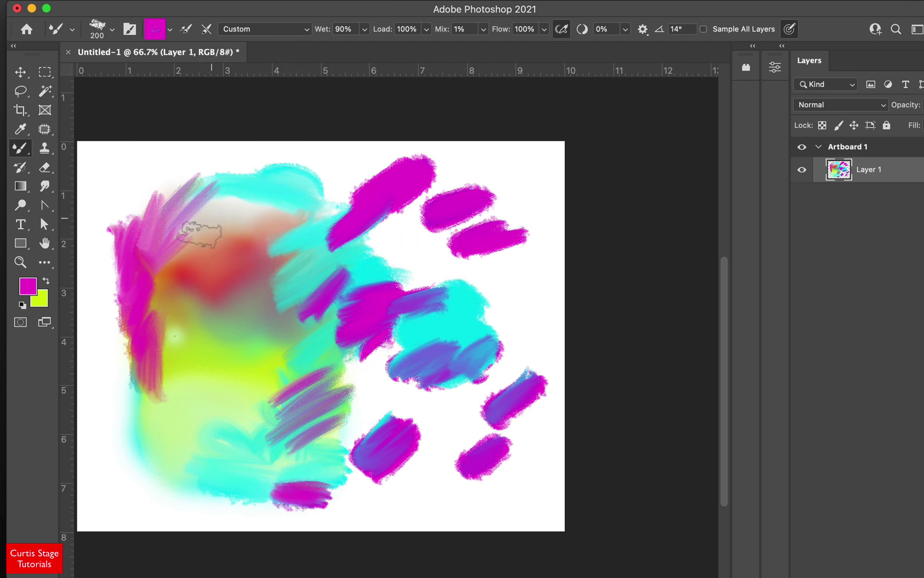
pyautogui.moveTo(198, 233)
pyautogui.mouseDown()
pyautogui.moveTo(214, 206)
pyautogui.moveTo(169, 187)
pyautogui.moveTo(212, 156)
pyautogui.moveTo(203, 185)
pyautogui.mouseUp()
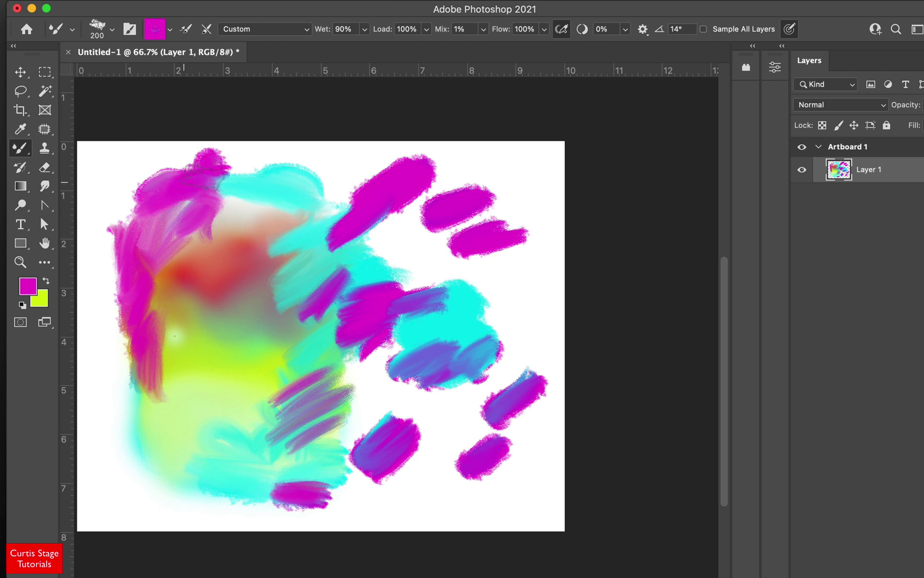
pyautogui.moveTo(375, 382); pyautogui.dragTo(347, 426)
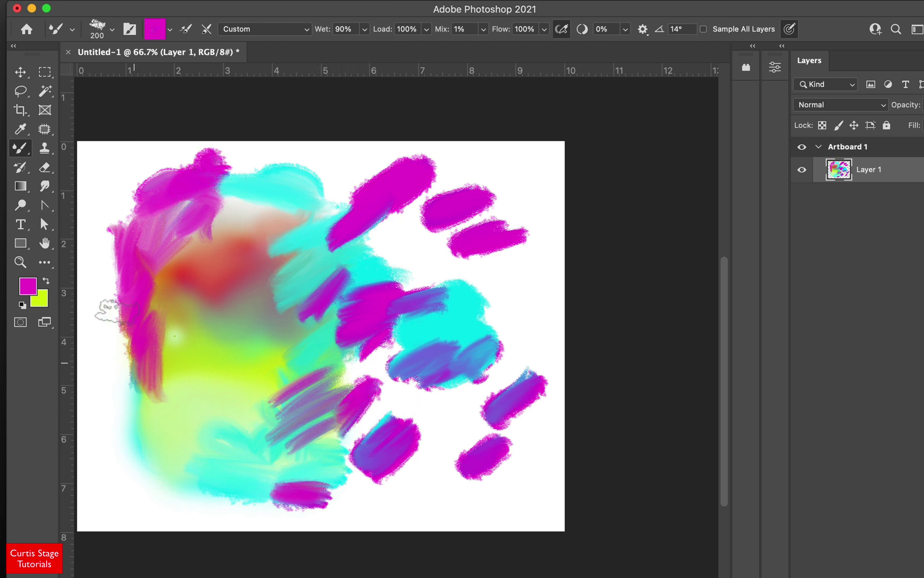
pyautogui.click(28, 287)
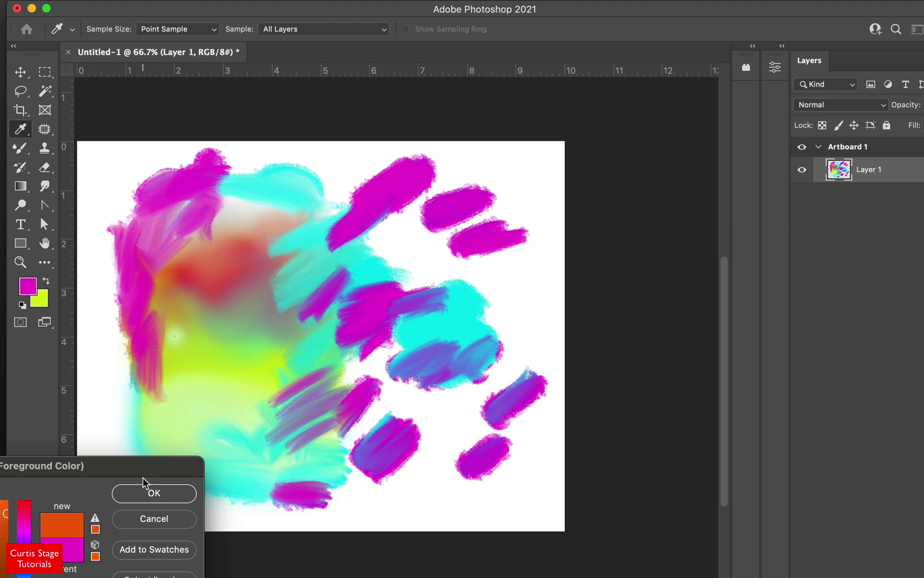
# Confirm orange and set the Mixer Brush to 500 px with Wet 56%, Load 57%, Mix 59%.
pyautogui.click(161, 492)
pyautogui.press('b')
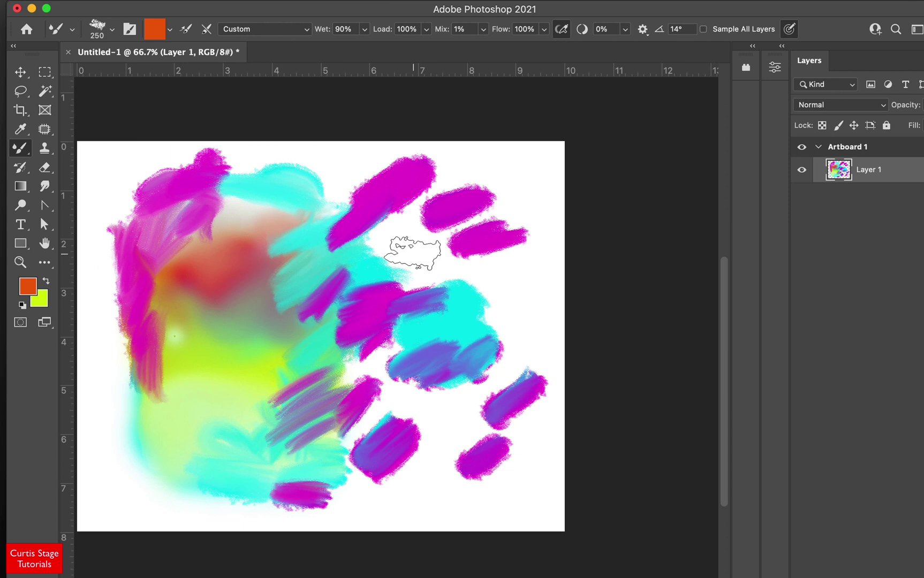
pyautogui.press(']')
pyautogui.press(']')
pyautogui.press(']')
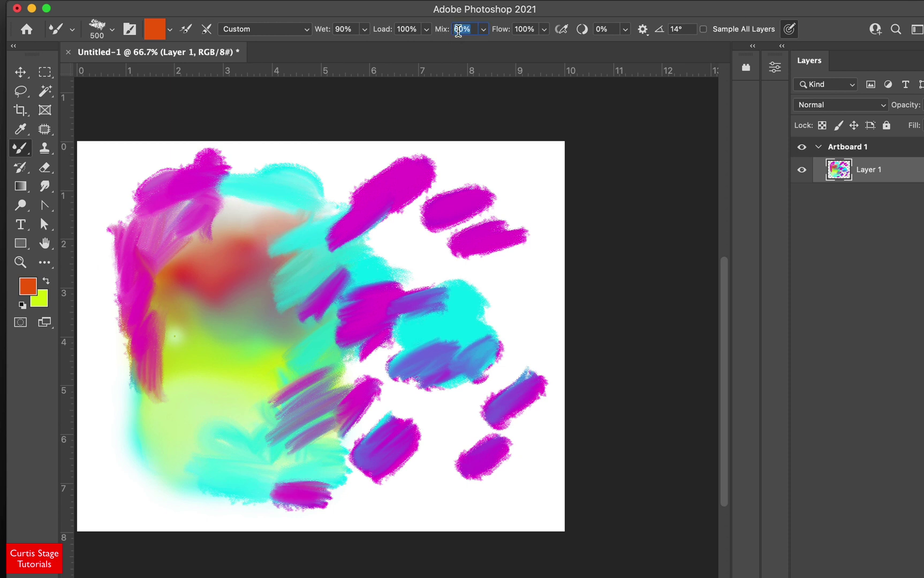
pyautogui.click(365, 29)
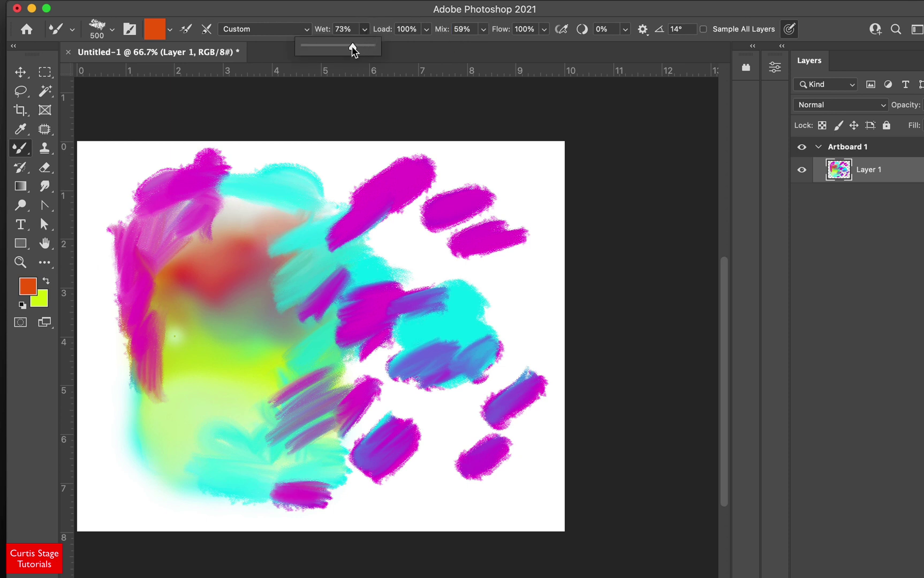
pyautogui.click(392, 34)
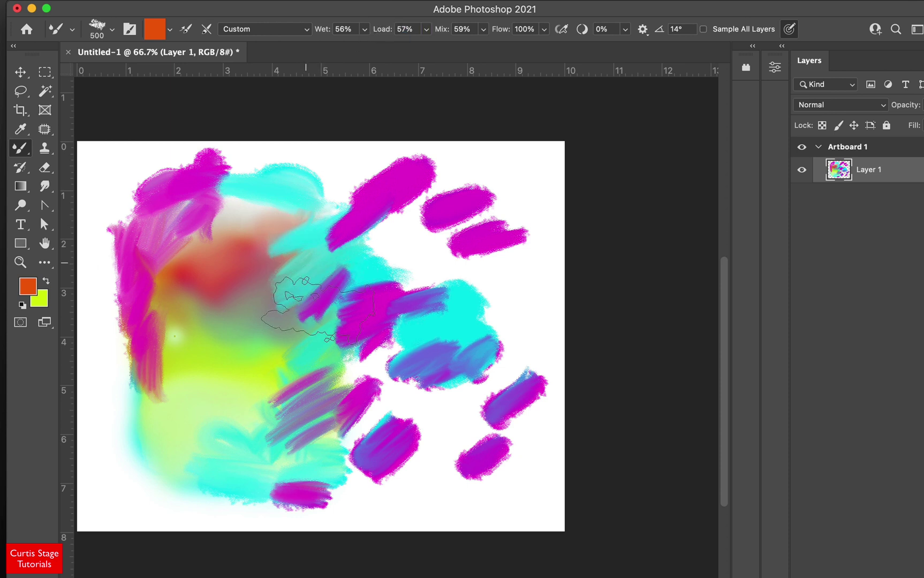
# Smear orange-brown strokes right of centre, across the lower centre, lower-left and lower-right areas.
pyautogui.moveTo(423, 267)
pyautogui.mouseDown()
pyautogui.moveTo(391, 257)
pyautogui.moveTo(429, 252)
pyautogui.mouseUp()
pyautogui.moveTo(356, 431)
pyautogui.mouseDown()
pyautogui.moveTo(391, 394)
pyautogui.moveTo(423, 401)
pyautogui.moveTo(423, 393)
pyautogui.moveTo(418, 407)
pyautogui.mouseUp()
pyautogui.moveTo(208, 447)
pyautogui.mouseDown()
pyautogui.moveTo(191, 456)
pyautogui.moveTo(168, 474)
pyautogui.moveTo(176, 469)
pyautogui.moveTo(182, 491)
pyautogui.moveTo(198, 481)
pyautogui.moveTo(196, 498)
pyautogui.moveTo(230, 489)
pyautogui.mouseUp()
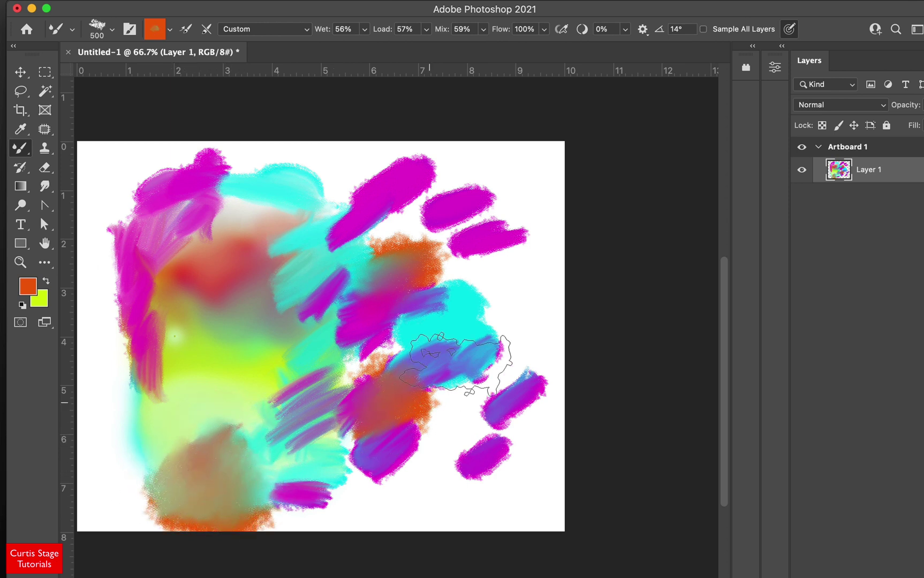
pyautogui.moveTo(484, 311)
pyautogui.mouseDown()
pyautogui.moveTo(496, 278)
pyautogui.moveTo(514, 275)
pyautogui.moveTo(471, 268)
pyautogui.moveTo(466, 300)
pyautogui.moveTo(482, 327)
pyautogui.moveTo(514, 316)
pyautogui.moveTo(509, 321)
pyautogui.mouseUp()
pyautogui.moveTo(444, 439)
pyautogui.mouseDown()
pyautogui.moveTo(443, 418)
pyautogui.moveTo(465, 398)
pyautogui.moveTo(442, 402)
pyautogui.moveTo(426, 386)
pyautogui.moveTo(413, 423)
pyautogui.moveTo(425, 423)
pyautogui.moveTo(368, 428)
pyautogui.moveTo(353, 464)
pyautogui.moveTo(327, 420)
pyautogui.moveTo(310, 434)
pyautogui.moveTo(409, 469)
pyautogui.moveTo(379, 488)
pyautogui.moveTo(361, 473)
pyautogui.moveTo(320, 513)
pyautogui.moveTo(329, 486)
pyautogui.moveTo(296, 476)
pyautogui.moveTo(241, 512)
pyautogui.mouseUp()
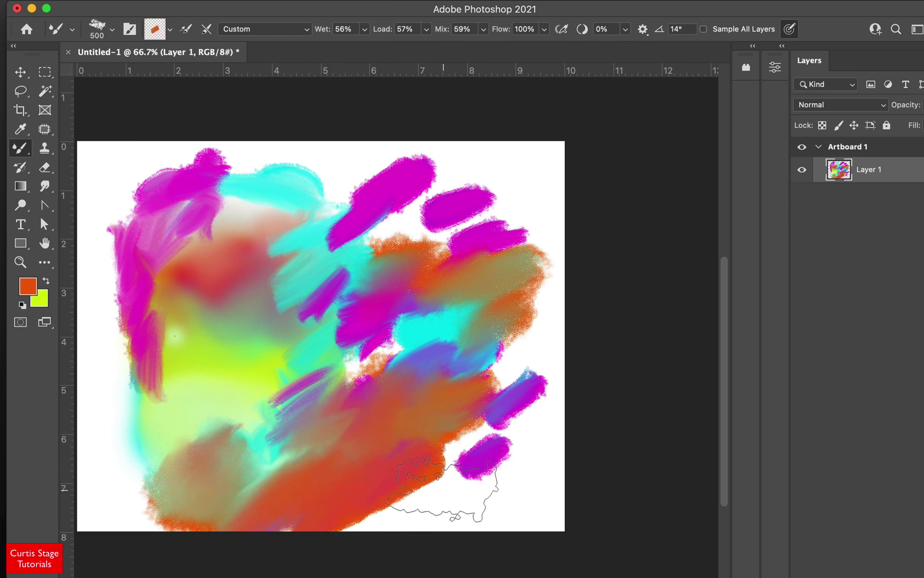
# Swap to yellow-green and brush it over the lower-right, the left edge and the top-right corner.
pyautogui.press('x')
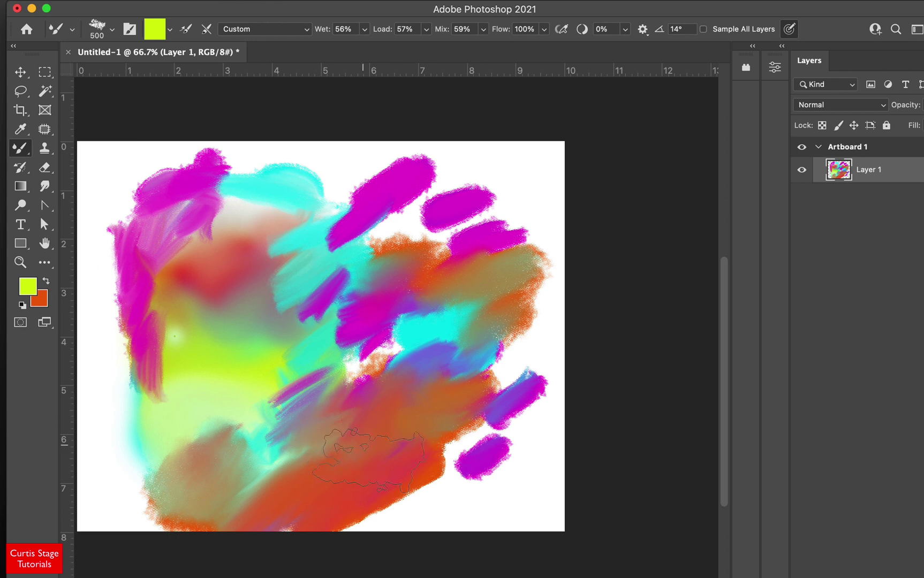
pyautogui.moveTo(423, 495)
pyautogui.mouseDown()
pyautogui.moveTo(404, 485)
pyautogui.moveTo(420, 496)
pyautogui.moveTo(391, 498)
pyautogui.moveTo(517, 413)
pyautogui.moveTo(526, 340)
pyautogui.moveTo(559, 332)
pyautogui.moveTo(547, 270)
pyautogui.mouseUp()
pyautogui.moveTo(145, 371)
pyautogui.mouseDown()
pyautogui.moveTo(107, 219)
pyautogui.moveTo(169, 171)
pyautogui.moveTo(233, 154)
pyautogui.moveTo(121, 177)
pyautogui.moveTo(350, 155)
pyautogui.moveTo(279, 150)
pyautogui.moveTo(328, 194)
pyautogui.moveTo(380, 156)
pyautogui.moveTo(434, 154)
pyautogui.moveTo(455, 179)
pyautogui.moveTo(377, 234)
pyautogui.moveTo(403, 243)
pyautogui.moveTo(497, 218)
pyautogui.moveTo(514, 173)
pyautogui.moveTo(493, 170)
pyautogui.moveTo(505, 134)
pyautogui.mouseUp()
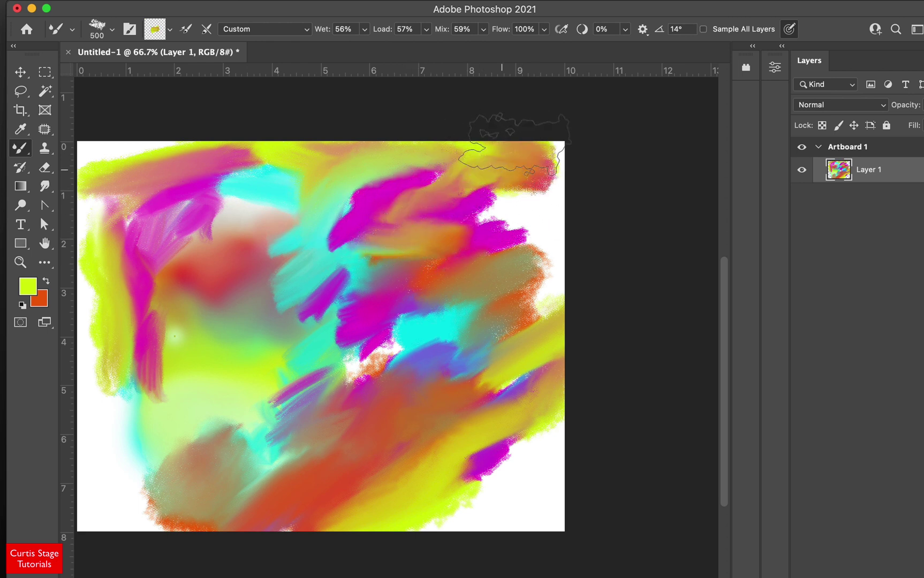
pyautogui.moveTo(134, 341)
pyautogui.mouseDown()
pyautogui.moveTo(101, 502)
pyautogui.moveTo(87, 503)
pyautogui.moveTo(86, 138)
pyautogui.moveTo(131, 151)
pyautogui.moveTo(197, 140)
pyautogui.mouseUp()
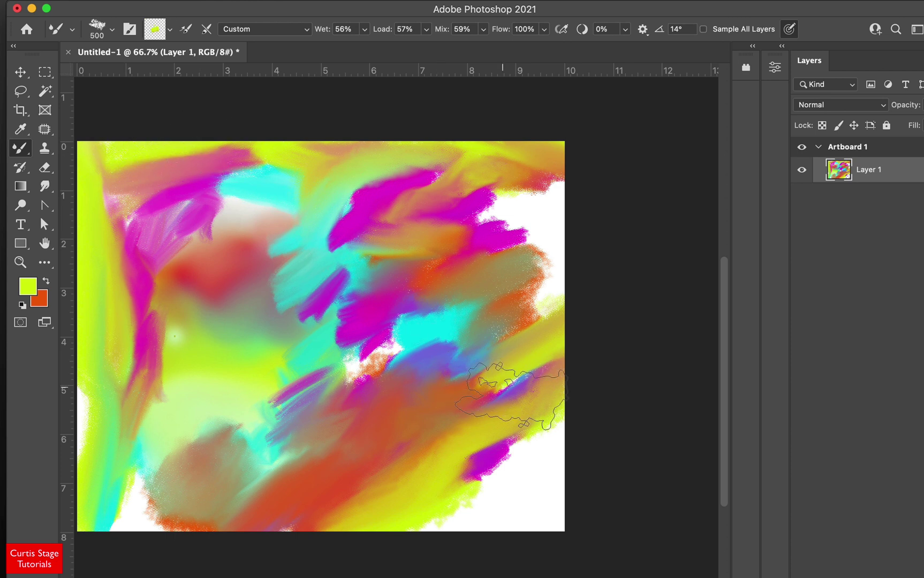
# Fill the white lower-right corner and upper-left patch with yellow-green, then pick a pale cream foreground.
pyautogui.moveTo(505, 368)
pyautogui.mouseDown()
pyautogui.moveTo(514, 483)
pyautogui.moveTo(557, 437)
pyautogui.moveTo(533, 516)
pyautogui.moveTo(433, 520)
pyautogui.moveTo(448, 501)
pyautogui.moveTo(214, 476)
pyautogui.moveTo(159, 494)
pyautogui.moveTo(133, 544)
pyautogui.moveTo(124, 496)
pyautogui.mouseUp()
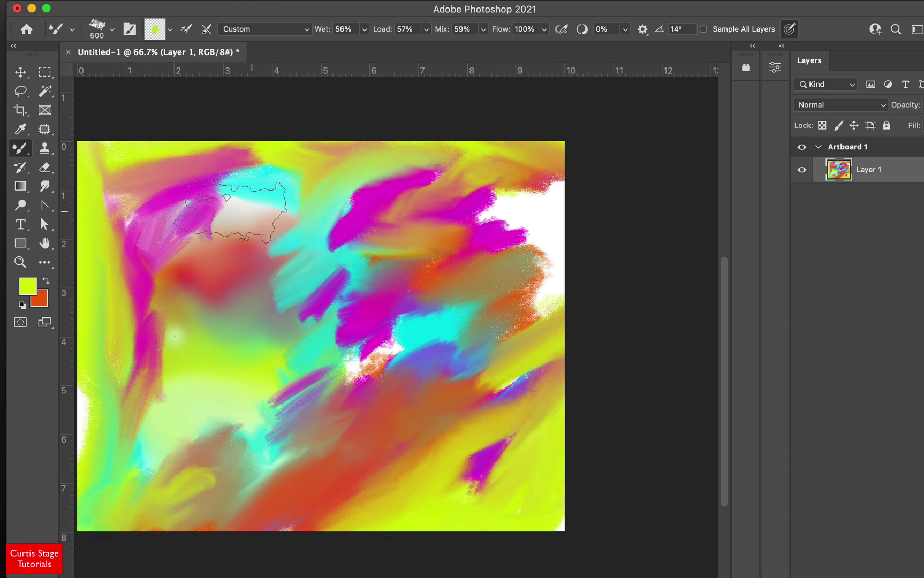
pyautogui.moveTo(230, 212)
pyautogui.mouseDown()
pyautogui.moveTo(190, 199)
pyautogui.moveTo(277, 217)
pyautogui.moveTo(229, 262)
pyautogui.mouseUp()
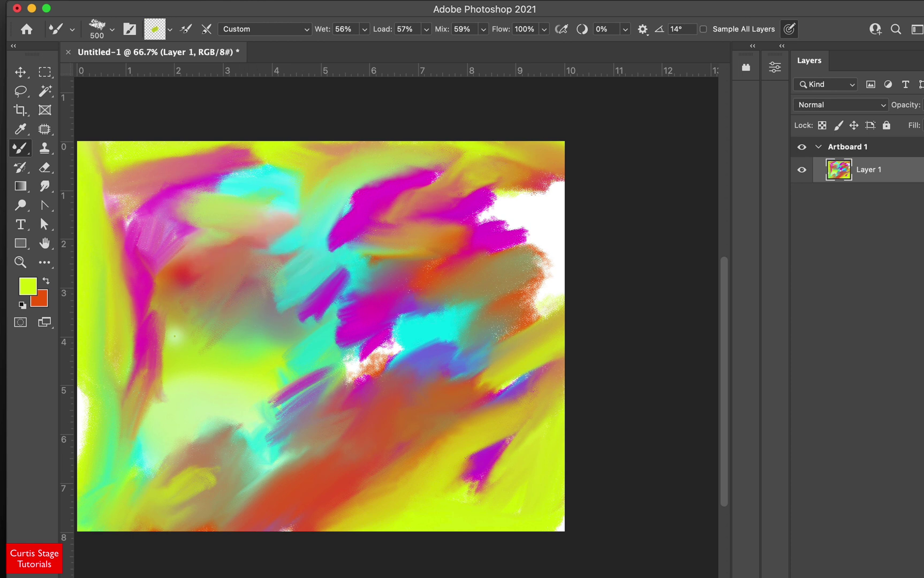
pyautogui.click(24, 288)
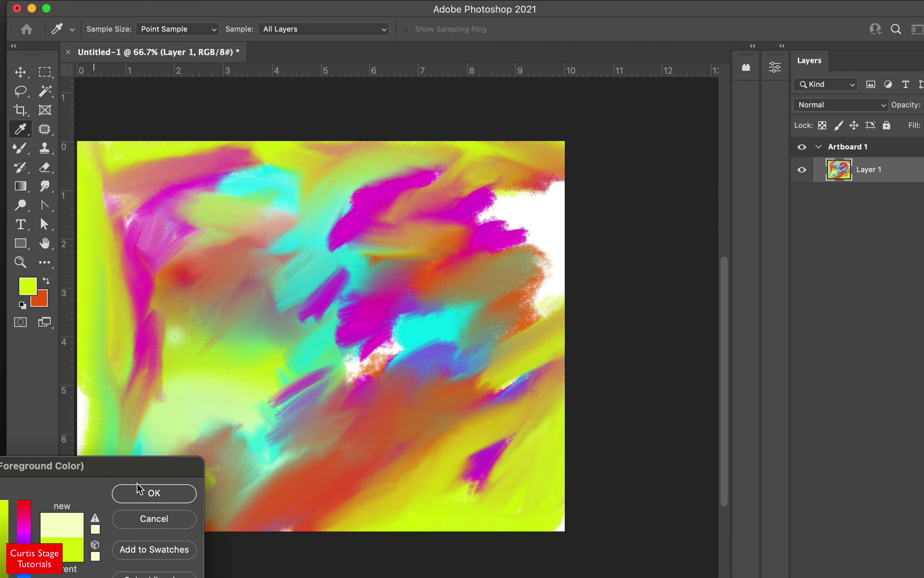
# Confirm pale cream and blend it around the grey patch, the top-right white patch and centre-left.
pyautogui.click(161, 493)
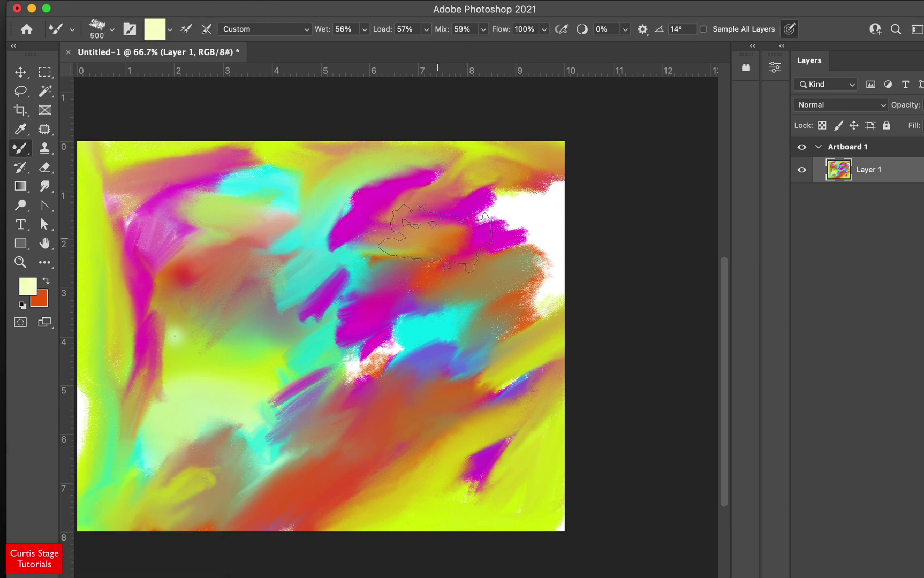
pyautogui.moveTo(254, 304)
pyautogui.mouseDown()
pyautogui.moveTo(208, 336)
pyautogui.moveTo(272, 278)
pyautogui.moveTo(198, 332)
pyautogui.moveTo(234, 281)
pyautogui.moveTo(205, 328)
pyautogui.moveTo(203, 267)
pyautogui.moveTo(220, 273)
pyautogui.moveTo(207, 312)
pyautogui.moveTo(251, 283)
pyautogui.moveTo(221, 333)
pyautogui.moveTo(217, 354)
pyautogui.moveTo(237, 351)
pyautogui.moveTo(217, 389)
pyautogui.moveTo(287, 349)
pyautogui.moveTo(233, 398)
pyautogui.moveTo(328, 375)
pyautogui.mouseUp()
pyautogui.moveTo(493, 266)
pyautogui.mouseDown()
pyautogui.moveTo(527, 209)
pyautogui.moveTo(497, 198)
pyautogui.moveTo(443, 238)
pyautogui.moveTo(528, 268)
pyautogui.mouseUp()
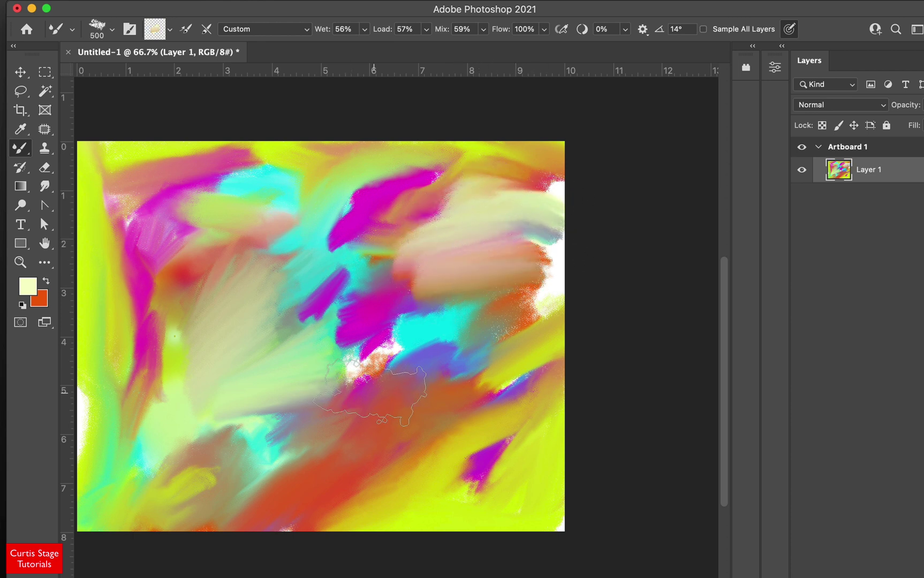
pyautogui.moveTo(206, 361)
pyautogui.mouseDown()
pyautogui.moveTo(206, 372)
pyautogui.moveTo(289, 196)
pyautogui.mouseUp()
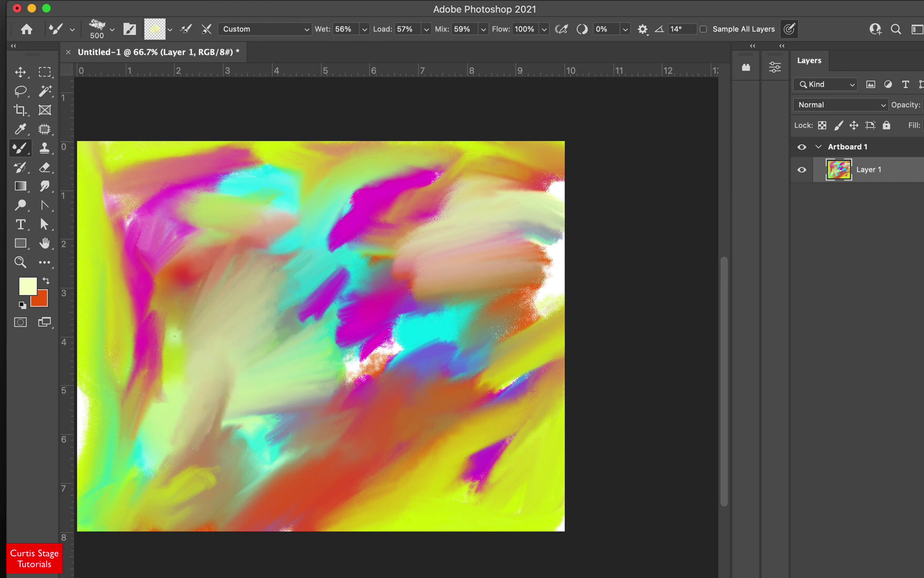
# Load the Kyle's Real Oils Round Flex Wet preset at 300 px, Wet 100%, Load 100%, Mix 7%.
pyautogui.click(107, 30)
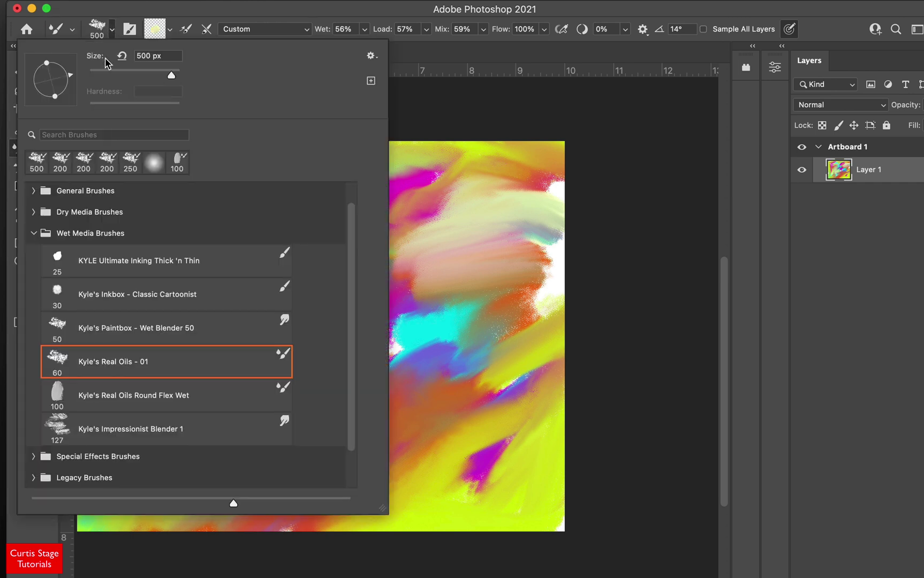
pyautogui.click(166, 396)
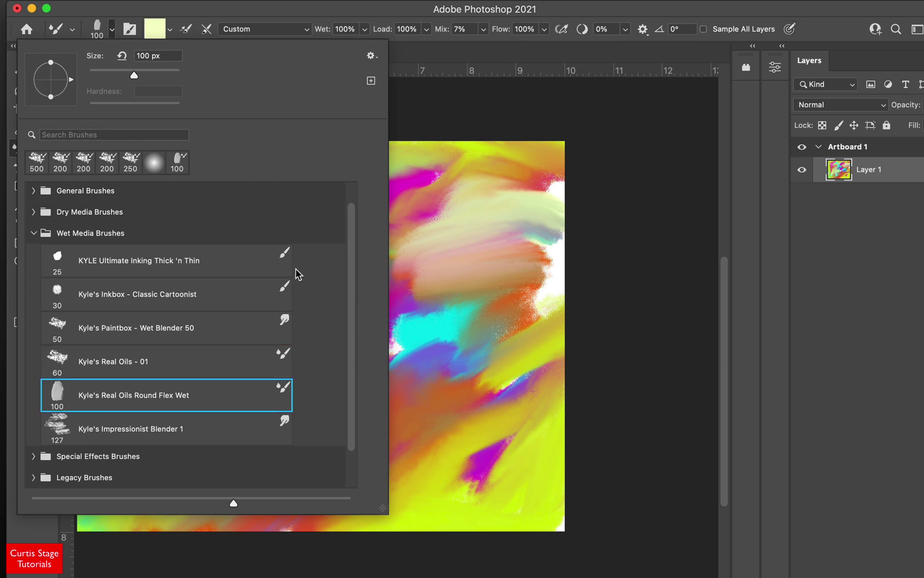
pyautogui.click(218, 15)
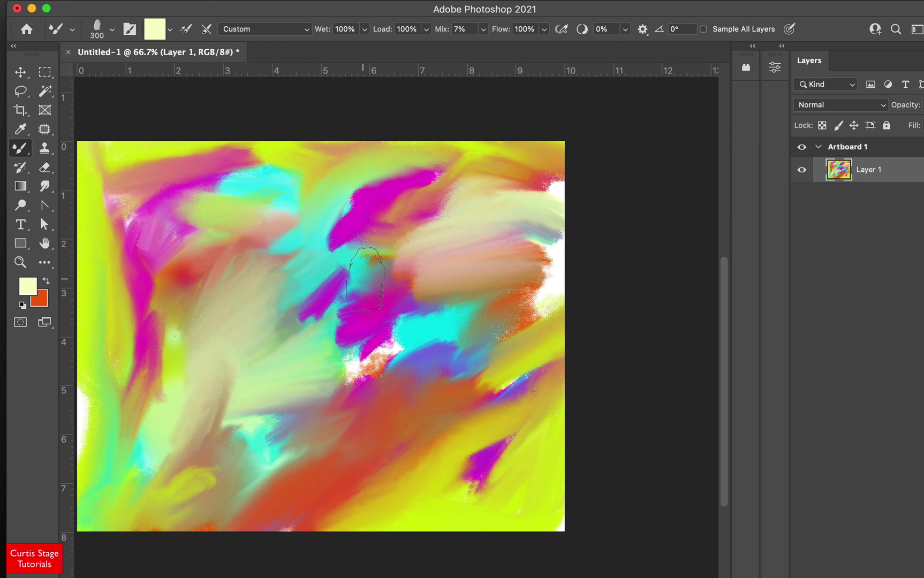
# Paint pale cream and peach petal strokes fanning from the canvas centre toward the lower half and right.
pyautogui.moveTo(399, 393)
pyautogui.mouseDown()
pyautogui.moveTo(334, 416)
pyautogui.moveTo(394, 414)
pyautogui.moveTo(364, 422)
pyautogui.mouseUp()
pyautogui.moveTo(452, 432)
pyautogui.mouseDown()
pyautogui.moveTo(398, 441)
pyautogui.moveTo(411, 466)
pyautogui.moveTo(387, 467)
pyautogui.mouseUp()
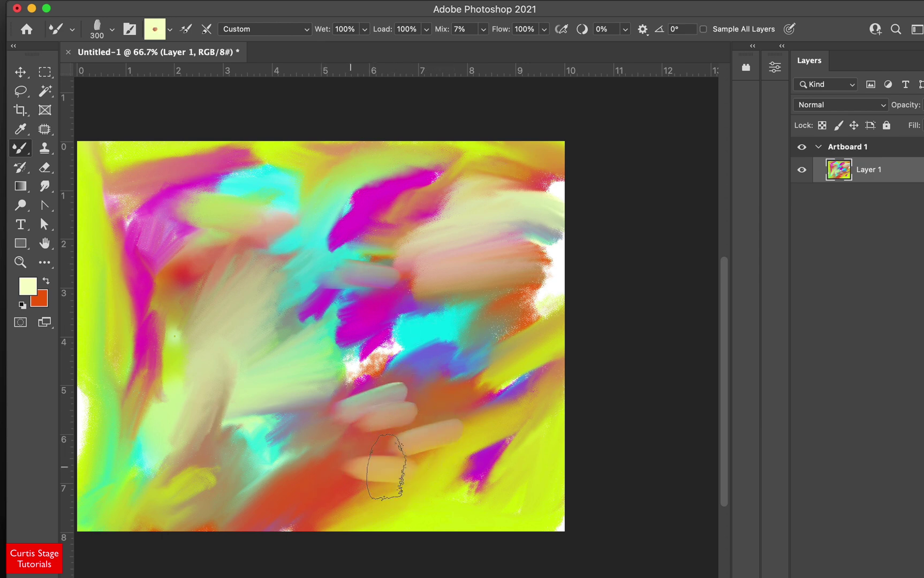
pyautogui.scroll(2, 473, 386)
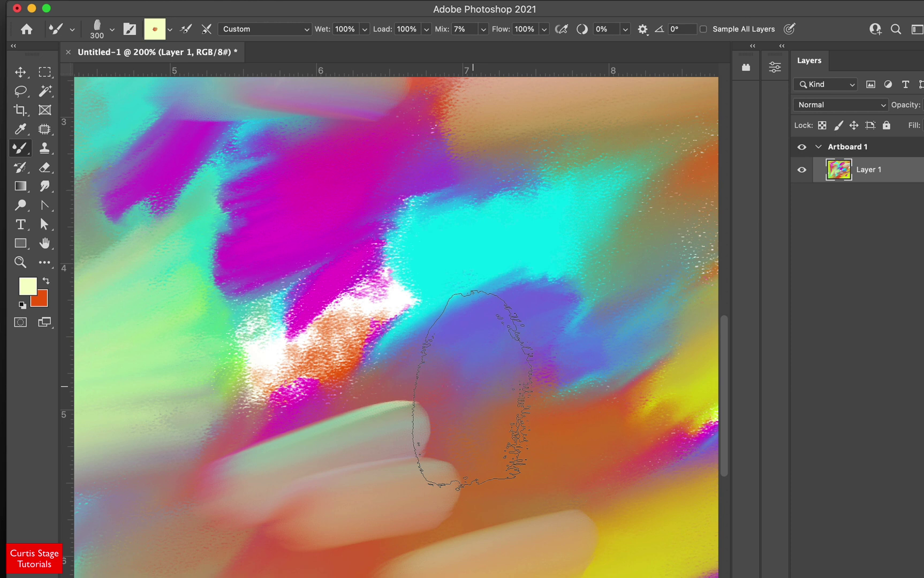
pyautogui.moveTo(418, 301); pyautogui.dragTo(375, 289)
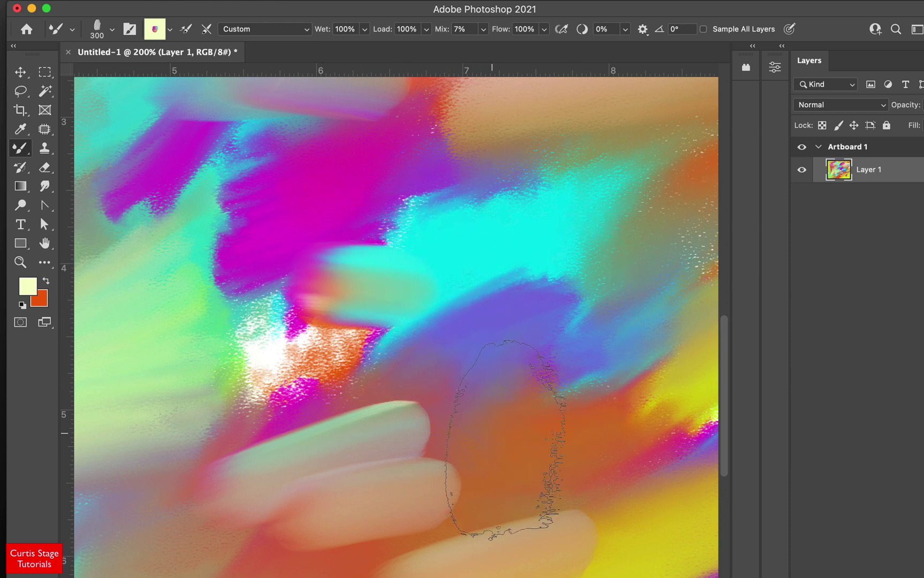
pyautogui.moveTo(480, 490); pyautogui.dragTo(496, 433)
pyautogui.moveTo(523, 377)
pyautogui.mouseDown()
pyautogui.moveTo(510, 382)
pyautogui.moveTo(518, 390)
pyautogui.moveTo(572, 382)
pyautogui.moveTo(526, 313)
pyautogui.moveTo(619, 361)
pyautogui.moveTo(586, 400)
pyautogui.moveTo(633, 423)
pyautogui.moveTo(634, 503)
pyautogui.moveTo(501, 443)
pyautogui.moveTo(495, 392)
pyautogui.moveTo(346, 372)
pyautogui.moveTo(209, 278)
pyautogui.moveTo(454, 388)
pyautogui.moveTo(189, 206)
pyautogui.moveTo(478, 387)
pyautogui.moveTo(448, 133)
pyautogui.moveTo(498, 371)
pyautogui.moveTo(411, 121)
pyautogui.moveTo(396, 371)
pyautogui.moveTo(167, 391)
pyautogui.moveTo(322, 405)
pyautogui.moveTo(261, 497)
pyautogui.moveTo(434, 460)
pyautogui.moveTo(217, 562)
pyautogui.moveTo(211, 541)
pyautogui.moveTo(135, 519)
pyautogui.moveTo(213, 397)
pyautogui.moveTo(165, 376)
pyautogui.moveTo(75, 445)
pyautogui.moveTo(170, 390)
pyautogui.moveTo(149, 310)
pyautogui.moveTo(446, 357)
pyautogui.moveTo(493, 452)
pyautogui.moveTo(500, 495)
pyautogui.moveTo(207, 576)
pyautogui.mouseUp()
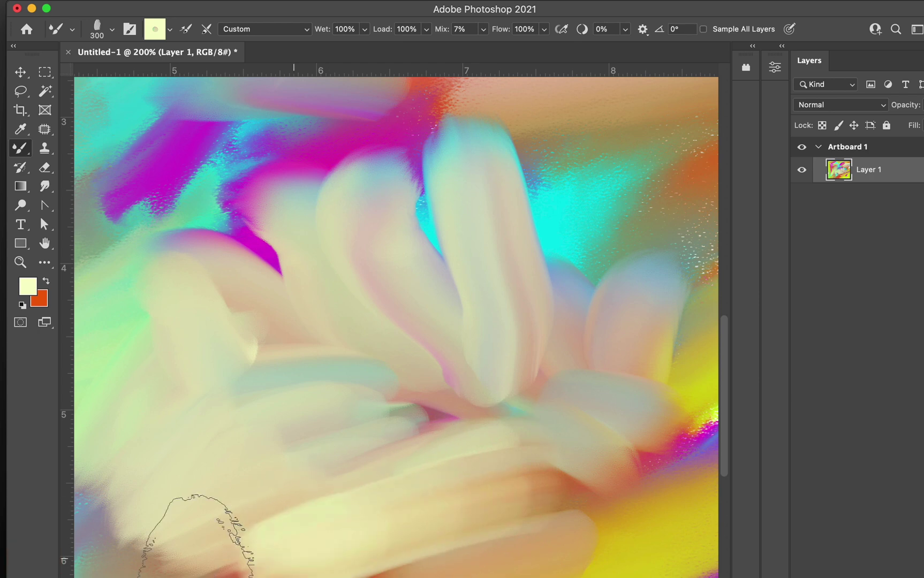
pyautogui.moveTo(586, 290)
pyautogui.mouseDown()
pyautogui.moveTo(616, 254)
pyautogui.moveTo(618, 161)
pyautogui.mouseUp()
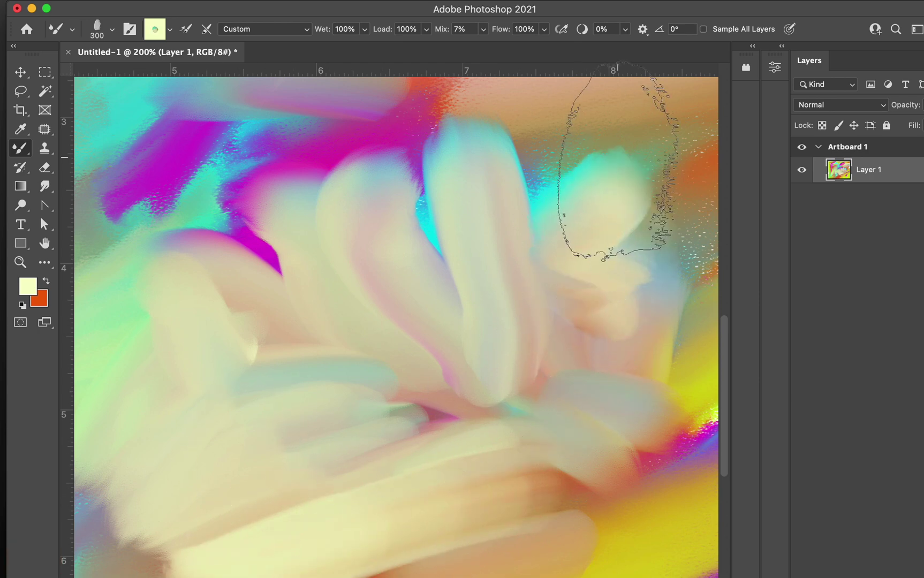
pyautogui.press('super+minus')
pyautogui.press('super+minus')
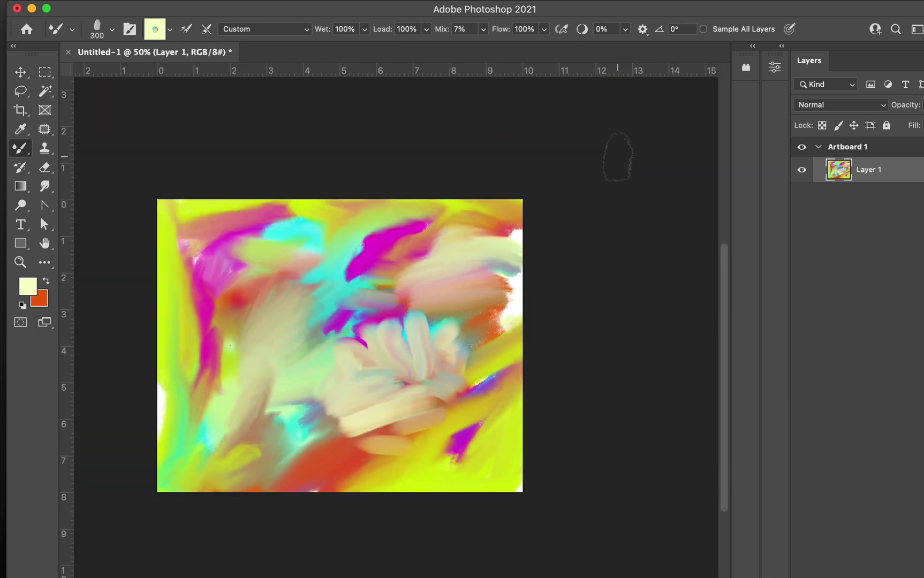